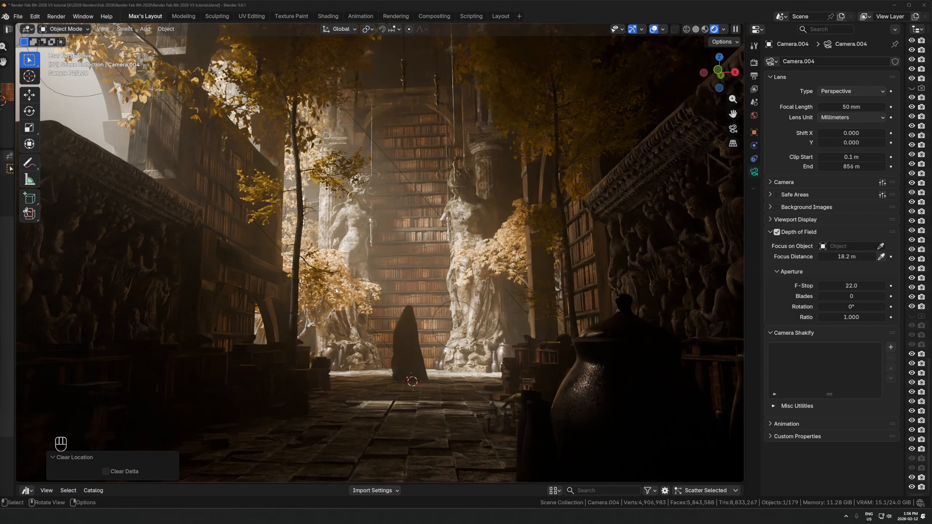
# Widen the area column beside the main viewport and switch the main viewport to Solid shading.
pyautogui.moveTo(15, 296); pyautogui.dragTo(194, 292)
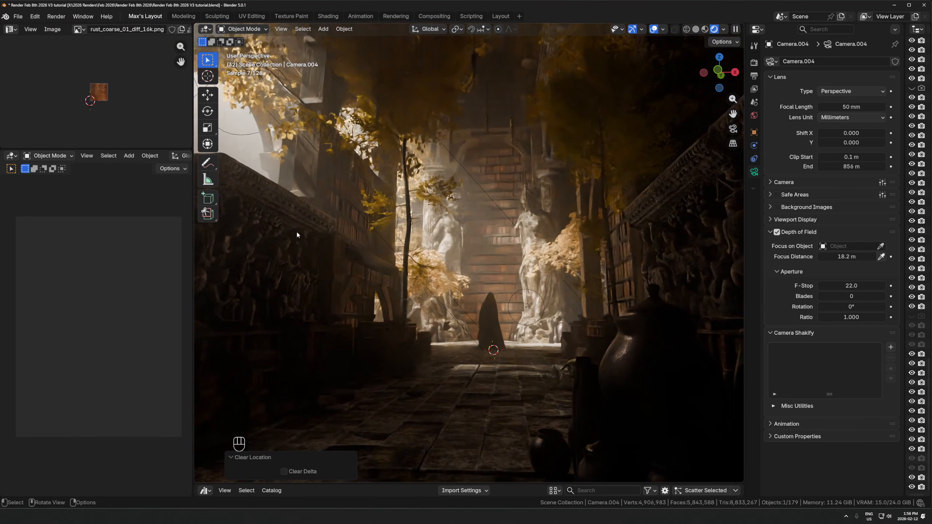
pyautogui.press('z')
pyautogui.click(624, 233)
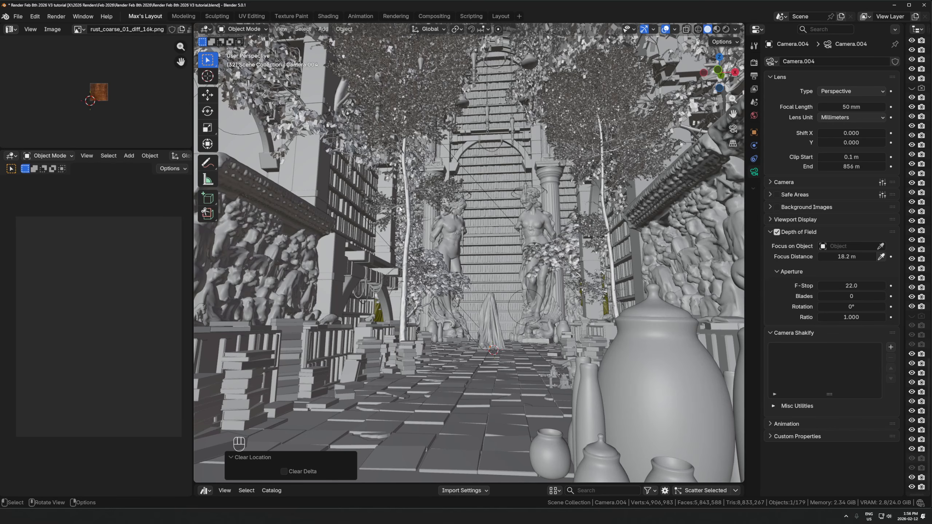
pyautogui.scroll(-4, 341, 377)
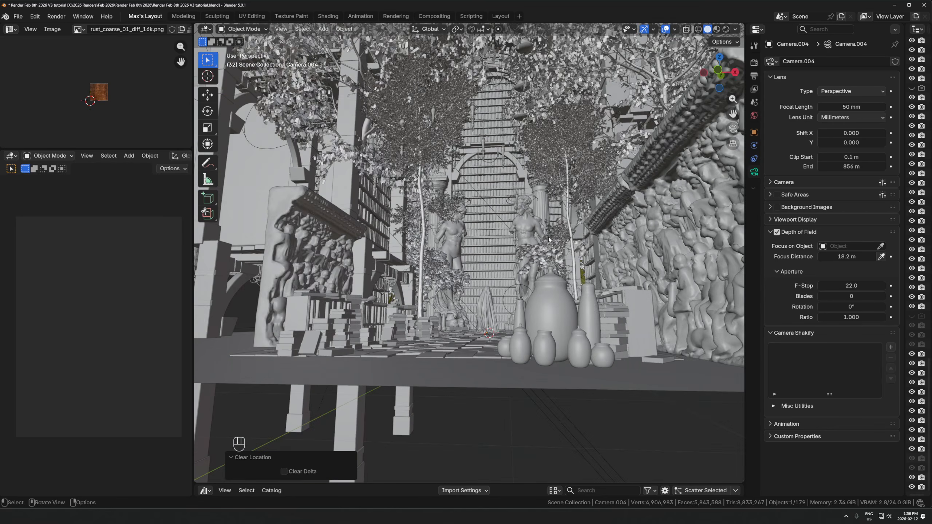
pyautogui.scroll(4, 417, 242)
pyautogui.moveTo(194, 308); pyautogui.dragTo(236, 316)
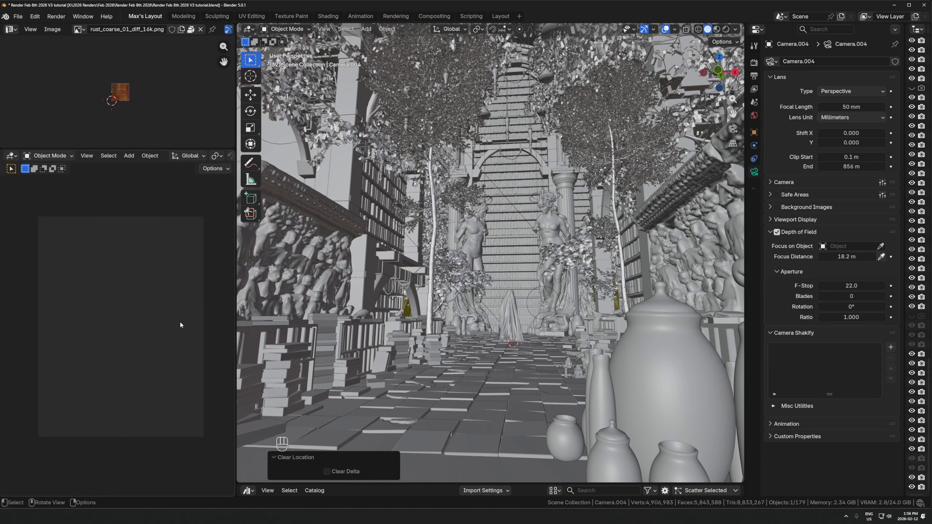
# Set the small secondary viewport to look through the active camera.
pyautogui.moveTo(178, 317); pyautogui.dragTo(134, 294, button='middle')
pyautogui.scroll(-8, 186, 312)
pyautogui.press('KP_0')
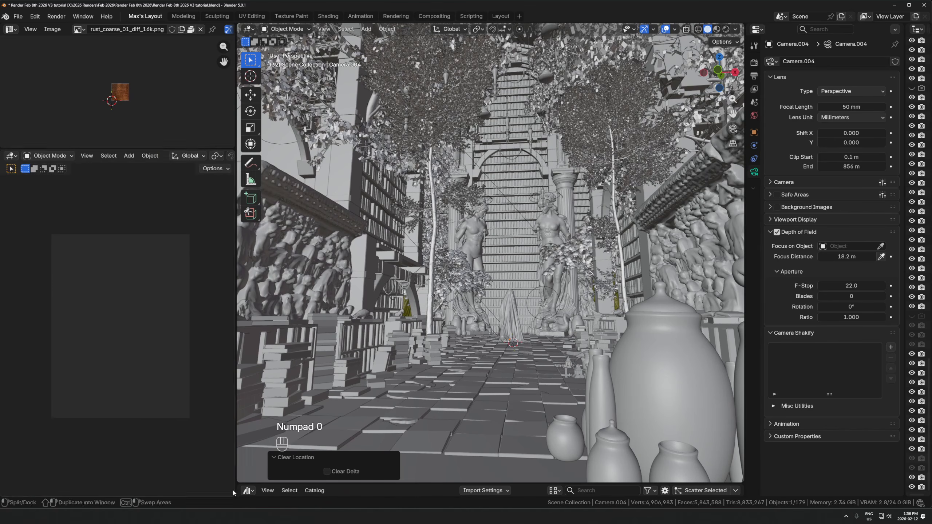
# Split the main viewport into two stacked areas and join them back into one.
pyautogui.moveTo(239, 479); pyautogui.dragTo(252, 338)
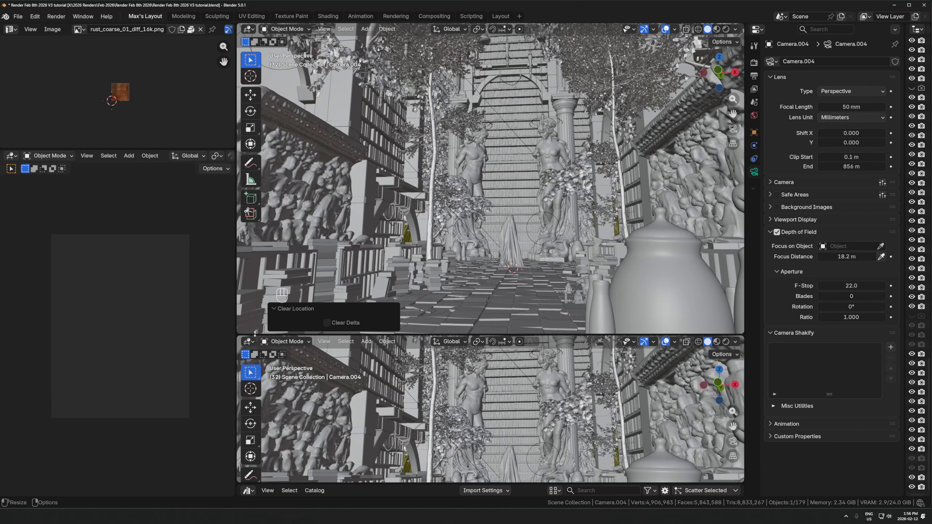
pyautogui.click(253, 344)
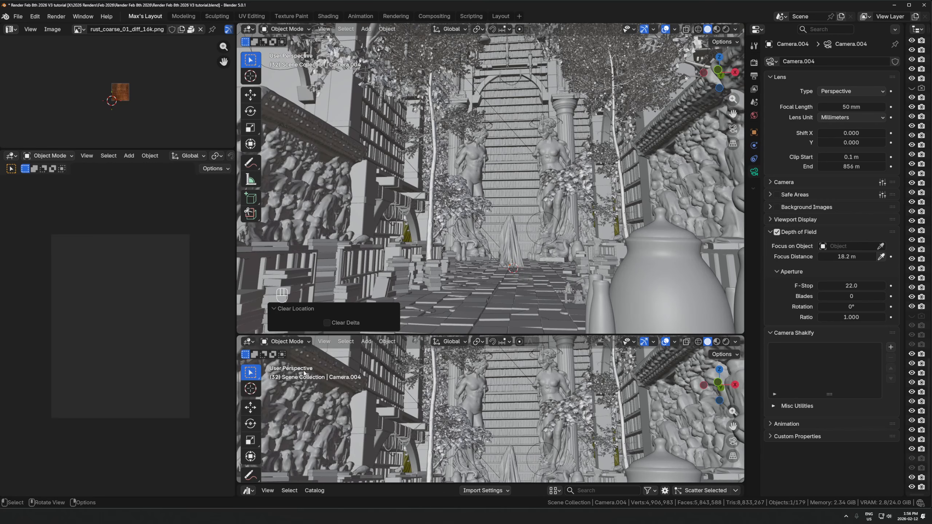
pyautogui.rightClick(314, 335)
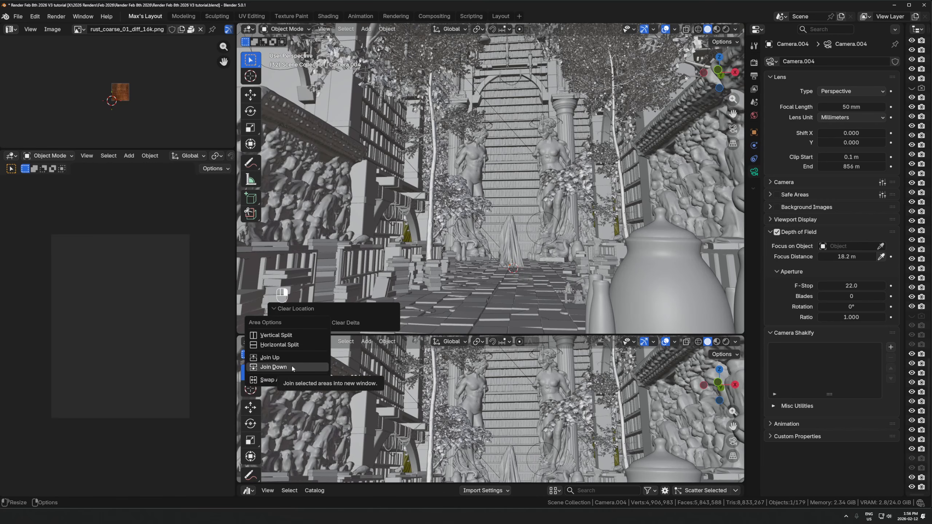
pyautogui.click(293, 368)
# Switch the small camera preview viewport to Rendered shading.
pyautogui.press('z')
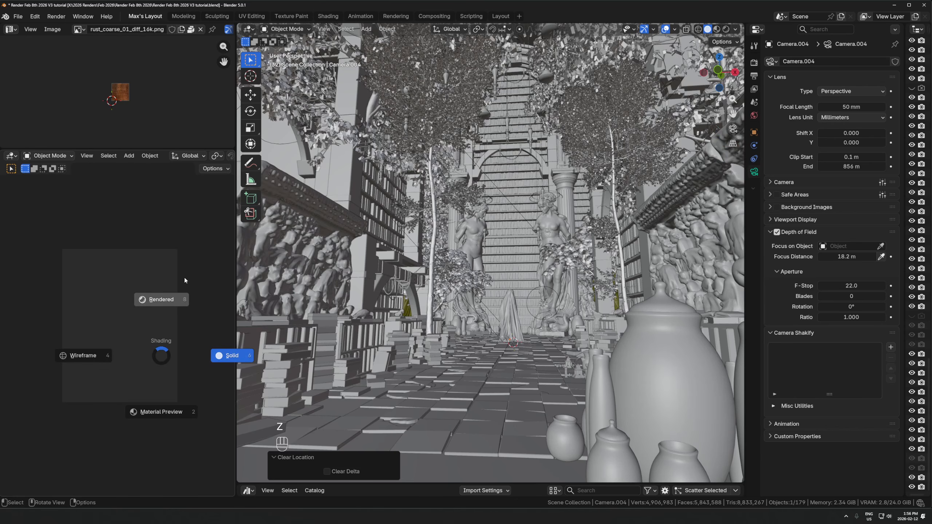
pyautogui.hotkey('alt', 'z')
pyautogui.hotkey('alt', 'z')
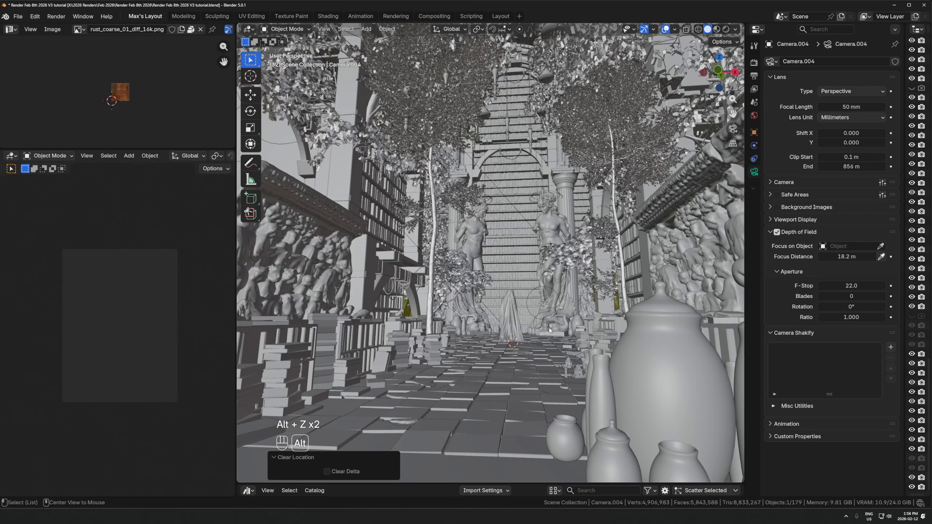
# Rotate the camera 90° about the global X axis and raise it along global Z above the floor.
pyautogui.write('rx90')
pyautogui.click(555, 313)
pyautogui.press('g')
pyautogui.press('z')
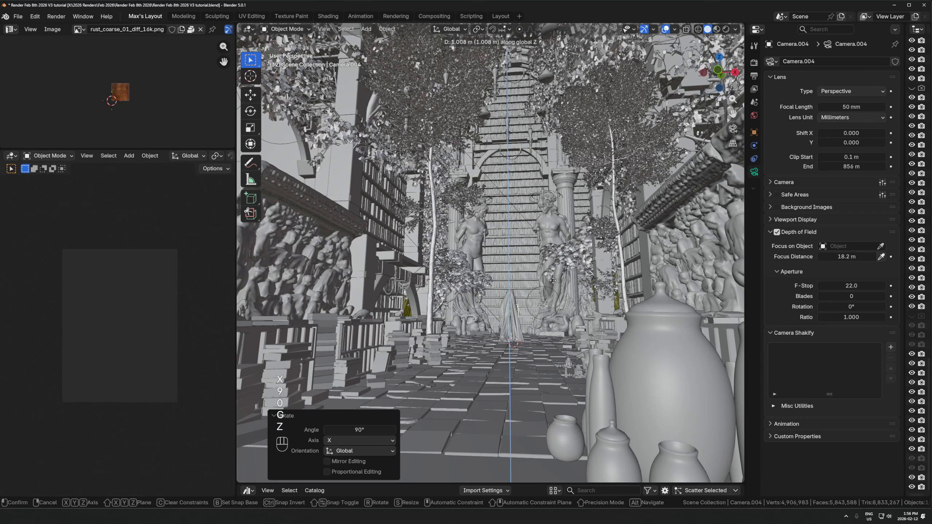
pyautogui.click(553, 285)
# Pull the camera back from the cloaked figure along global Y by about -8.08 m and a further -3.38 m.
pyautogui.press('g')
pyautogui.press('y')
pyautogui.click(513, 294)
pyautogui.scroll(-4, 522, 298)
pyautogui.press('g')
pyautogui.press('y')
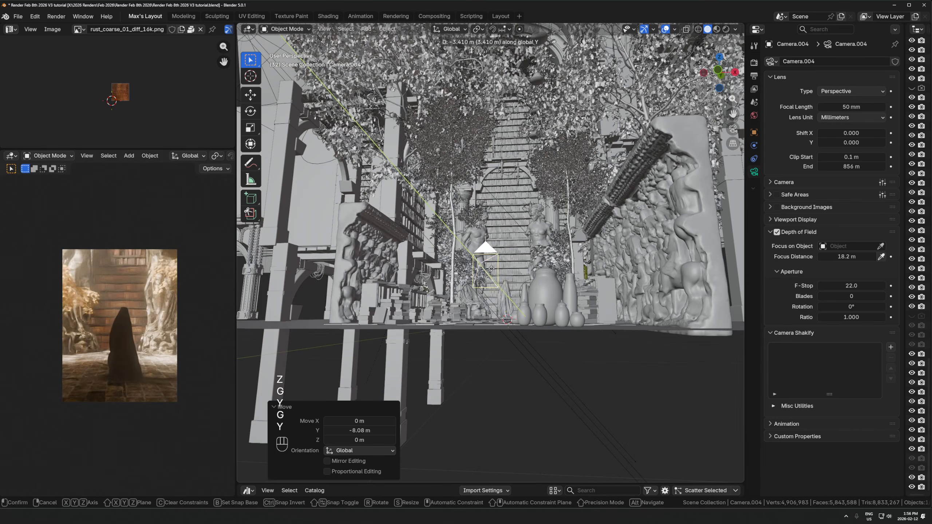
pyautogui.click(524, 288)
pyautogui.moveTo(525, 279)
pyautogui.mouseDown(button='middle')
pyautogui.moveTo(530, 323)
pyautogui.moveTo(575, 316)
pyautogui.moveTo(533, 285)
pyautogui.mouseUp(button='middle')
pyautogui.scroll(2, 530, 320)
pyautogui.moveTo(604, 285); pyautogui.dragTo(552, 293, button='middle')
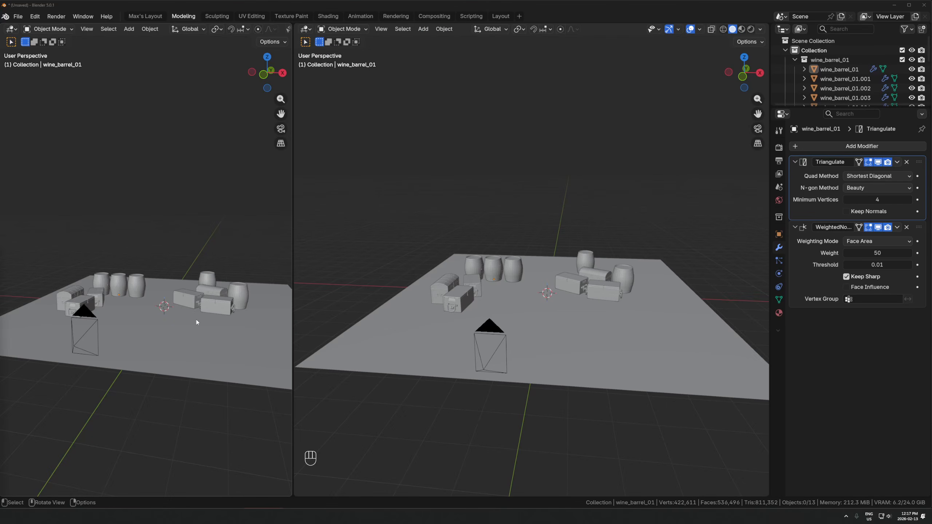
# In the barrel and crate scene, show the narrower viewport in Rendered shading through the camera.
pyautogui.press('z')
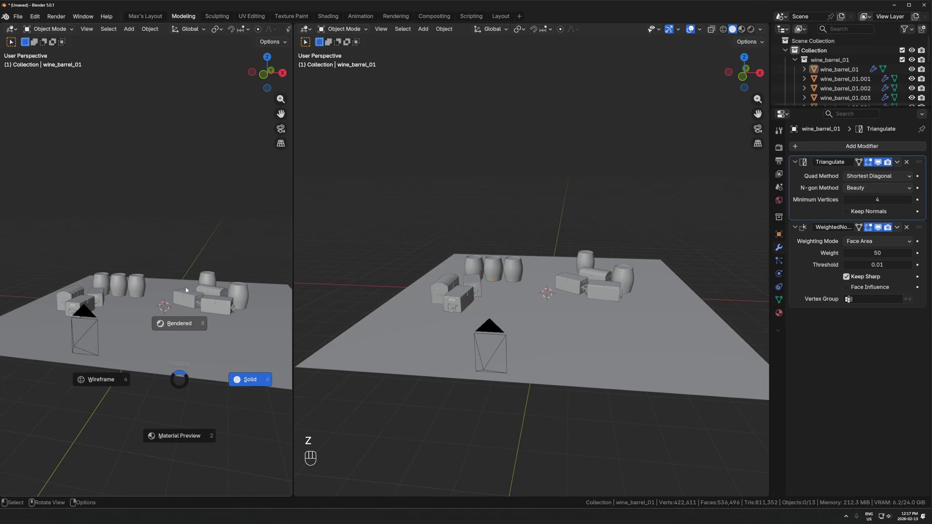
pyautogui.click(184, 289)
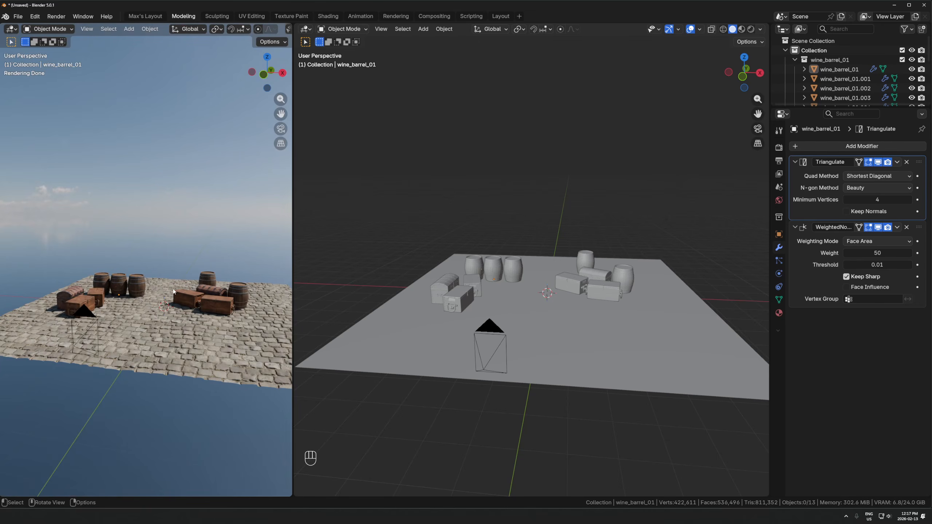
pyautogui.press('KP_0')
pyautogui.scroll(-2, 177, 287)
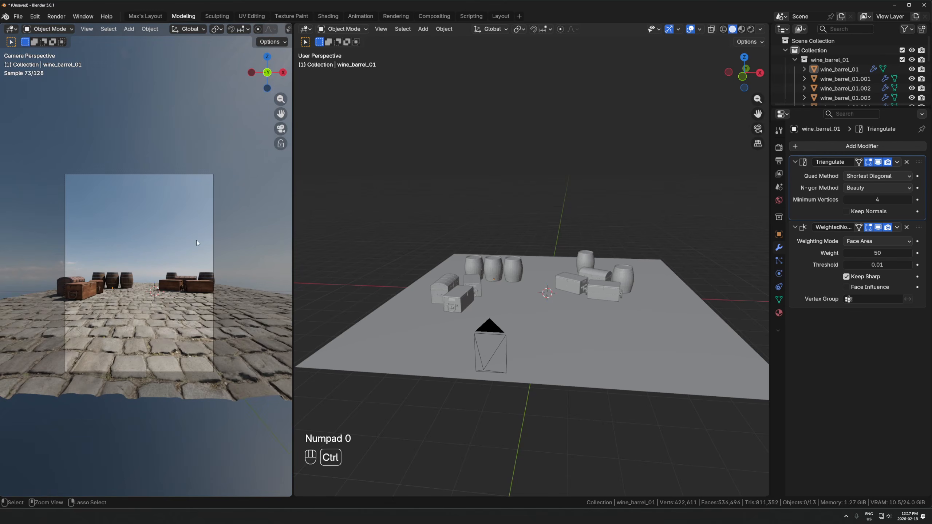
# Draw a render region around the whole camera frame in the preview viewport, in both the crate scene and the library scene.
pyautogui.hotkey('ctrl', 'b')
pyautogui.moveTo(235, 145); pyautogui.dragTo(43, 408)
pyautogui.scroll(2, 43, 408)
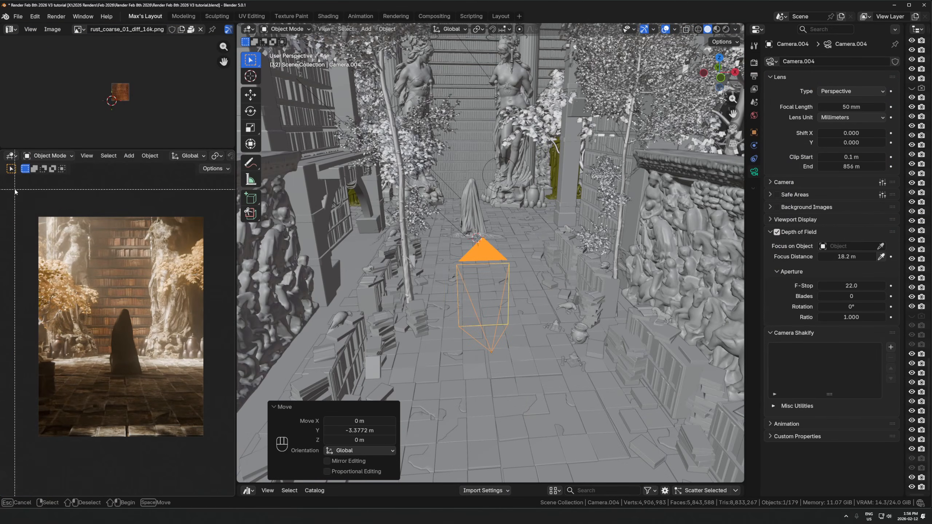
pyautogui.moveTo(15, 189); pyautogui.dragTo(188, 452)
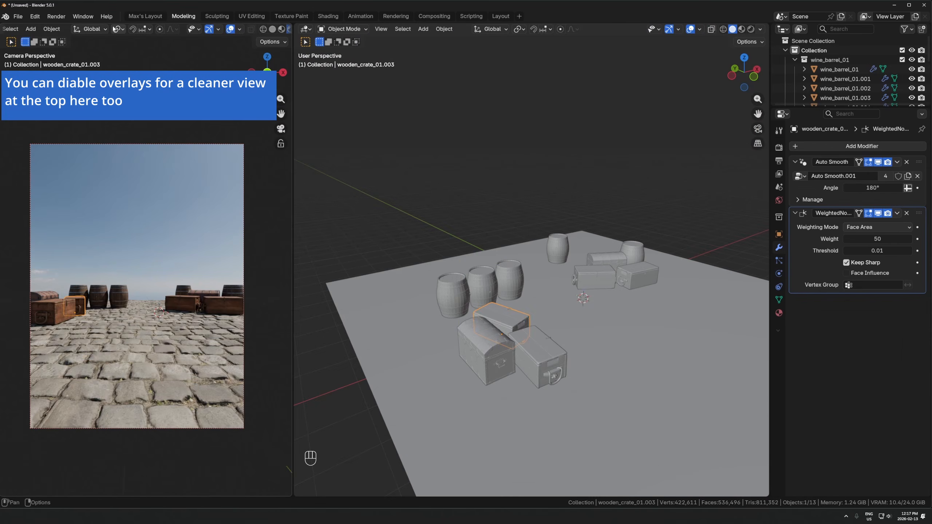
# Turn off overlays and gizmos in the crate scene's camera preview and enlarge the camera frame.
pyautogui.click(230, 29)
pyautogui.click(208, 30)
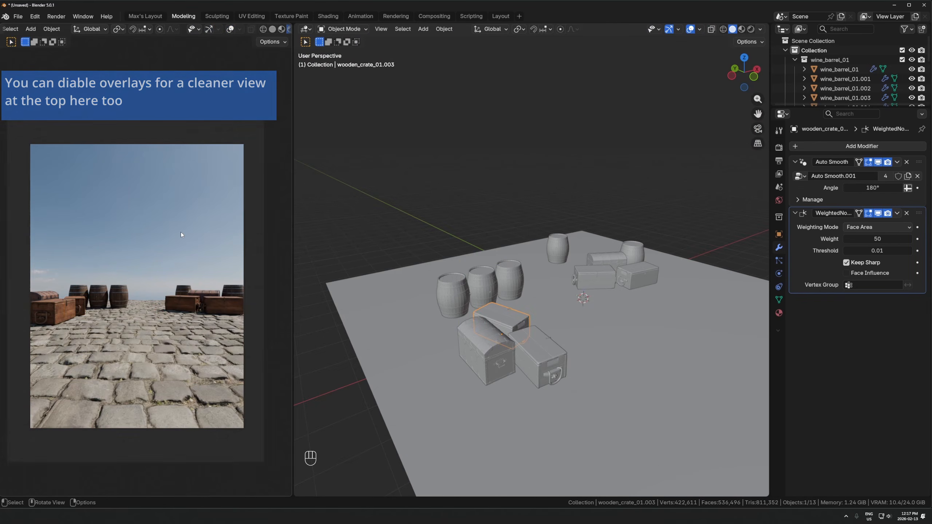
pyautogui.scroll(2, 179, 234)
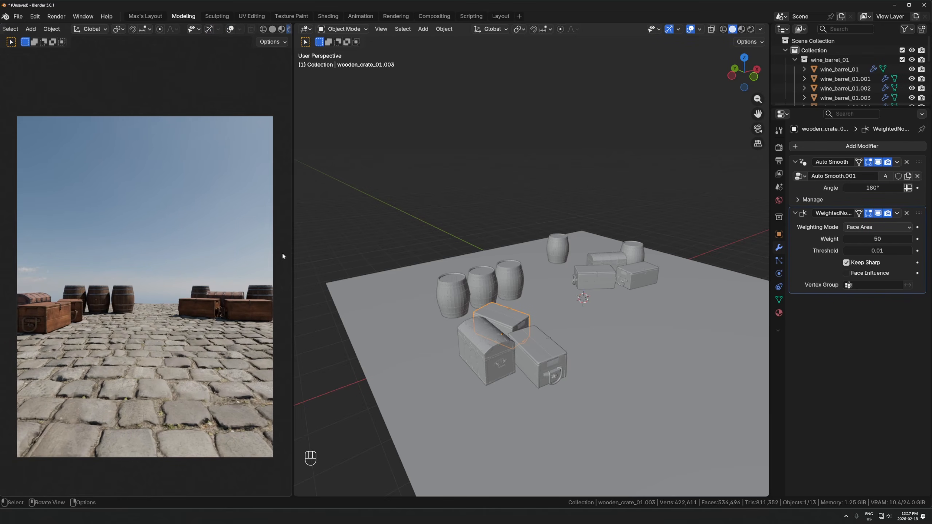
# Move the selected wooden crate along X and reposition it on the ground plane with Z locked, using the rendered preview as reference.
pyautogui.moveTo(568, 306); pyautogui.dragTo(504, 242, button='middle')
pyautogui.press('g')
pyautogui.press('x')
pyautogui.click(477, 259)
pyautogui.scroll(-4, 504, 242)
pyautogui.press('g')
pyautogui.hotkey('shift', 'z')
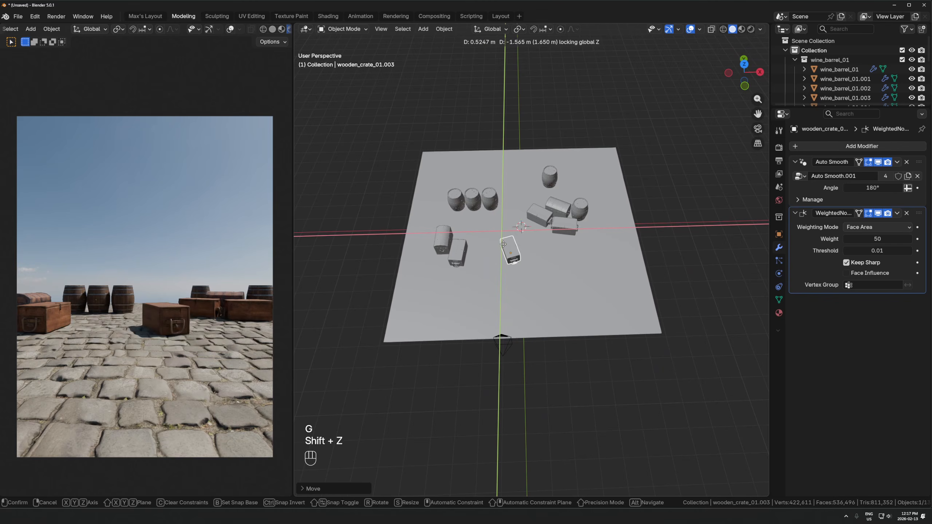
pyautogui.click(464, 228)
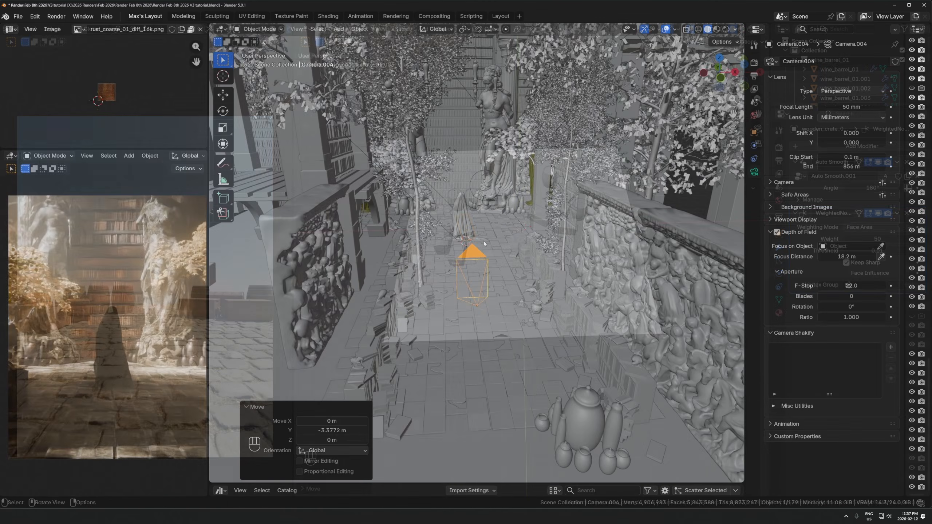
# Frame the selected camera in the library scene and examine its placement relative to the cloaked figure from above and the side.
pyautogui.scroll(-3, 494, 267)
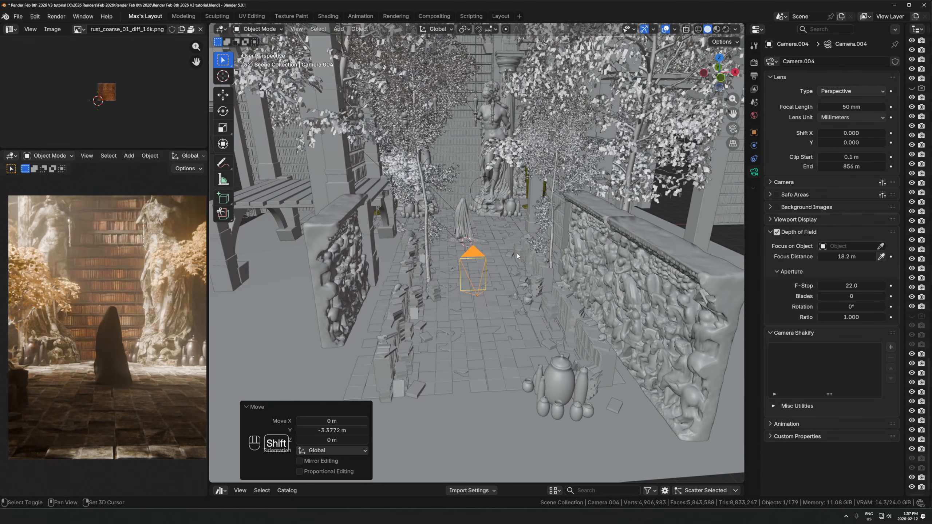
pyautogui.keyDown('shift'); pyautogui.moveTo(517, 253); pyautogui.dragTo(492, 240, button='middle'); pyautogui.keyUp('shift')
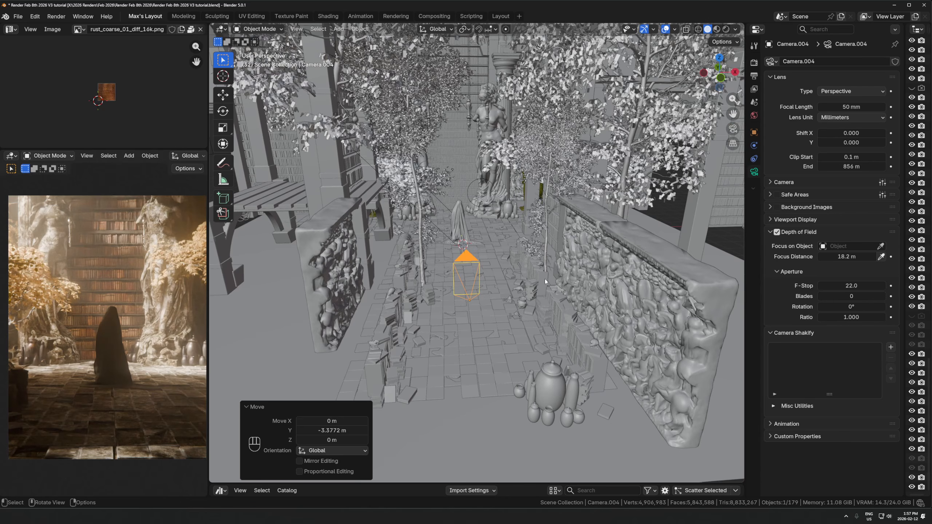
pyautogui.scroll(3, 498, 275)
pyautogui.moveTo(498, 276); pyautogui.dragTo(518, 249, button='middle')
pyautogui.press('KP_Decimal')
pyautogui.scroll(1, 440, 281)
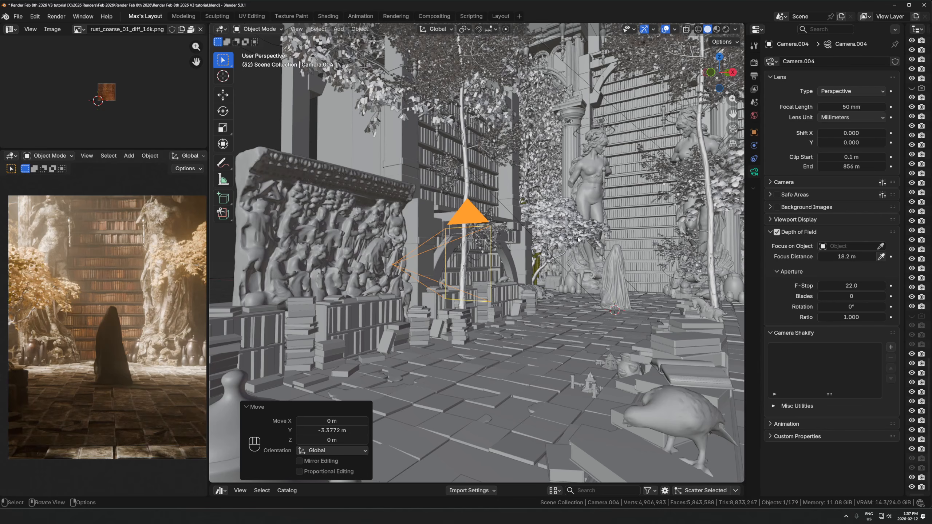
pyautogui.press('KP_Decimal')
pyautogui.moveTo(579, 242); pyautogui.dragTo(599, 261, button='middle')
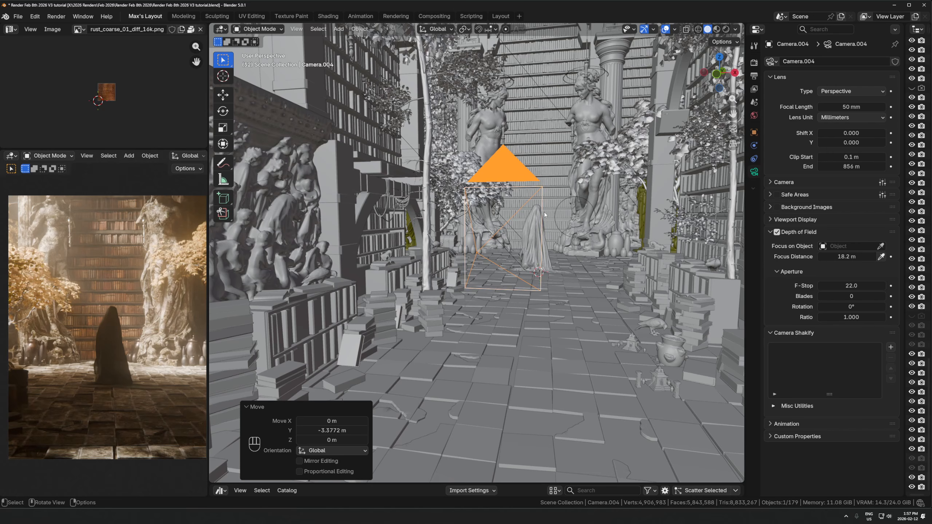
# Examine the surroundings of the camera from the opposite end of the hall, from a distance, and along its viewing direction.
pyautogui.scroll(-3, 590, 154)
pyautogui.keyDown('shift'); pyautogui.moveTo(588, 138); pyautogui.dragTo(416, 158, button='middle'); pyautogui.keyUp('shift')
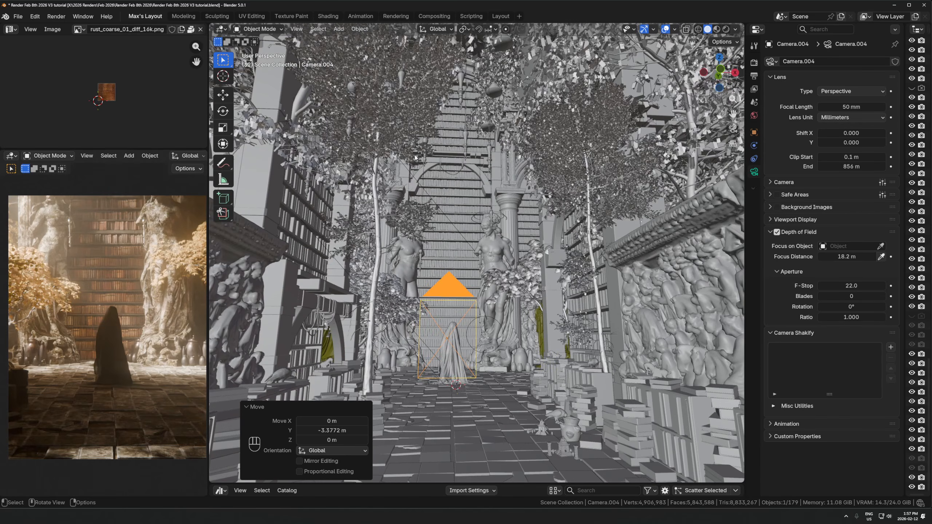
pyautogui.moveTo(558, 164); pyautogui.dragTo(474, 180, button='middle')
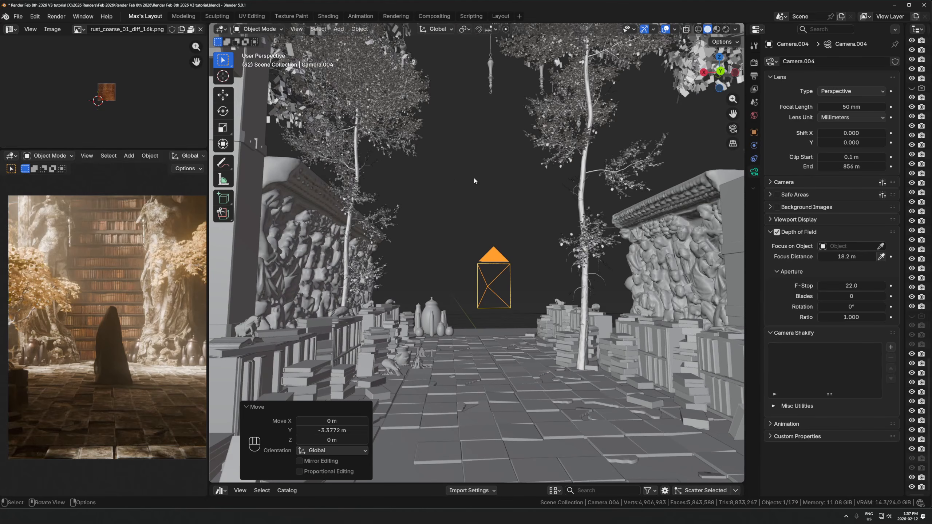
pyautogui.scroll(2, 516, 181)
pyautogui.scroll(2, 485, 238)
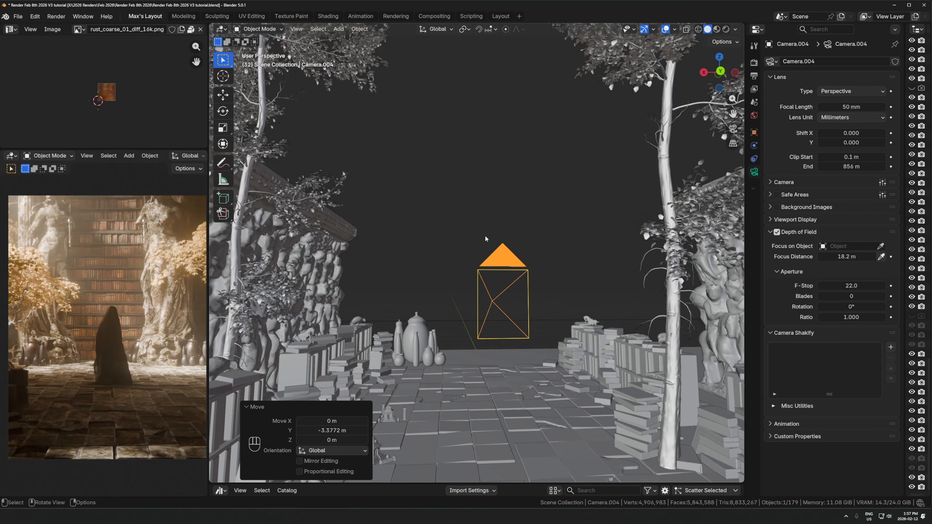
pyautogui.moveTo(418, 245); pyautogui.dragTo(530, 154, button='middle')
pyautogui.scroll(-3, 530, 154)
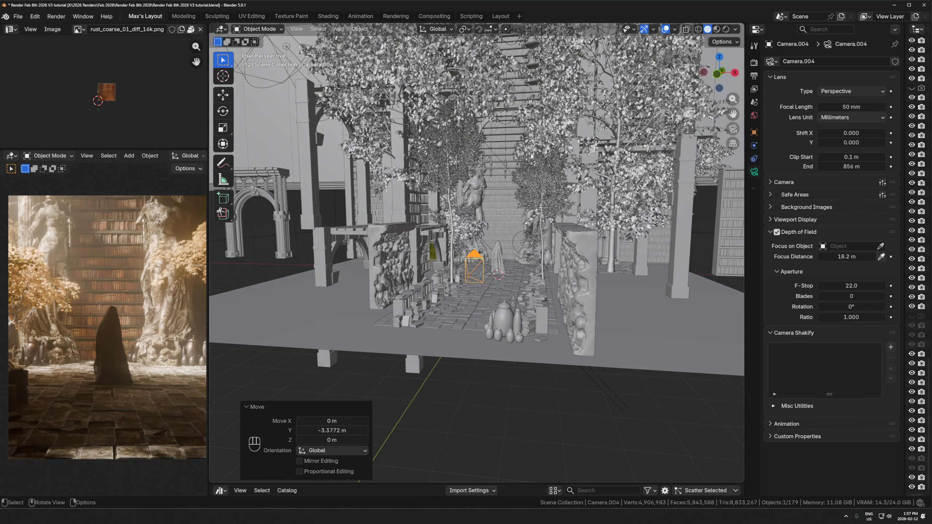
pyautogui.scroll(3, 501, 206)
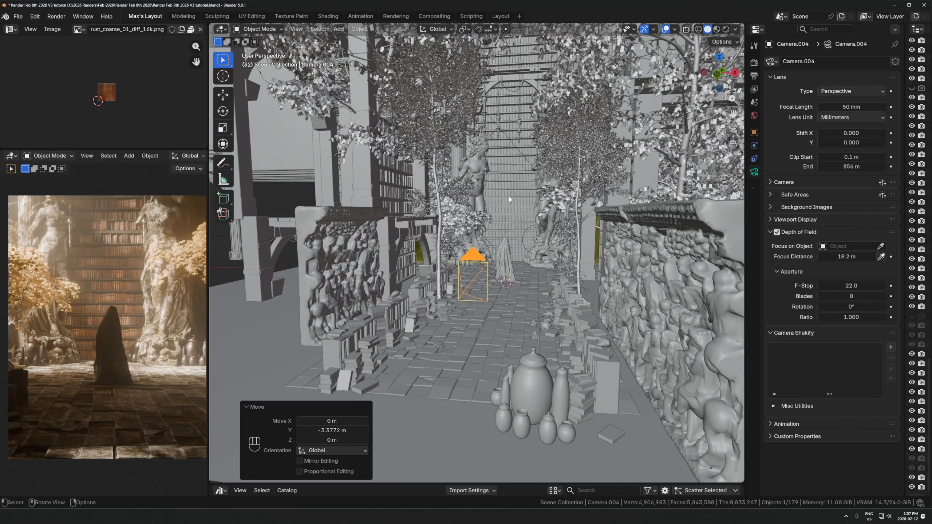
pyautogui.scroll(2, 529, 196)
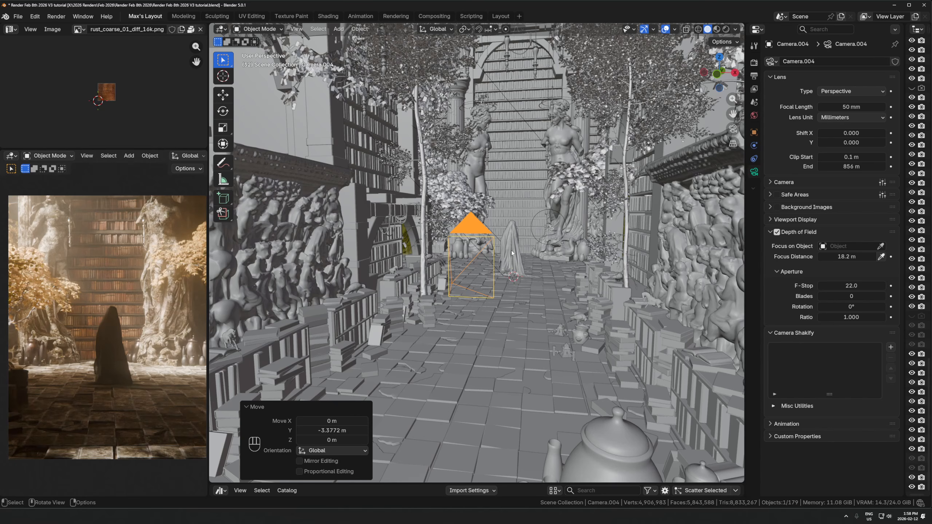
pyautogui.press('KP_Decimal')
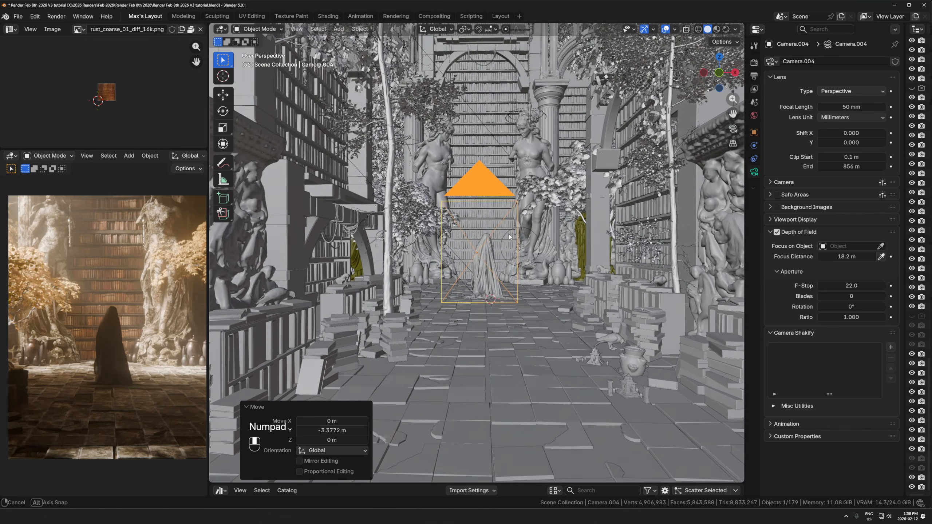
pyautogui.scroll(-4, 520, 229)
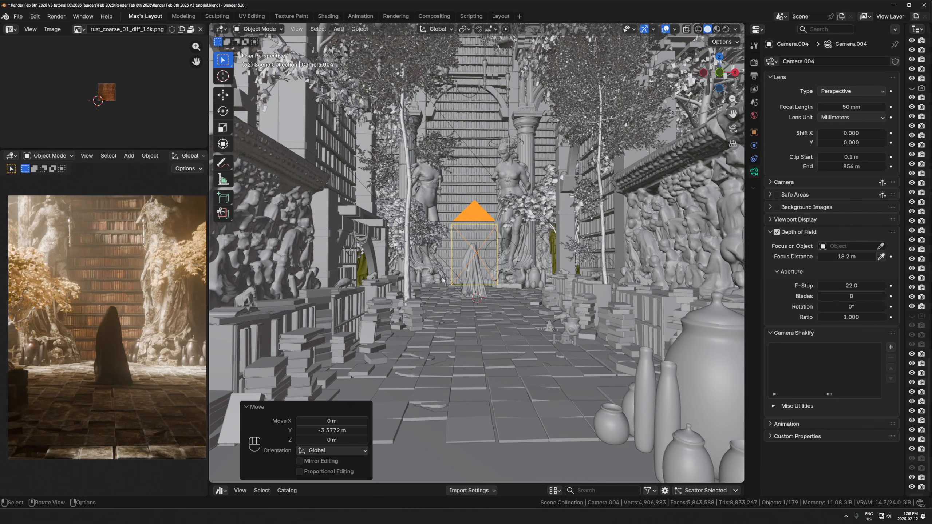
pyautogui.moveTo(582, 263); pyautogui.dragTo(582, 304, button='middle')
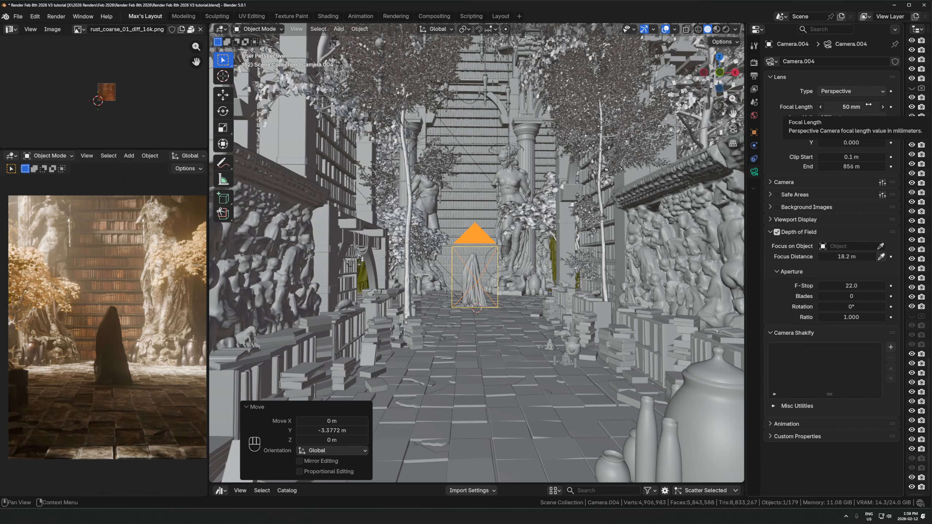
# Set the selected camera's focal length to 24 mm.
pyautogui.moveTo(861, 106); pyautogui.dragTo(885, 107)
pyautogui.rightClick(856, 106)
pyautogui.click(853, 109)
pyautogui.write('24')
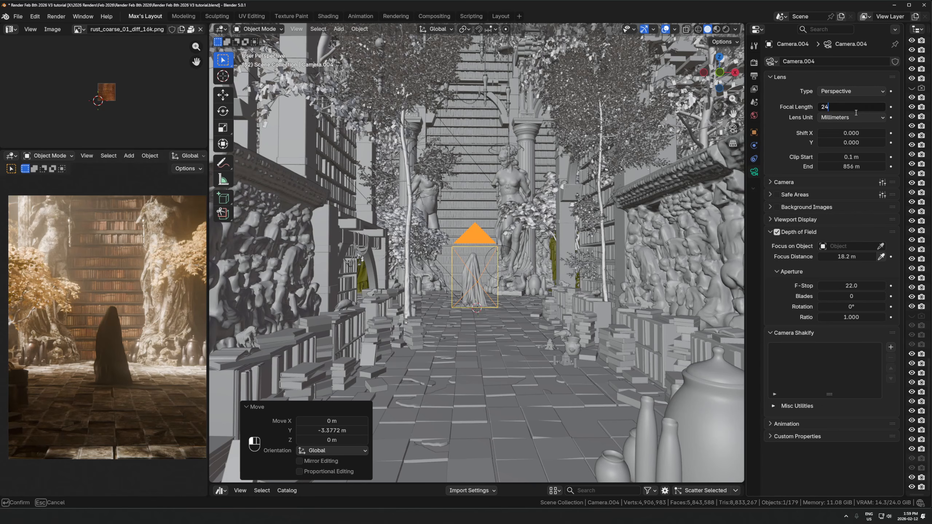
pyautogui.press('Return')
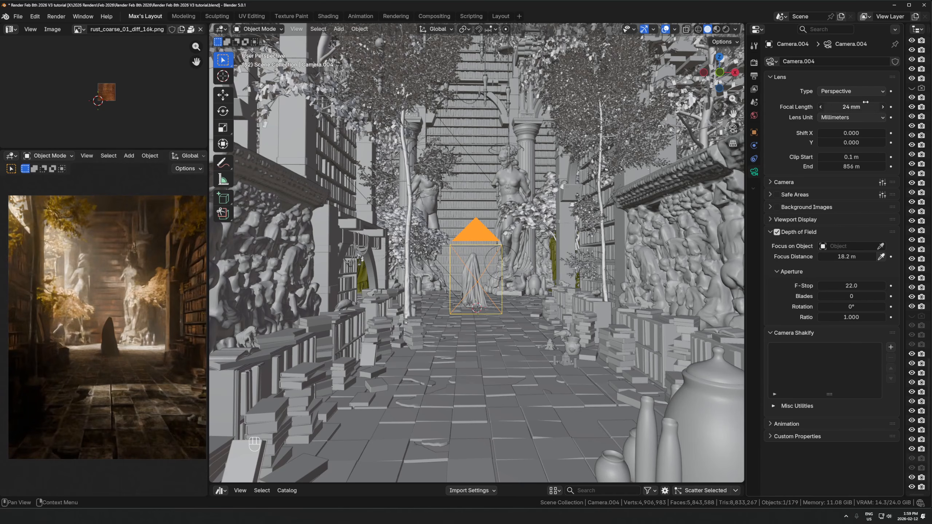
pyautogui.press('KP_Decimal')
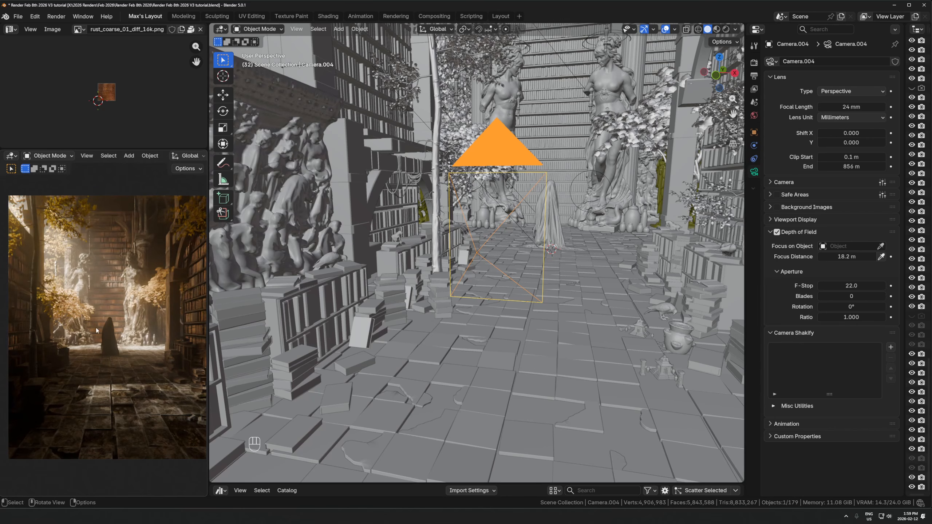
# Test the camera's focal length at 50 mm and at 16 mm to compare framings.
pyautogui.click(843, 105)
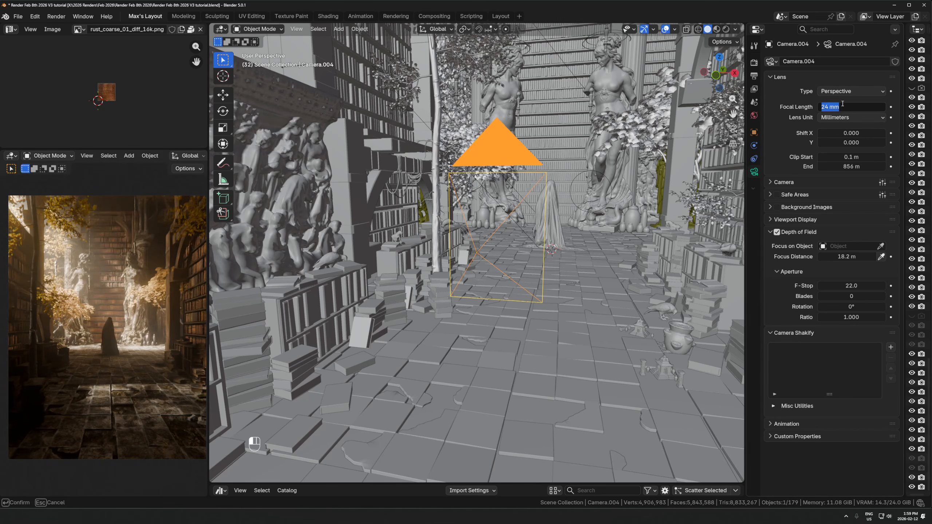
pyautogui.write('50')
pyautogui.press('Return')
pyautogui.click(842, 105)
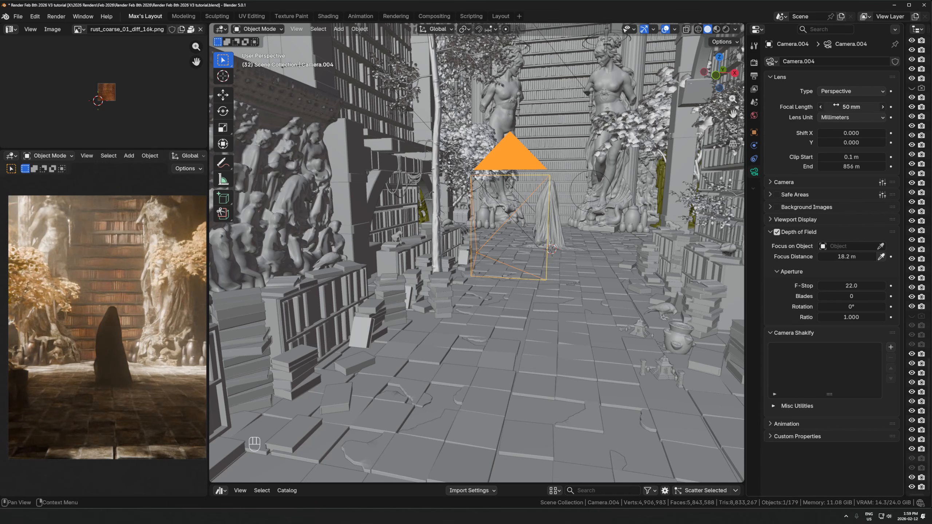
pyautogui.write('16')
pyautogui.press('Return')
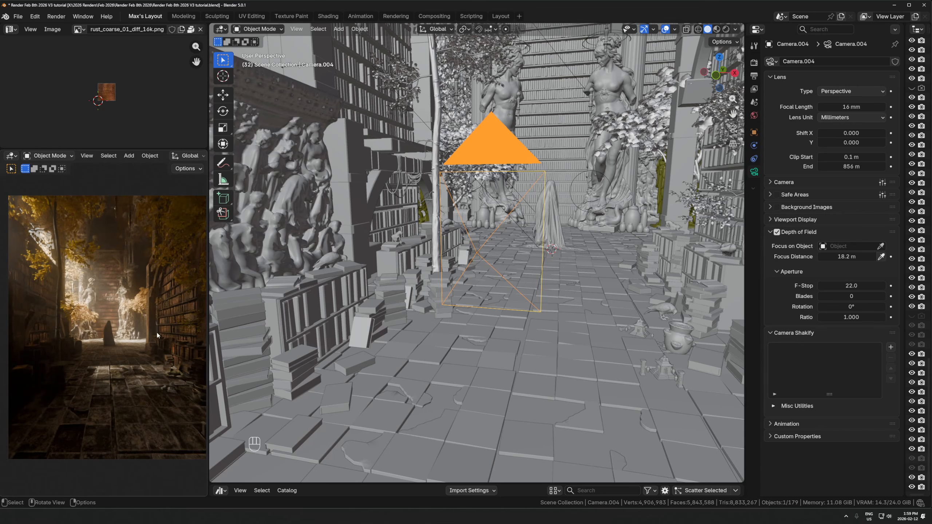
pyautogui.scroll(2, 593, 241)
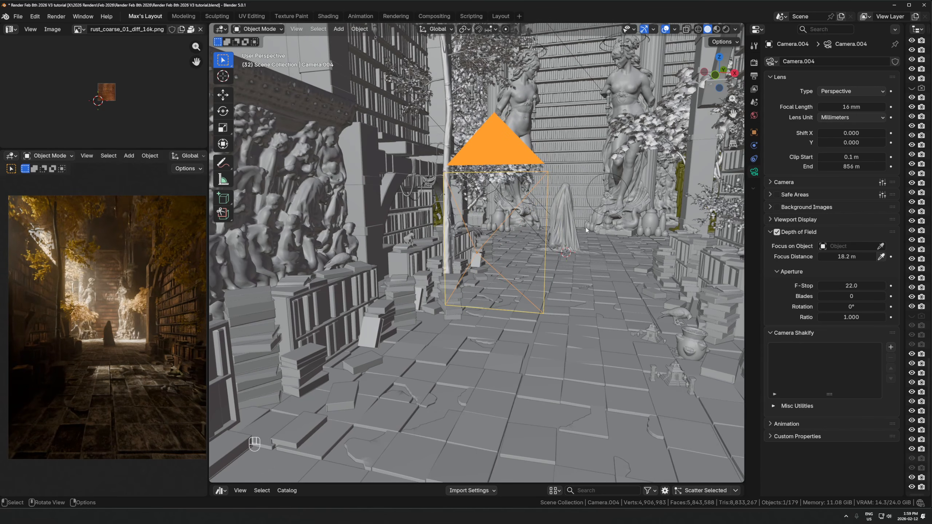
# Return the camera's focal length to 50 mm.
pyautogui.moveTo(825, 107)
pyautogui.mouseDown()
pyautogui.moveTo(848, 106)
pyautogui.moveTo(800, 106)
pyautogui.moveTo(825, 106)
pyautogui.mouseUp()
pyautogui.write('50')
pyautogui.press('Return')
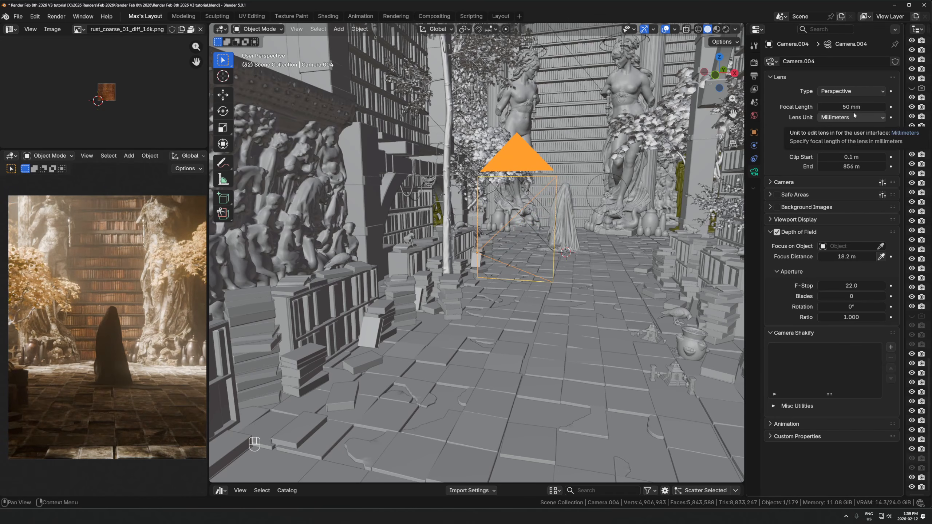
pyautogui.moveTo(567, 149); pyautogui.dragTo(586, 125, button='middle')
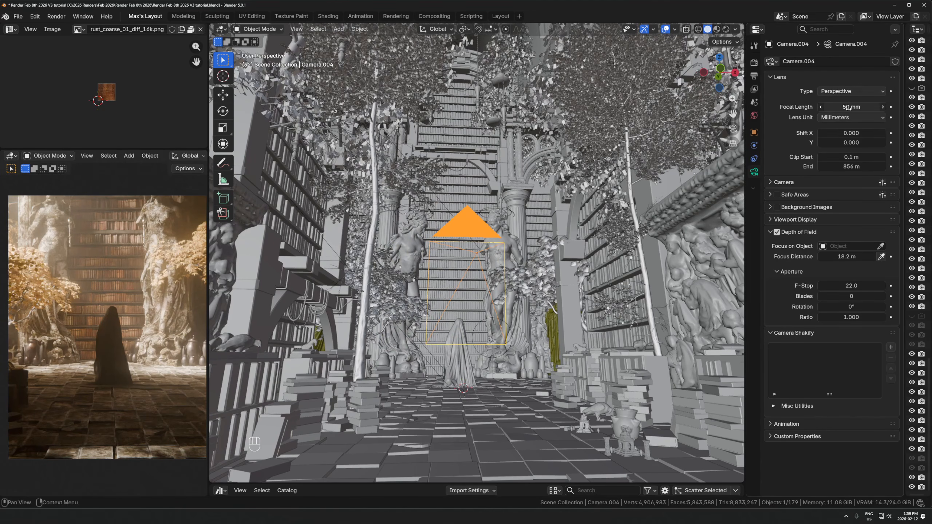
# Reduce the camera's focal length to 24 mm, briefly trying 23 mm.
pyautogui.moveTo(852, 107); pyautogui.dragTo(828, 106)
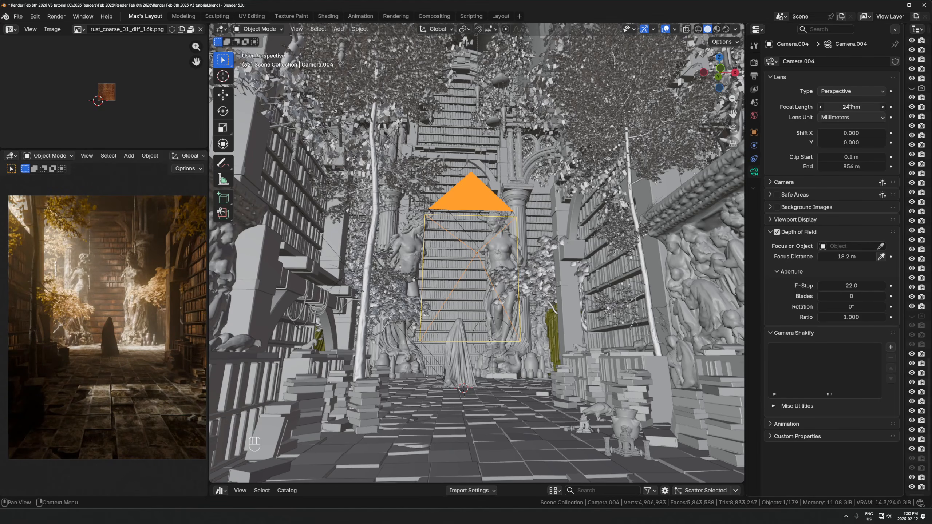
pyautogui.click(821, 107)
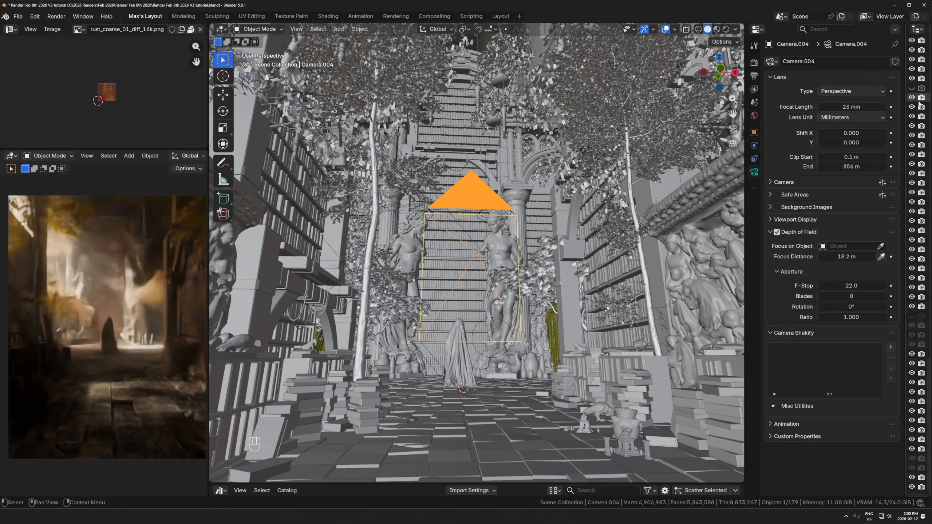
pyautogui.click(883, 106)
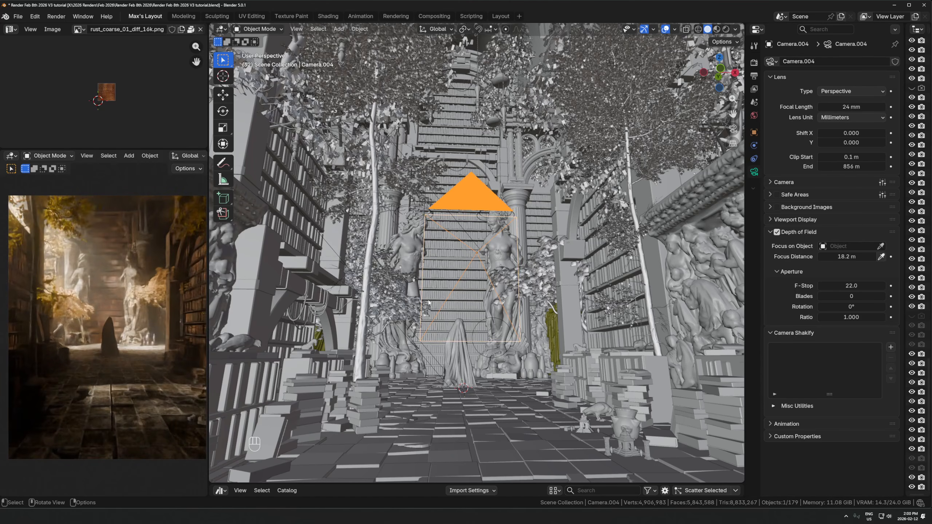
pyautogui.press('KP_Decimal')
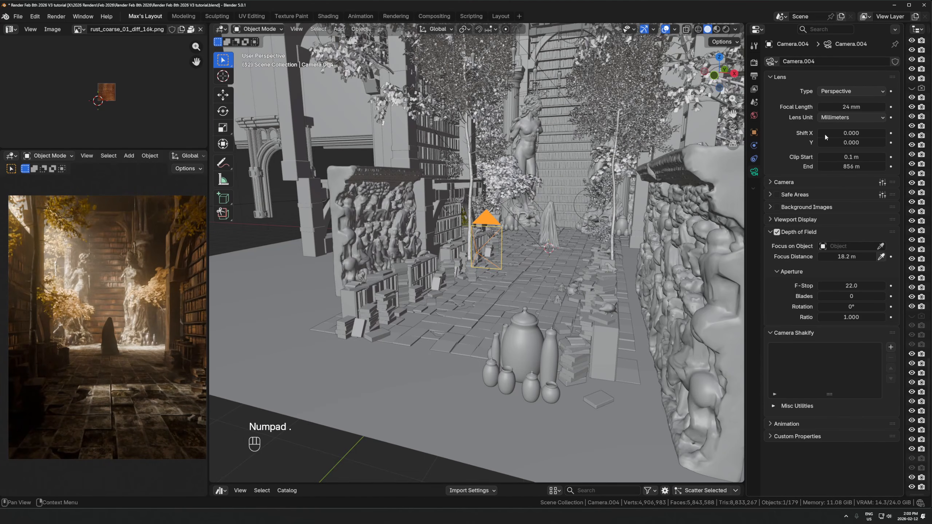
# Set the focal length to 50 mm and move the camera back about 3.8 m along the Y axis.
pyautogui.click(851, 107)
pyautogui.write('50')
pyautogui.press('Return')
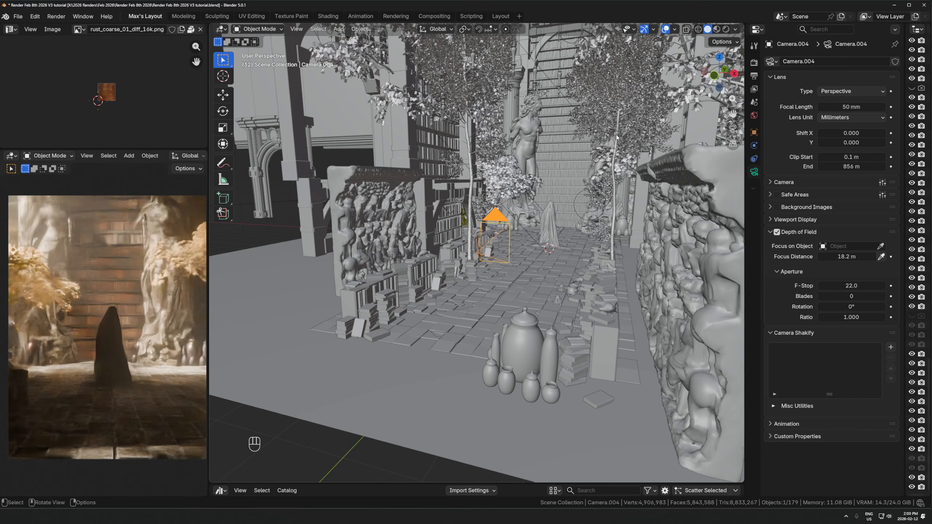
pyautogui.press('g')
pyautogui.press('y')
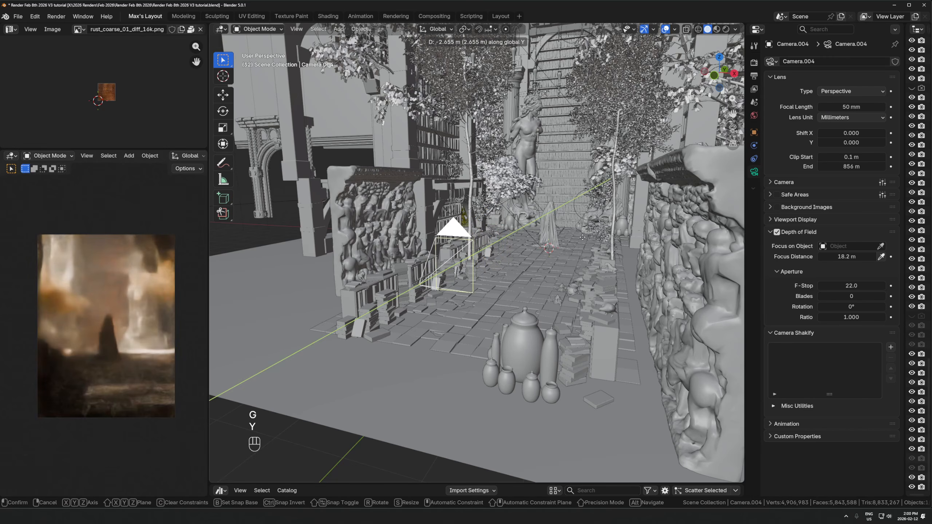
pyautogui.click(560, 253)
# Tilt the camera upward about 7.8° around the global X axis.
pyautogui.press('r')
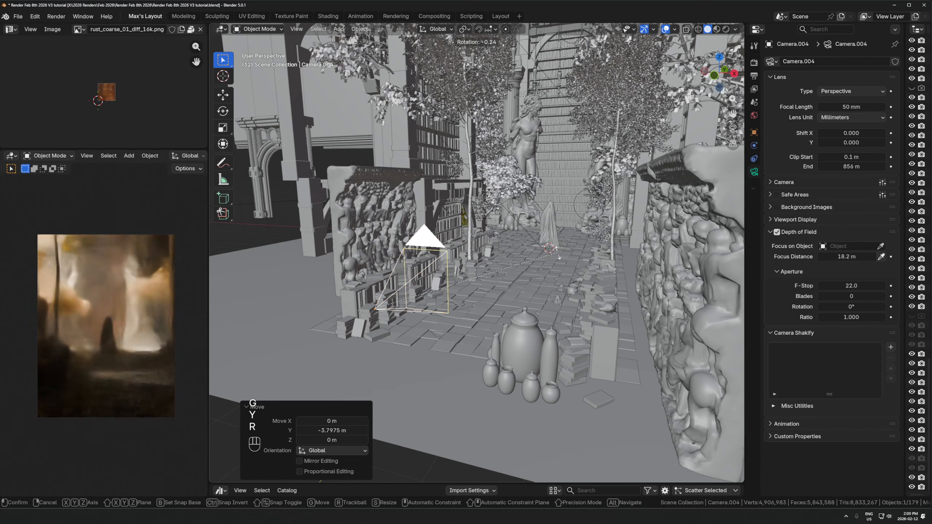
pyautogui.press('x')
pyautogui.click(558, 226)
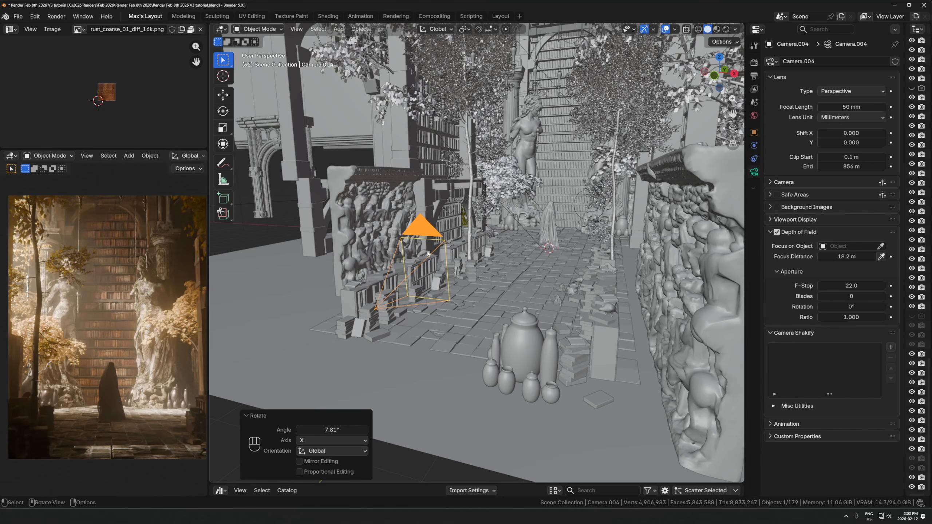
# Move the camera forward about 7.4 m along the Y axis and lower its focal length to 23 mm.
pyautogui.press('g')
pyautogui.press('y')
pyautogui.click(655, 129)
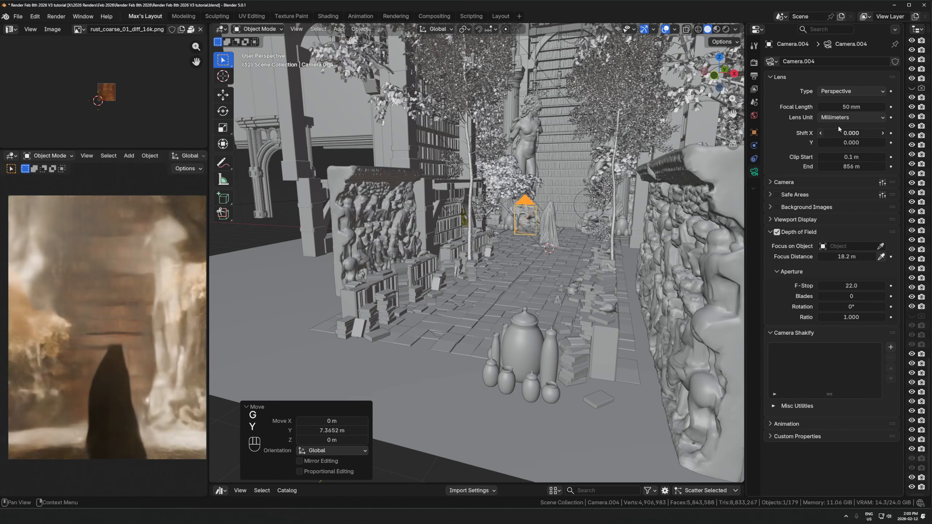
pyautogui.moveTo(851, 106); pyautogui.dragTo(804, 107)
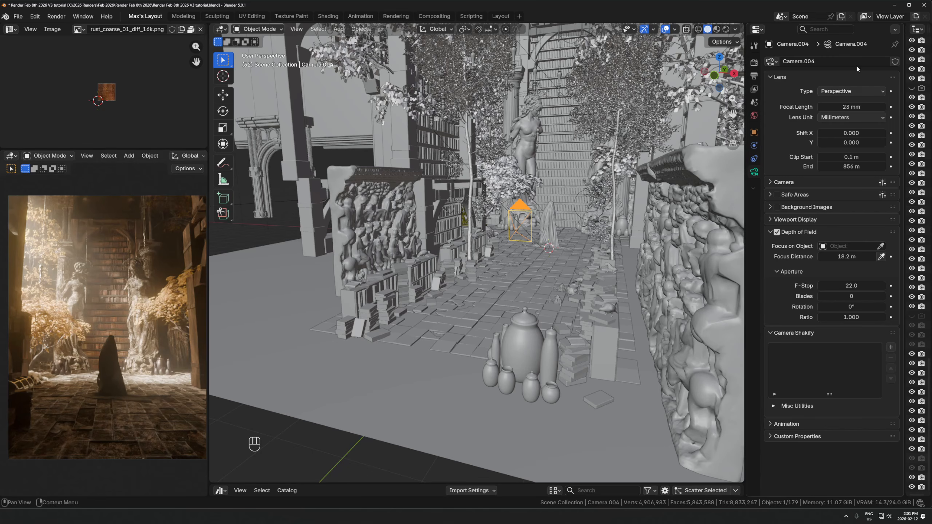
# Move the camera back about 1.6 m along the Y axis and set its focal length to 24 mm.
pyautogui.press('g')
pyautogui.press('y')
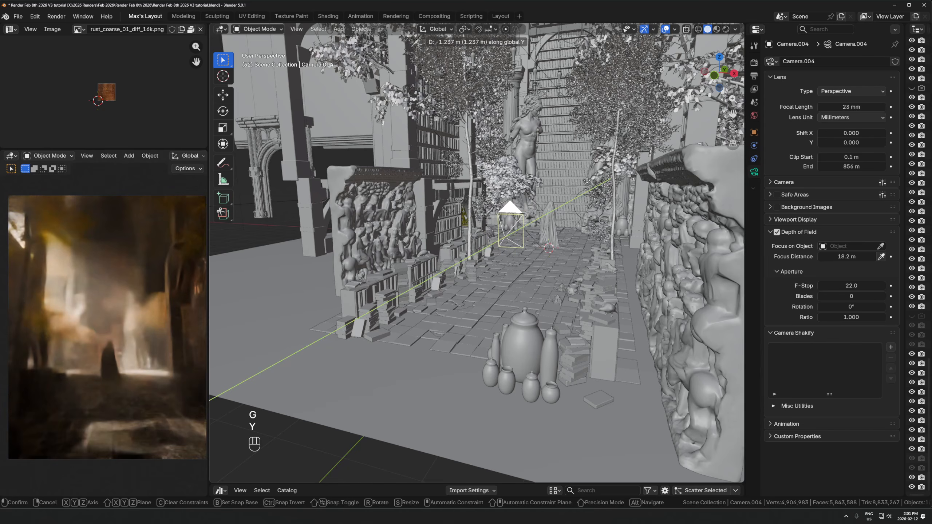
pyautogui.click(652, 162)
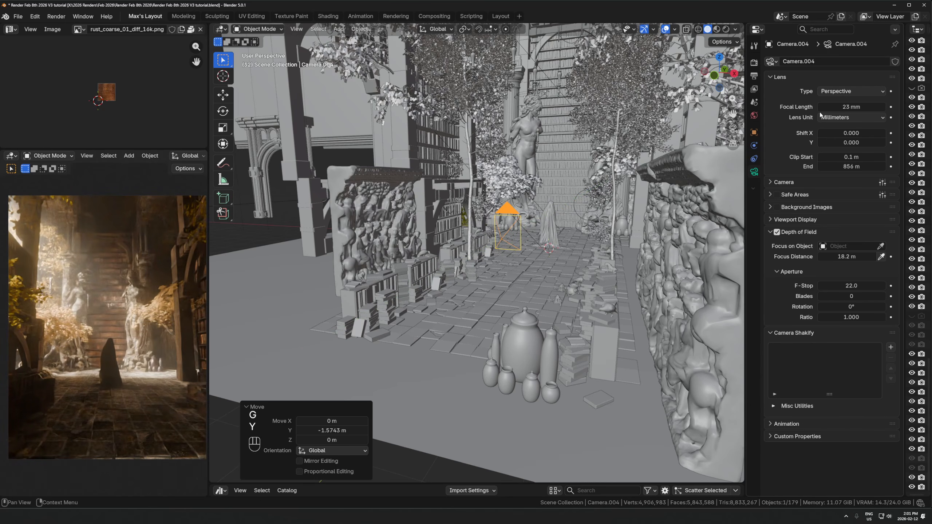
pyautogui.click(882, 107)
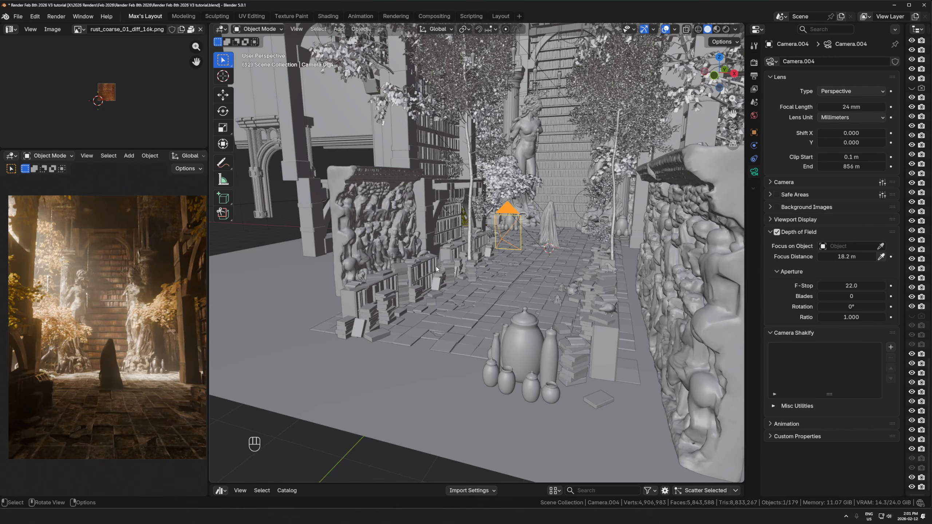
# Lower the camera about 0.34 m along the Z axis, using the rendered preview as reference.
pyautogui.moveTo(599, 257); pyautogui.dragTo(470, 283, button='middle')
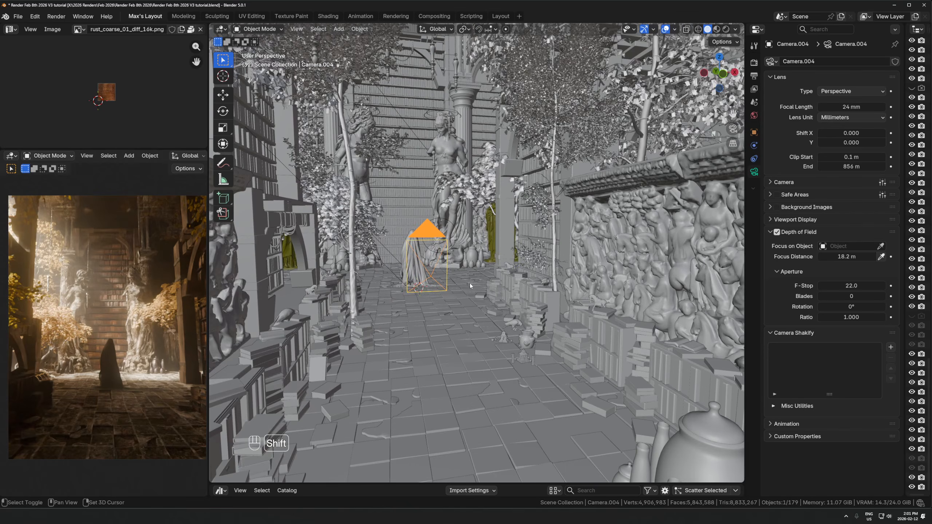
pyautogui.press('KP_Decimal')
pyautogui.scroll(-10, 484, 285)
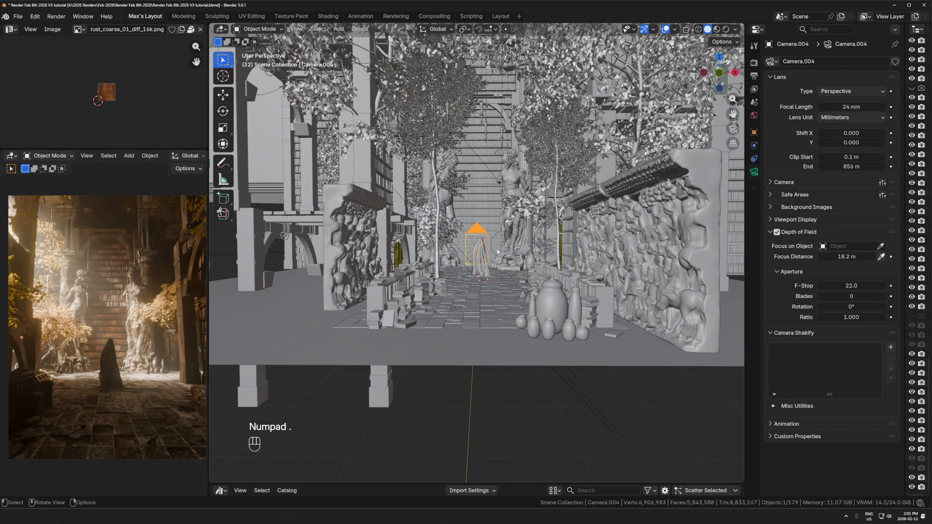
pyautogui.press('g')
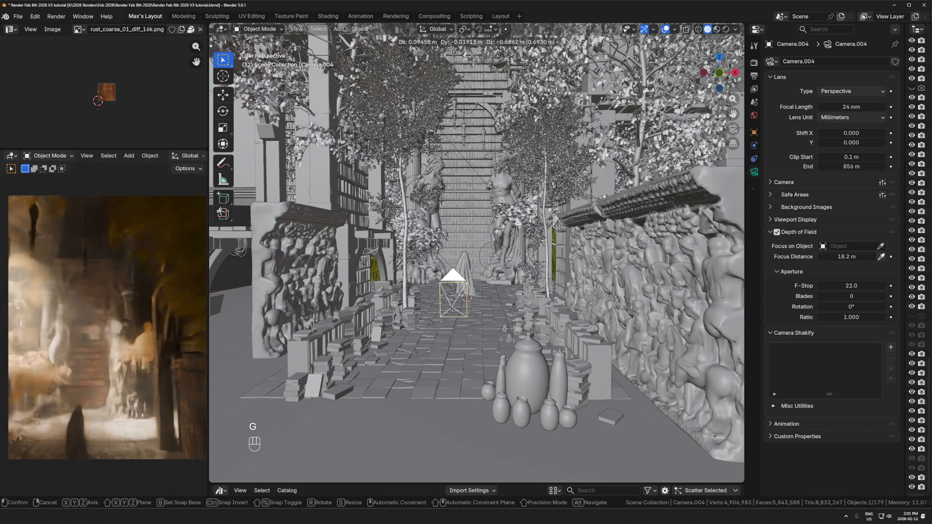
pyautogui.press('Escape')
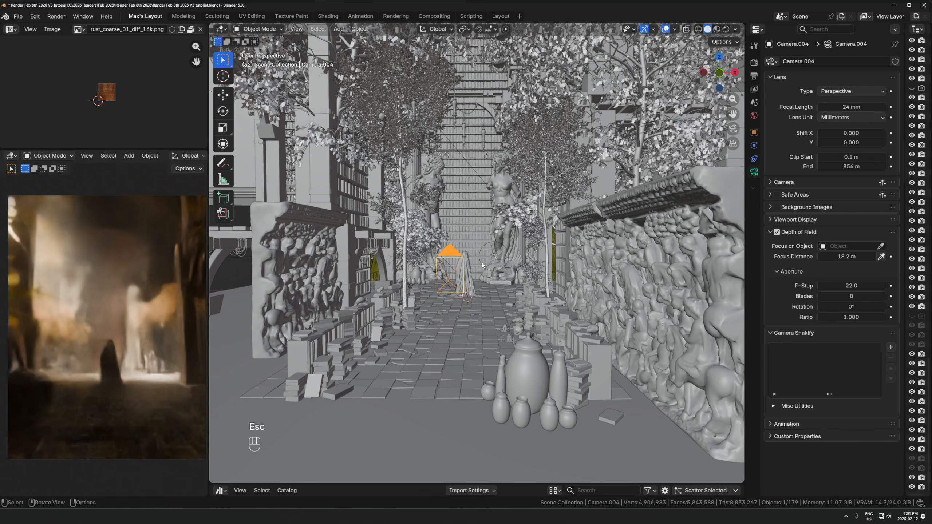
pyautogui.scroll(2, 483, 299)
pyautogui.scroll(3, 483, 299)
pyautogui.press('g')
pyautogui.press('z')
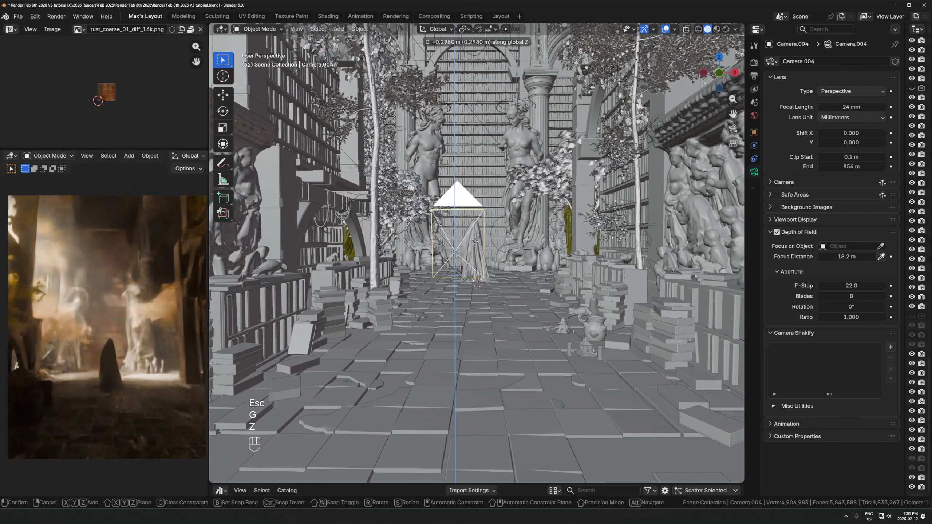
pyautogui.click(475, 245)
# Shift the camera sideways about 0.33 m along X so it lines up with the cloaked figure.
pyautogui.scroll(-2, 476, 269)
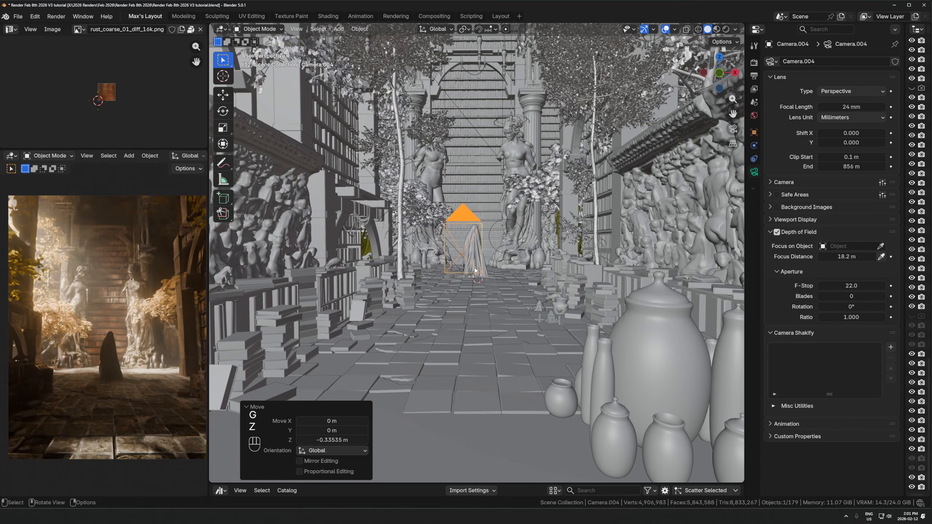
pyautogui.scroll(-1, 491, 264)
pyautogui.scroll(-1, 490, 235)
pyautogui.press('g')
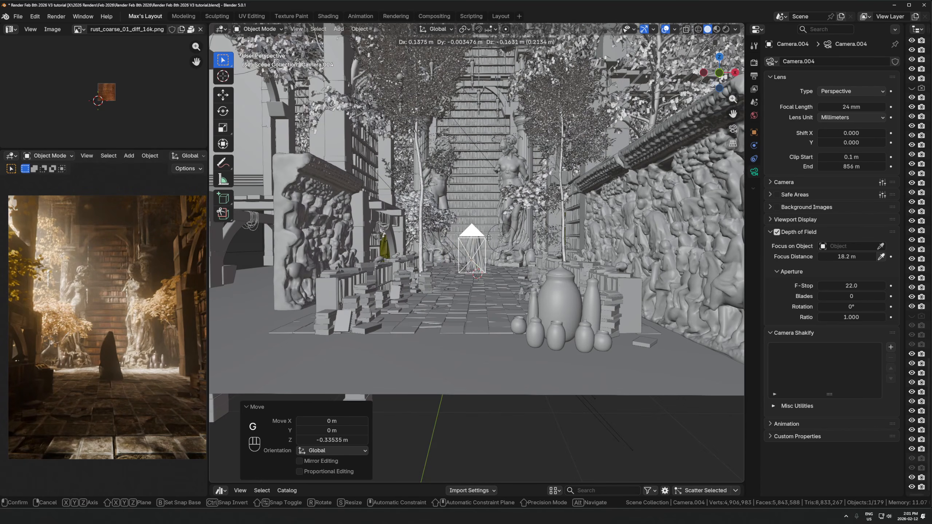
pyautogui.click(495, 233)
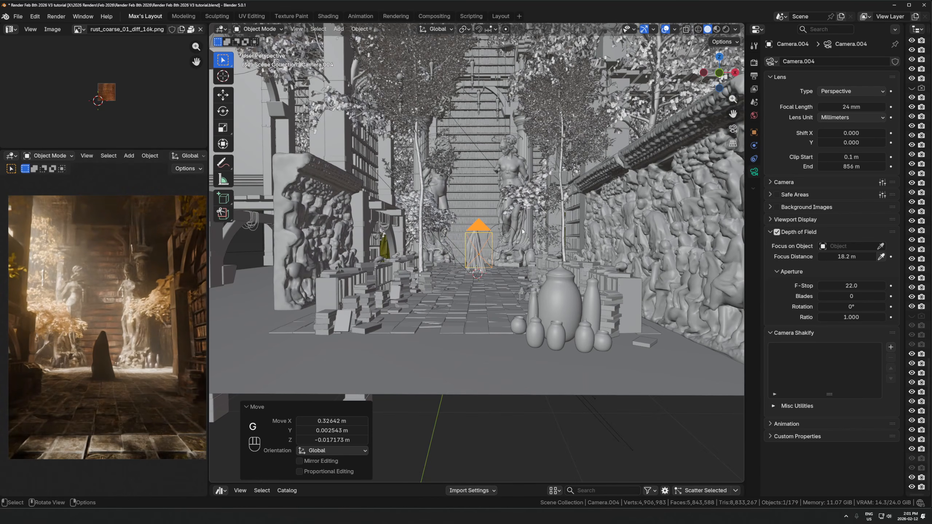
# Try a high-angle shot by raising the camera about 4.7 m, tilting it down around local X and nudging it about 0.3 m along X.
pyautogui.scroll(-3, 508, 235)
pyautogui.press('g')
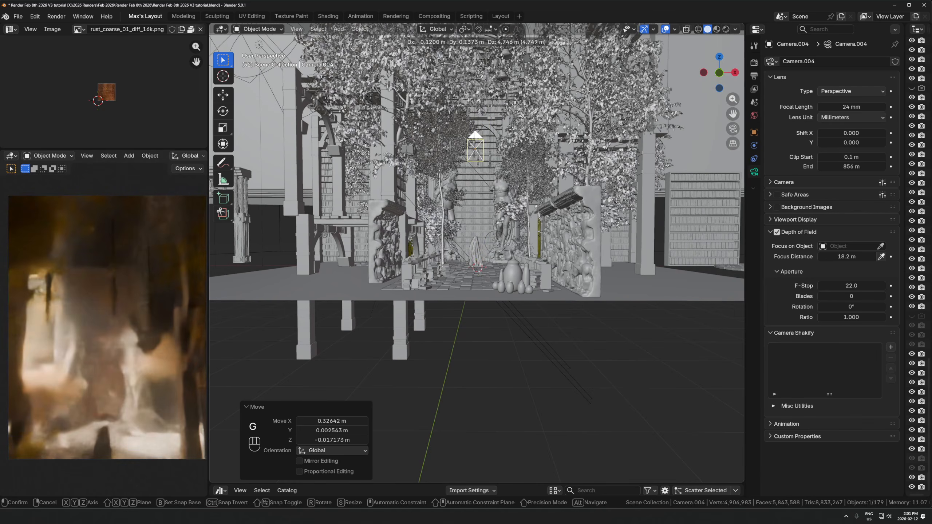
pyautogui.press('r')
pyautogui.press('x')
pyautogui.press('x')
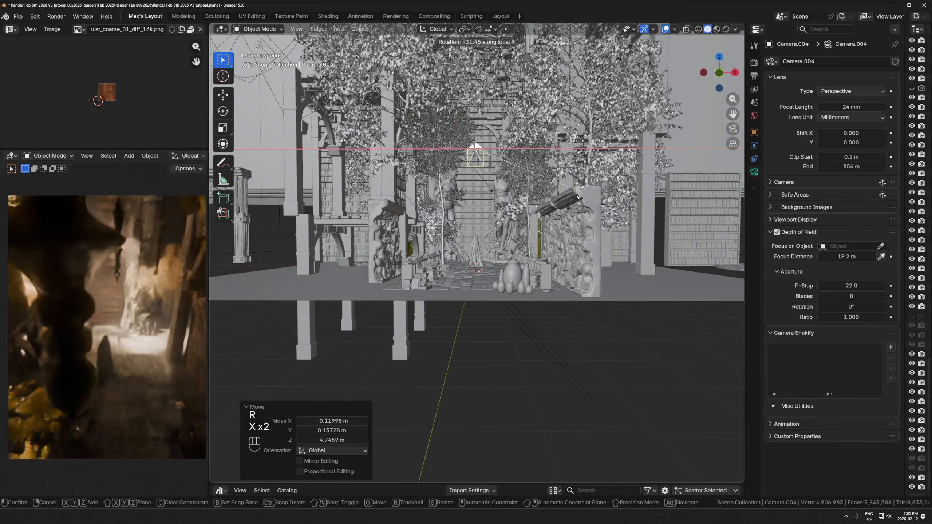
pyautogui.click(570, 194)
pyautogui.press('g')
pyautogui.click(575, 193)
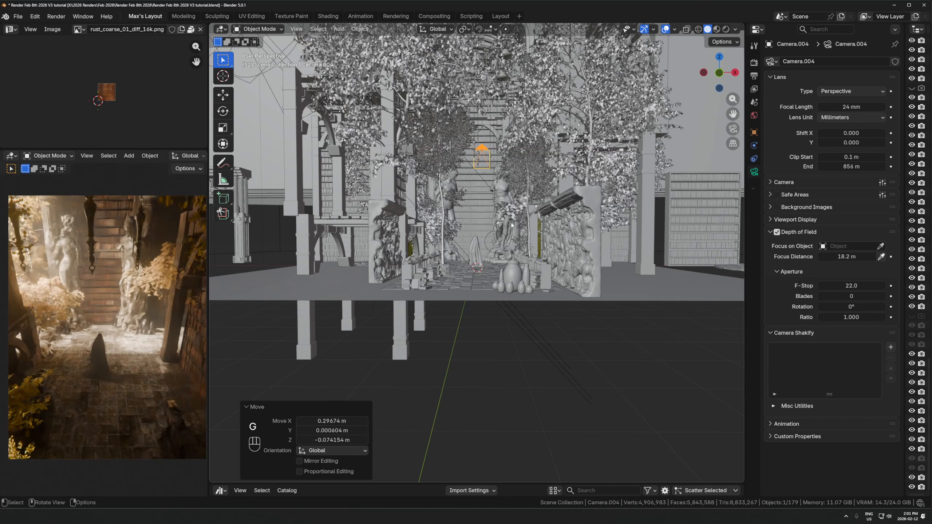
# Undo the high-angle raise, tilt and nudge of the camera and frame it in the working viewport.
pyautogui.hotkey('ctrl', 'z')
pyautogui.hotkey('ctrl', 'z')
pyautogui.hotkey('ctrl', 'z')
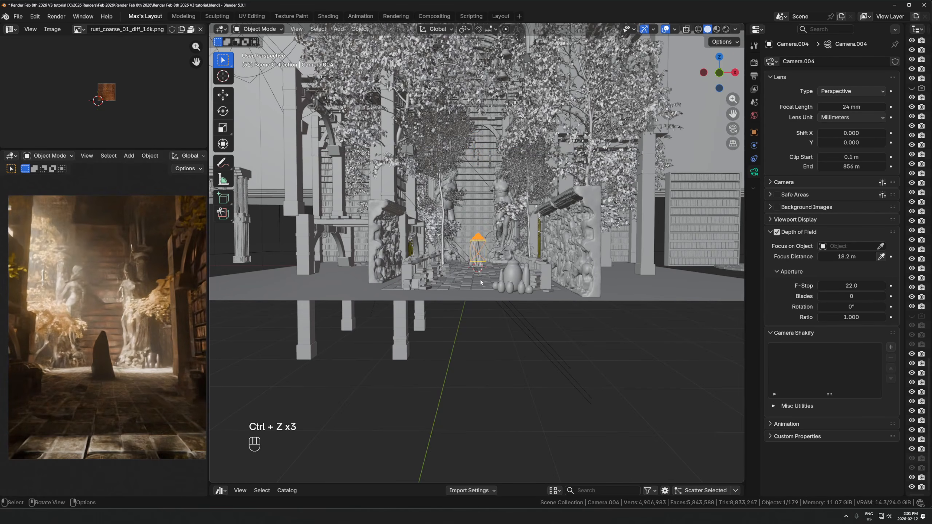
pyautogui.press('KP_Decimal')
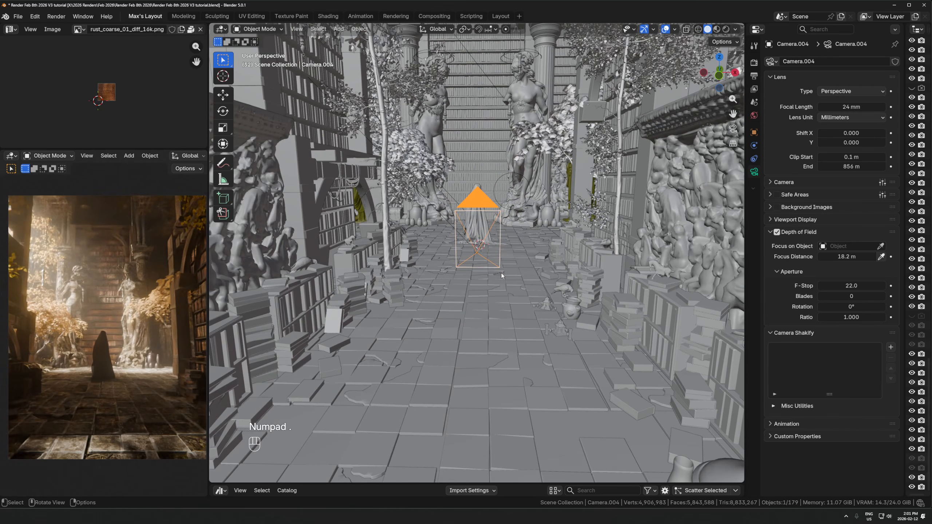
# Pull the camera back about 1.83 m along the Y axis, away from the cloaked figure.
pyautogui.scroll(-2, 492, 265)
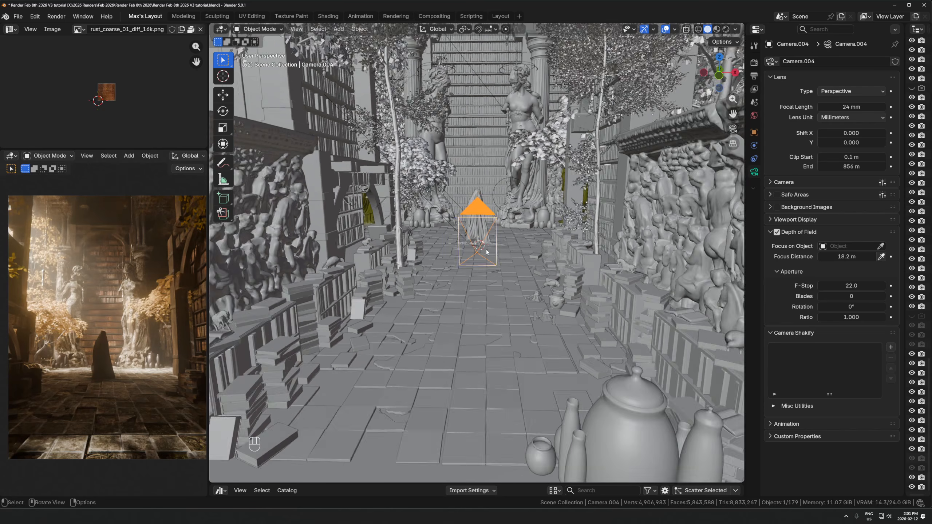
pyautogui.keyDown('shift'); pyautogui.moveTo(494, 237); pyautogui.dragTo(484, 220, button='middle'); pyautogui.keyUp('shift')
pyautogui.press('g')
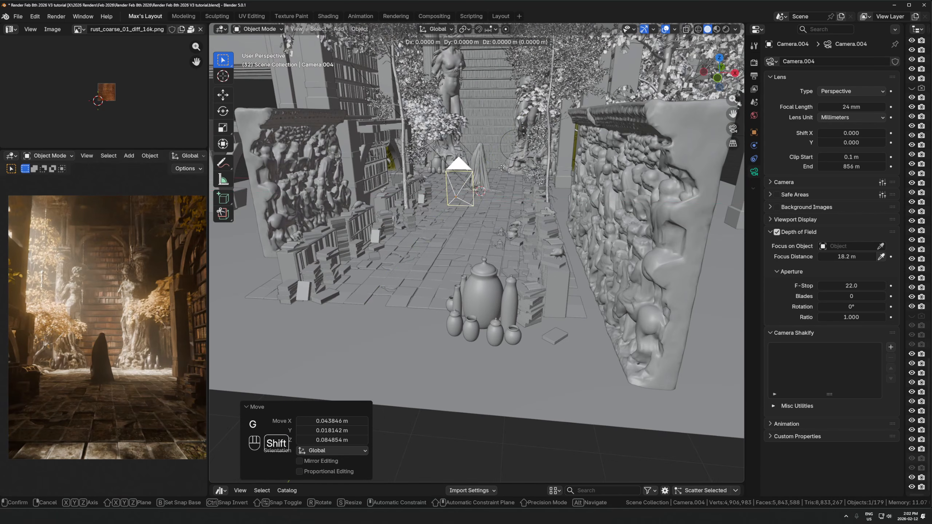
pyautogui.hotkey('shift', 'z')
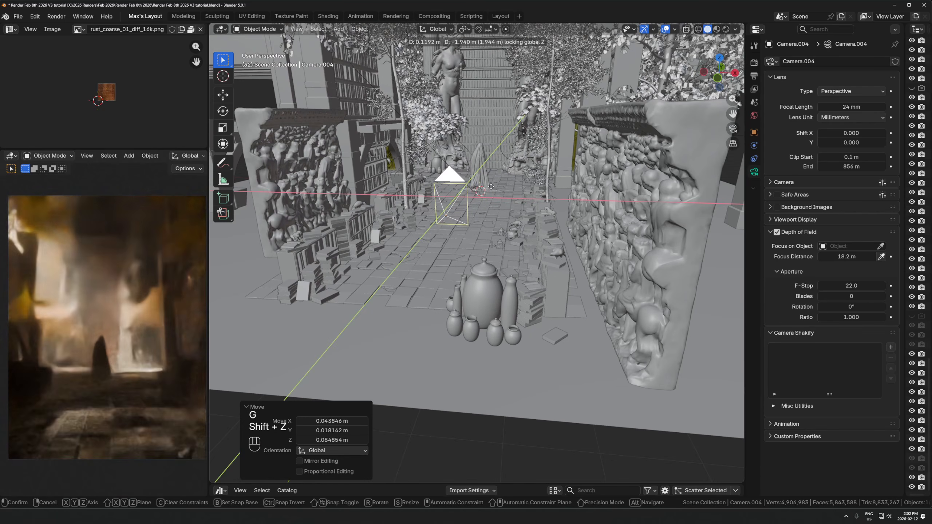
pyautogui.press('Escape')
pyautogui.press('g')
pyautogui.press('y')
pyautogui.click(494, 189)
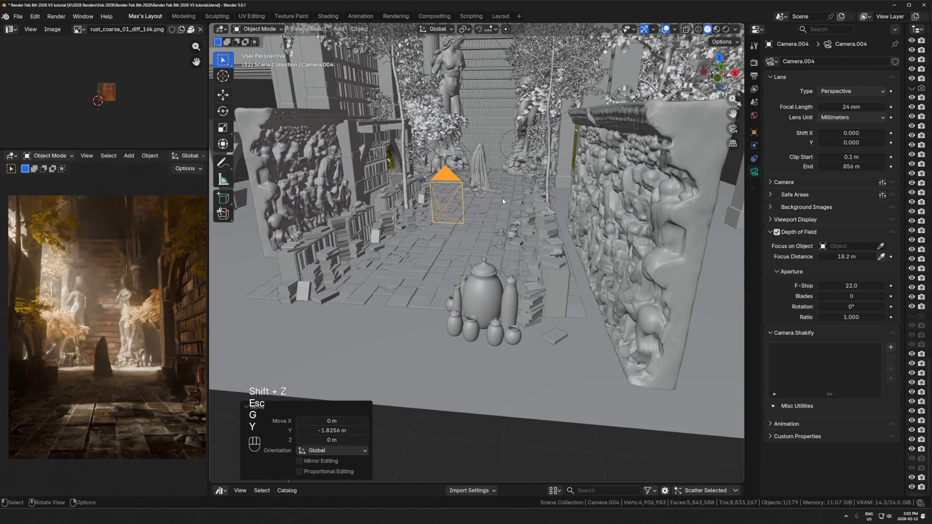
# Move the camera forward about 1.14 m along Y and look through it in the working viewport.
pyautogui.press('g')
pyautogui.press('y')
pyautogui.click(514, 188)
pyautogui.press('KP_0')
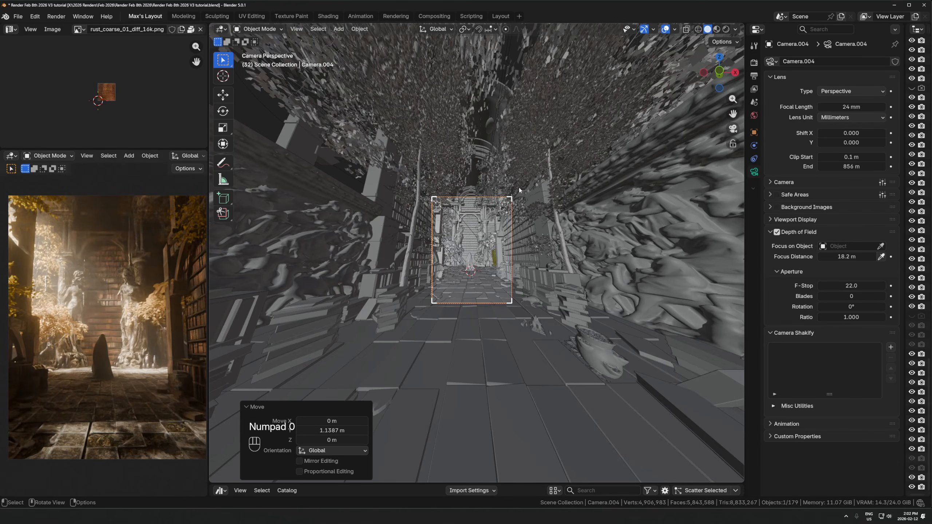
pyautogui.scroll(4, 480, 248)
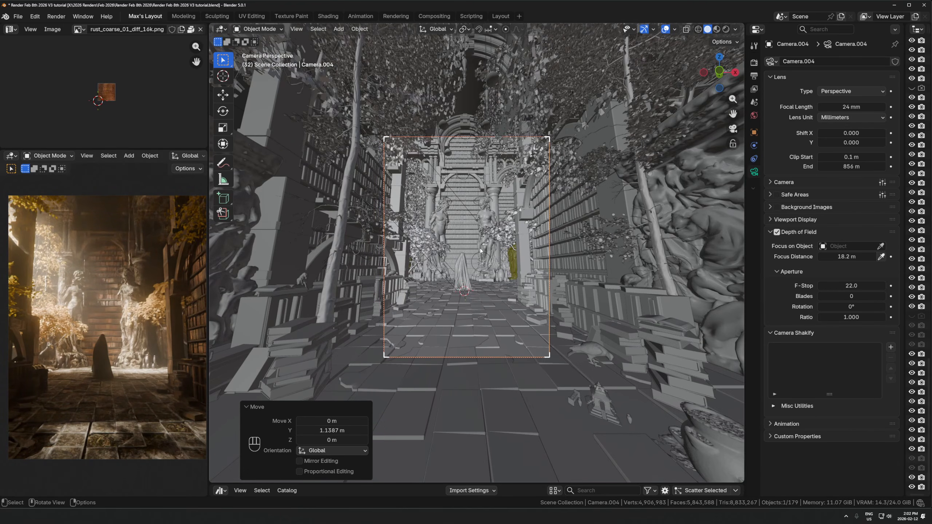
pyautogui.scroll(2, 480, 248)
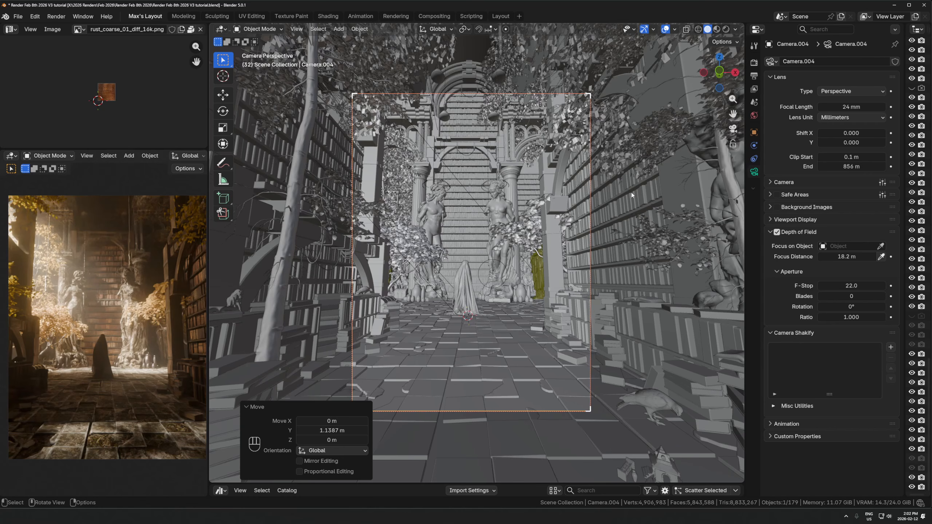
# Nudge the camera about -0.14 m along X to recentre the cloaked figure in the frame.
pyautogui.press('g')
pyautogui.press('x')
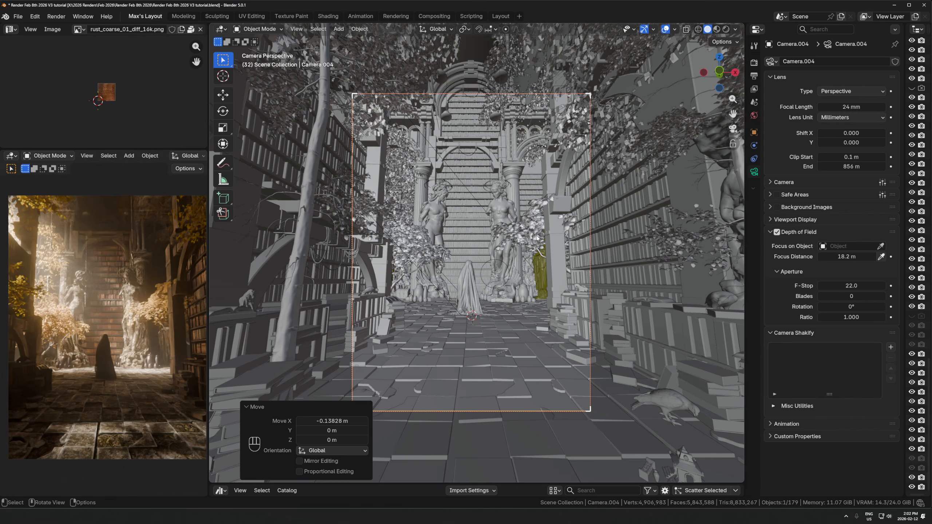
pyautogui.scroll(-2, 476, 231)
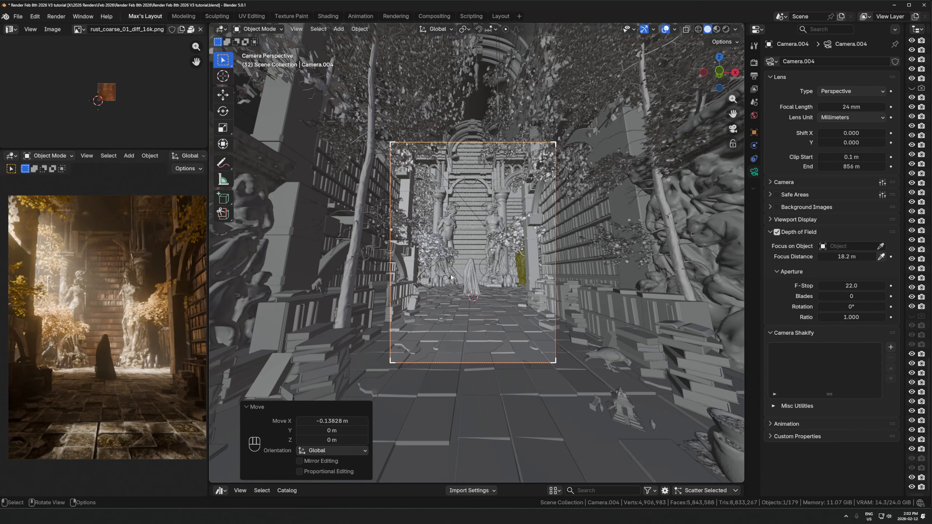
# Shift the camera about 1.2 m along X so the cloaked figure sits off-centre.
pyautogui.press('g')
pyautogui.press('z')
pyautogui.press('Escape')
pyautogui.press('g')
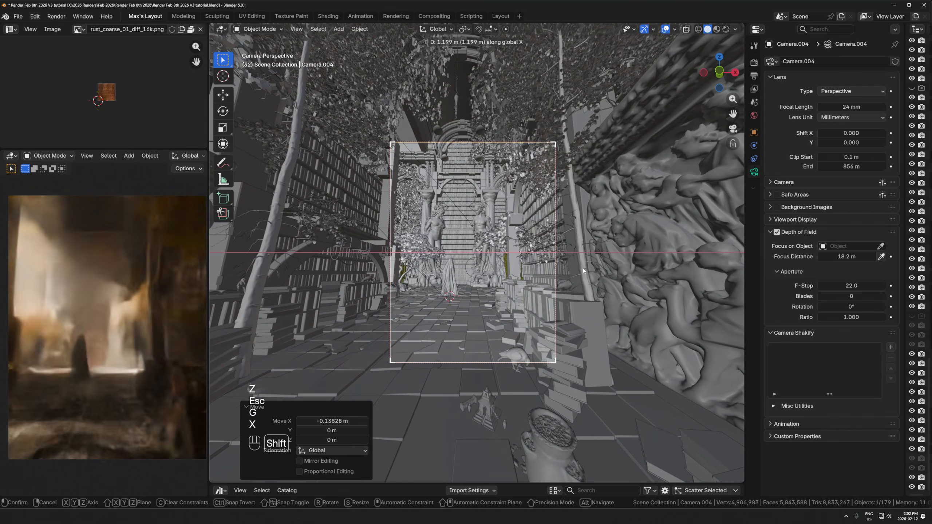
pyautogui.press('x')
pyautogui.click(627, 207)
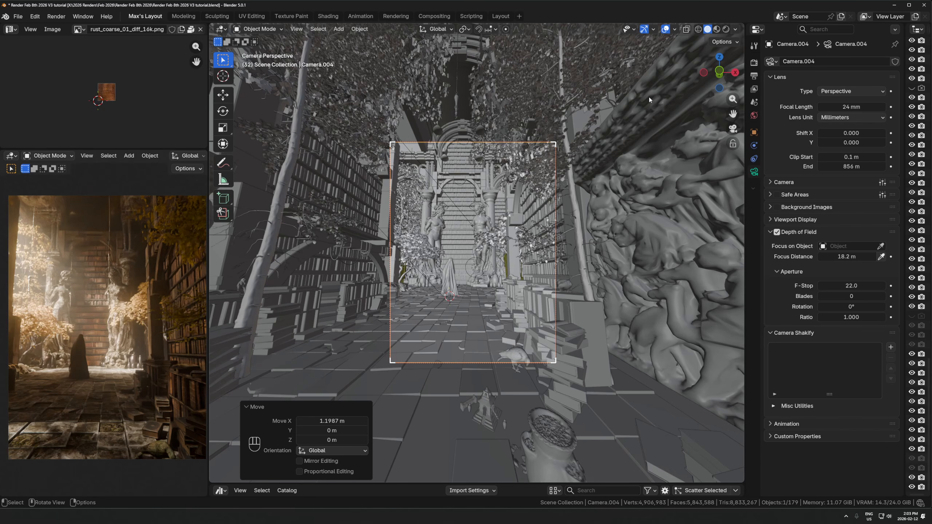
# Frame the camera in the working viewport and rotate it about 7.95° around the global Z axis.
pyautogui.press('r')
pyautogui.press('z')
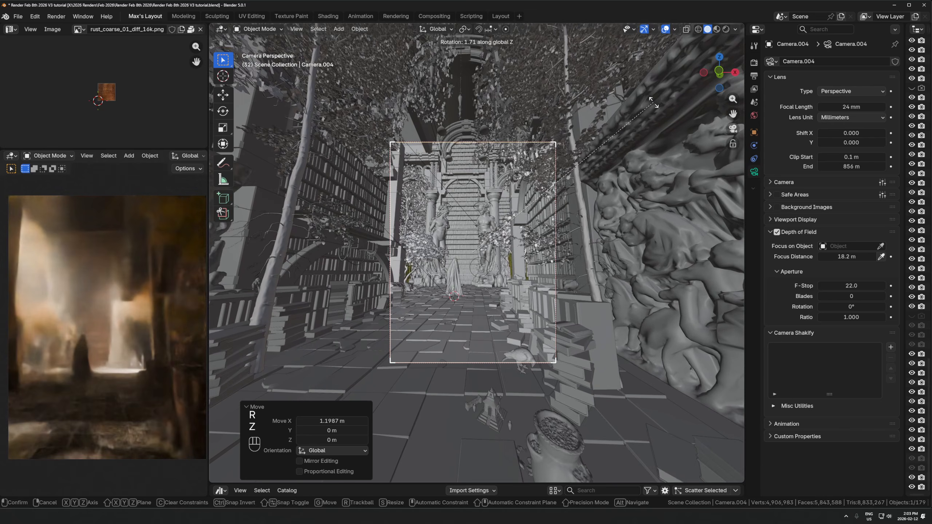
pyautogui.press('Escape')
pyautogui.press('KP_Decimal')
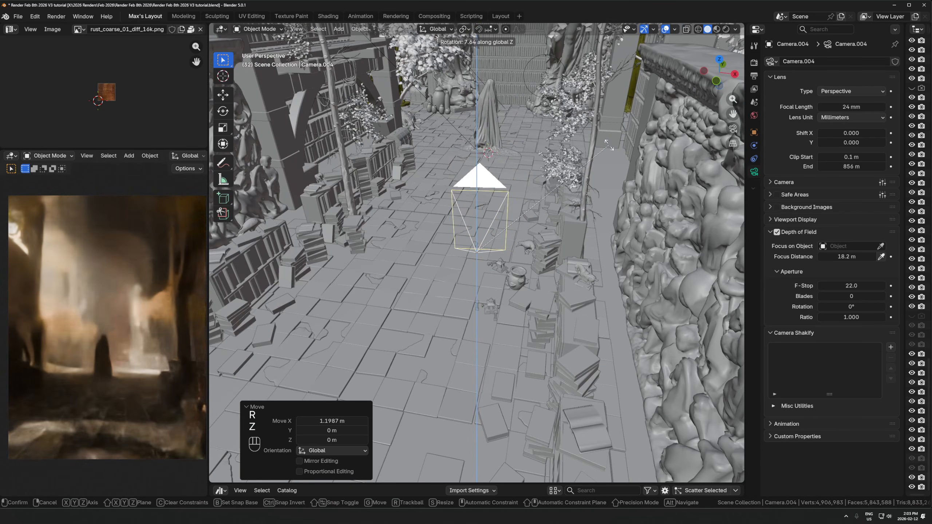
pyautogui.keyDown('shift'); pyautogui.click(609, 144); pyautogui.keyUp('shift')
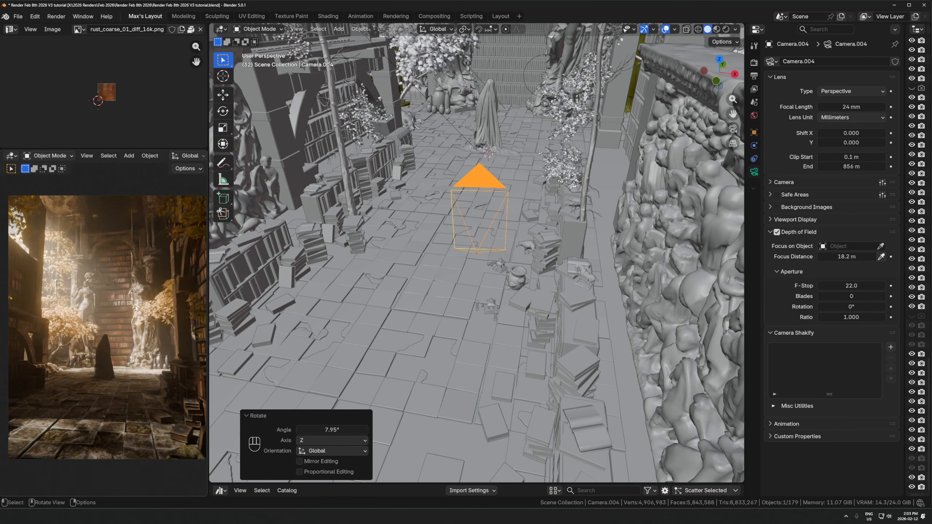
# Pull the angled camera back about 1.14 m along the Y axis.
pyautogui.moveTo(653, 213); pyautogui.dragTo(578, 191, button='middle')
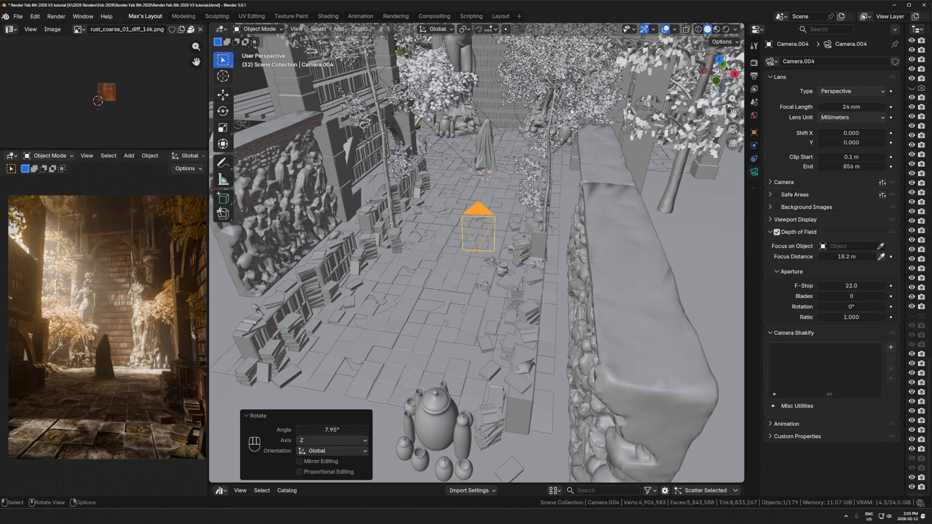
pyautogui.press('g')
pyautogui.press('y')
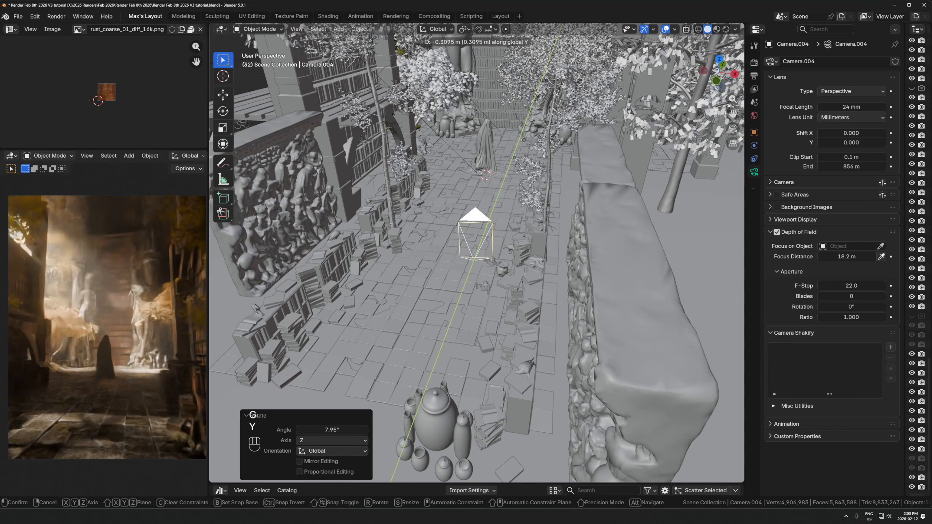
pyautogui.click(488, 153)
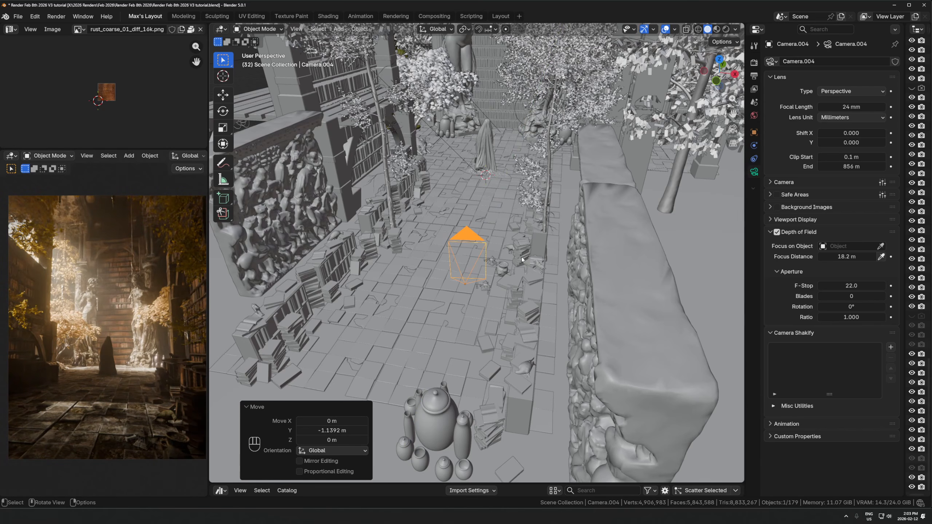
pyautogui.press('g')
pyautogui.press('y')
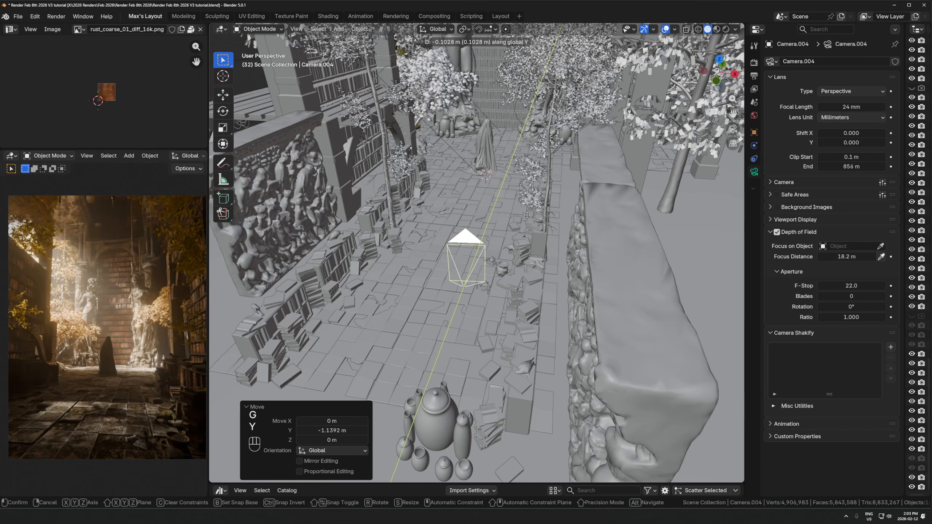
pyautogui.press('Escape')
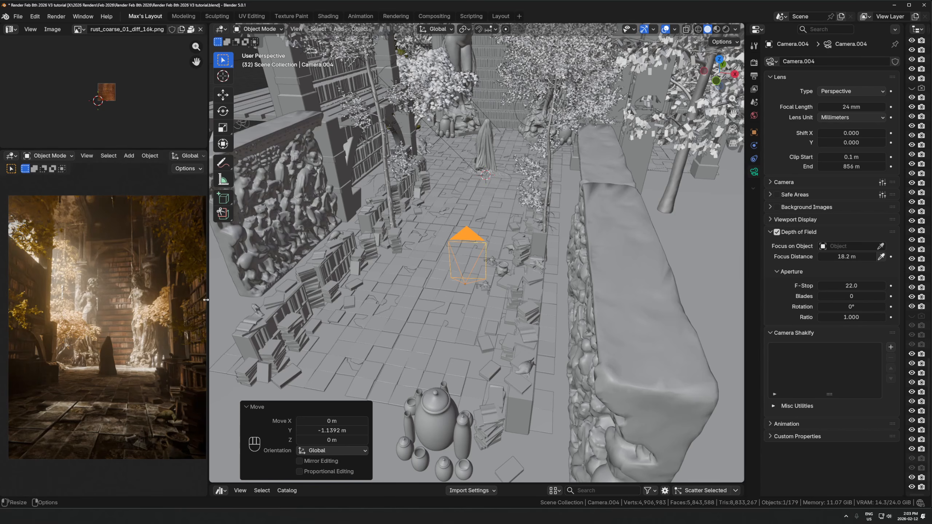
# Widen the rendered preview area and look through the camera in the working viewport.
pyautogui.moveTo(207, 294); pyautogui.dragTo(246, 302)
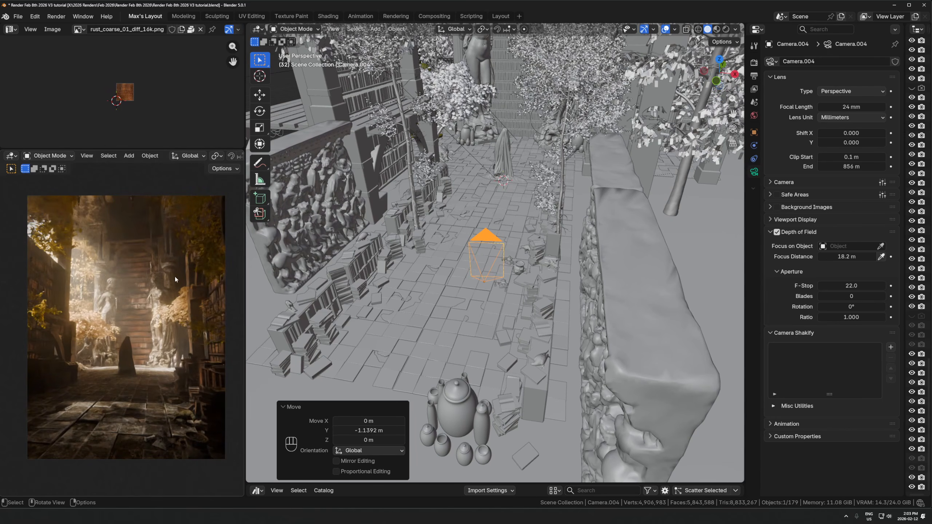
pyautogui.scroll(-3, 481, 176)
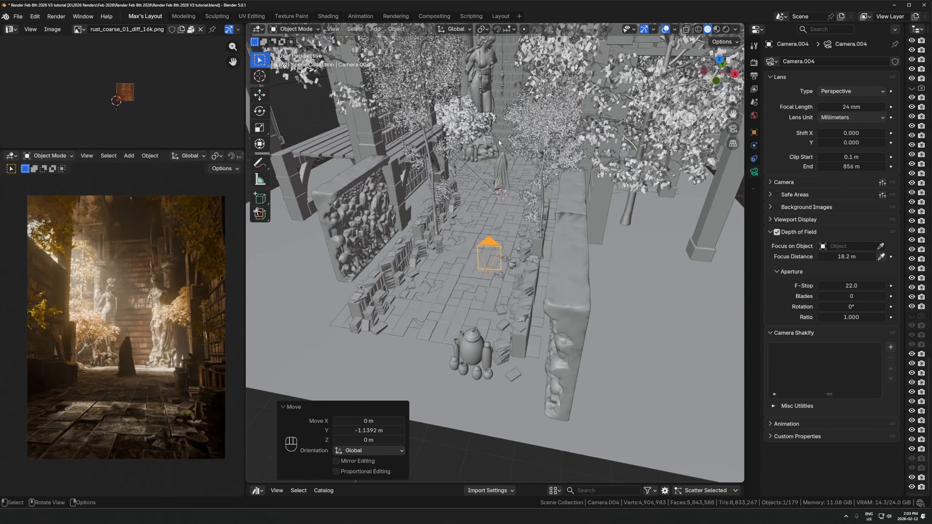
pyautogui.keyDown('shift'); pyautogui.moveTo(488, 166); pyautogui.dragTo(468, 217, button='middle'); pyautogui.keyUp('shift')
pyautogui.press('KP_Decimal')
pyautogui.press('shift+KP_7')
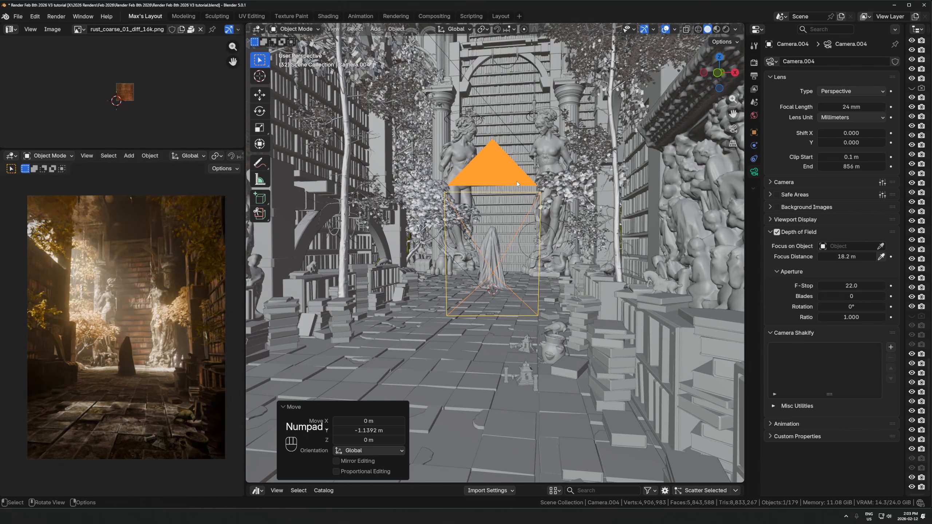
pyautogui.press('KP_0')
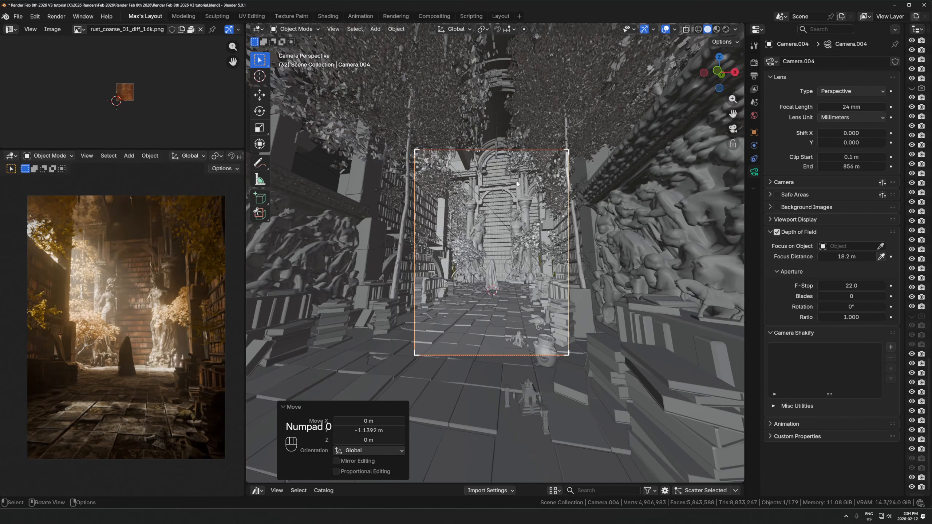
pyautogui.scroll(4, 517, 184)
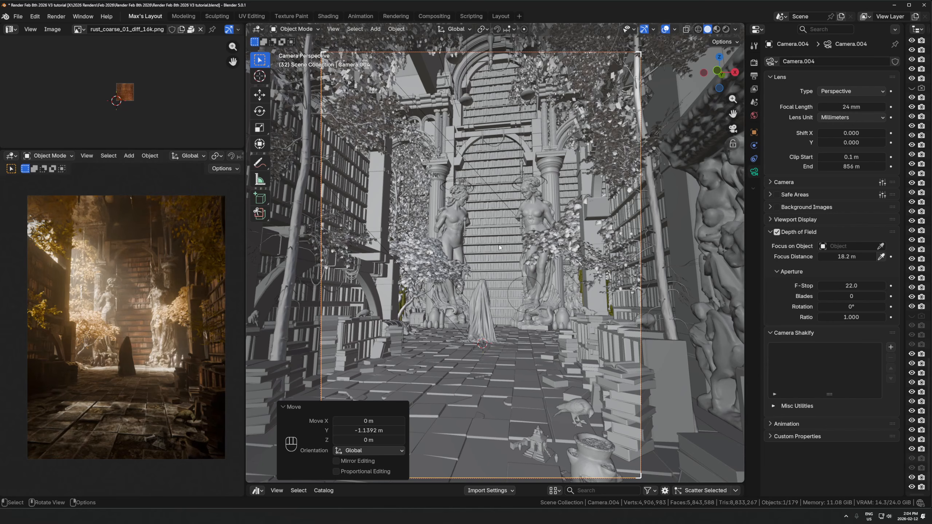
pyautogui.keyDown('shift'); pyautogui.moveTo(502, 238); pyautogui.dragTo(486, 236, button='middle'); pyautogui.keyUp('shift')
# Examine the statue pair and the wall behind the cloaked figure through the camera.
pyautogui.click(446, 224)
pyautogui.scroll(3, 461, 222)
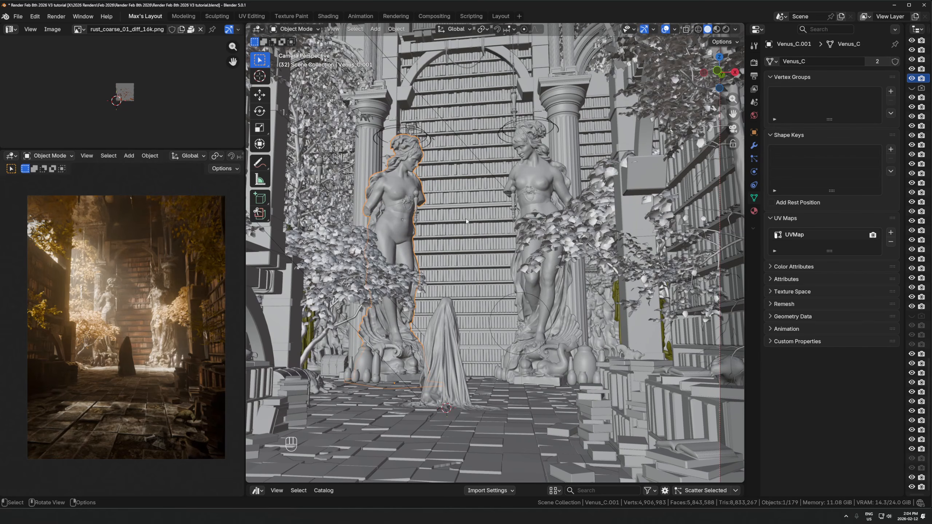
pyautogui.scroll(-1, 467, 218)
pyautogui.click(459, 264)
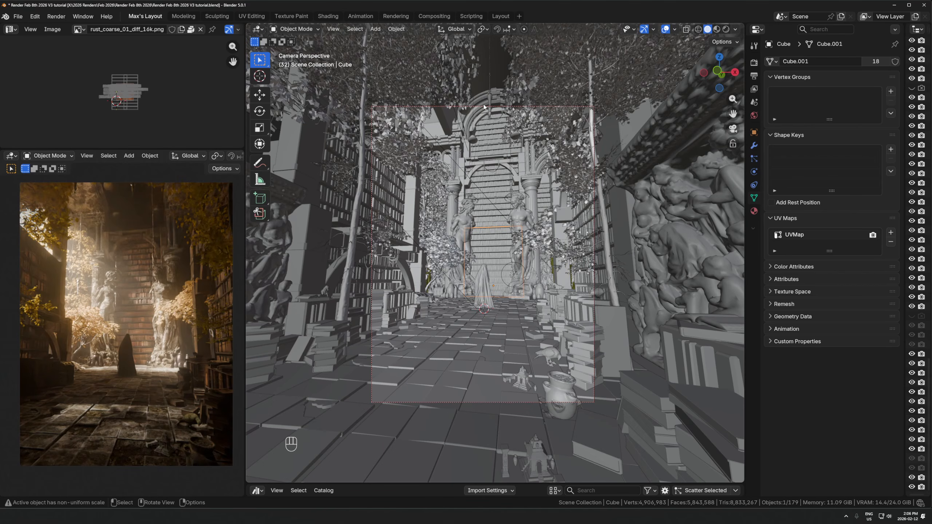
# Duplicate the camera and place the copy on the horizontal plane, offset about -0.52 m in X and -1.44 m in Y.
pyautogui.click(483, 107)
pyautogui.press('KP_Decimal')
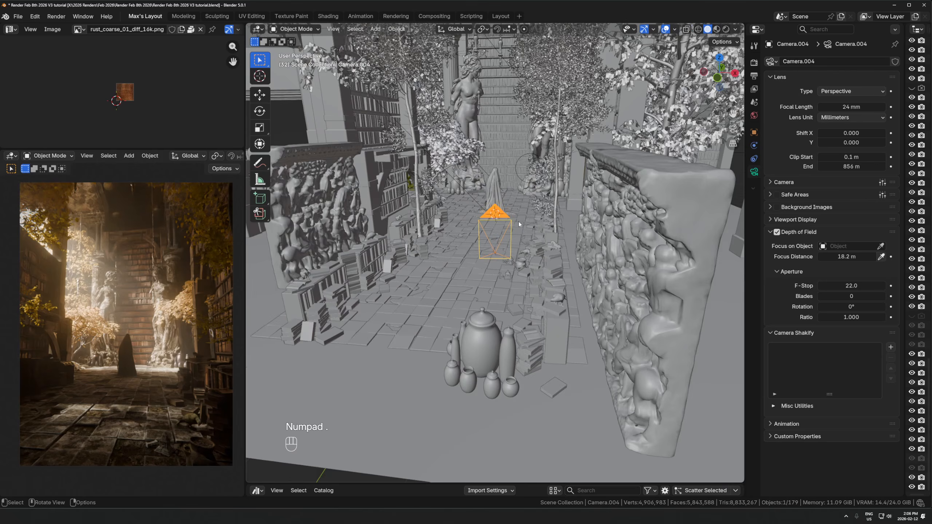
pyautogui.hotkey('shift', 'd')
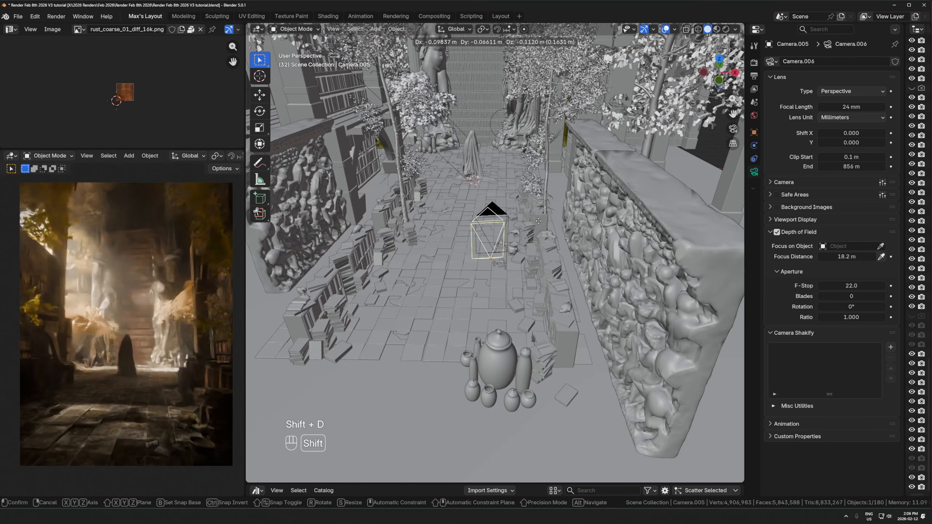
pyautogui.hotkey('shift', 'z')
pyautogui.click(513, 254)
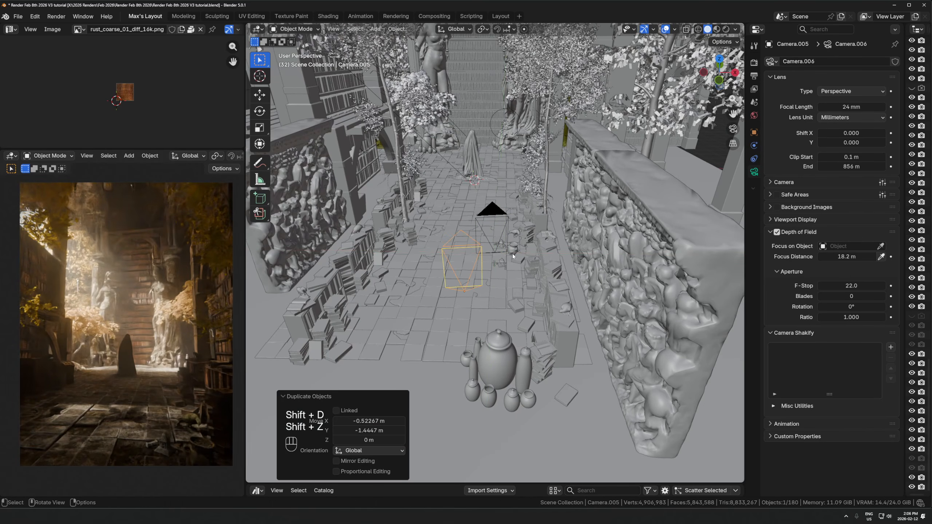
# Select the duplicated camera and make it the active scene camera.
pyautogui.click(500, 219)
pyautogui.scroll(3, 493, 166)
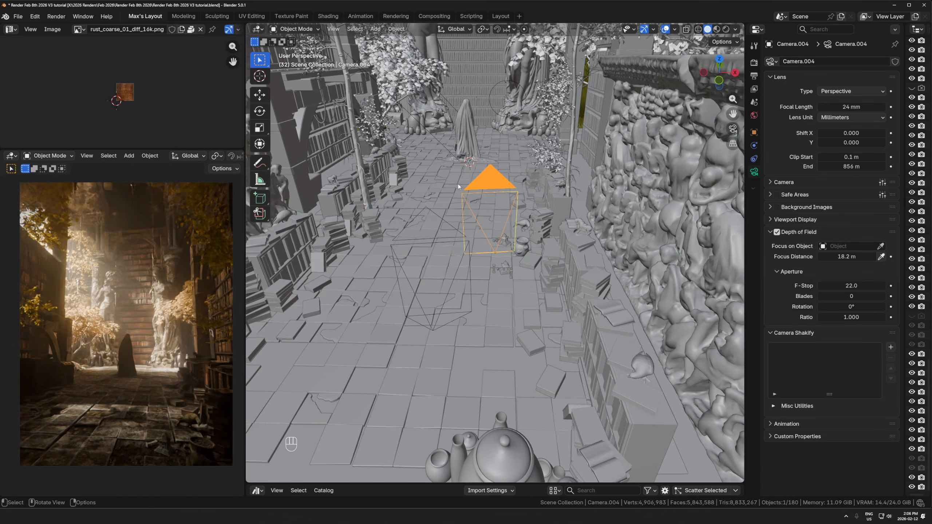
pyautogui.click(425, 210)
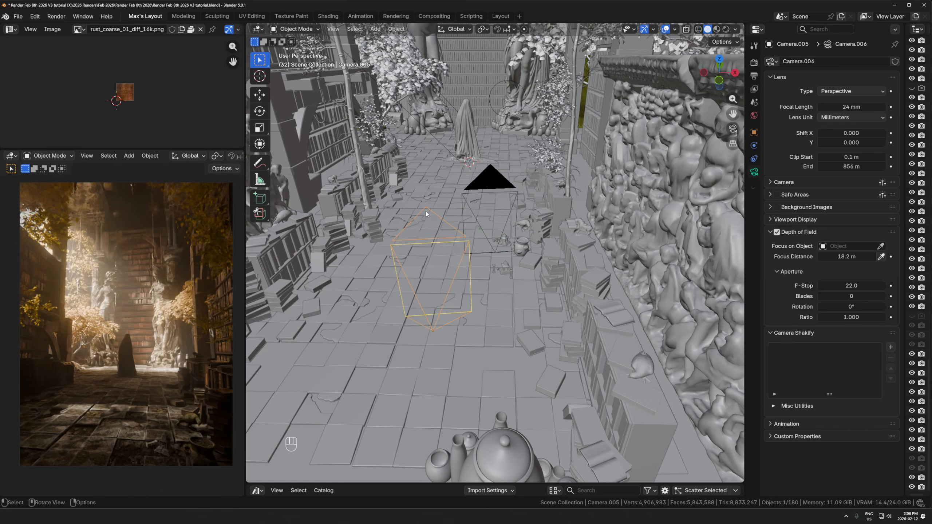
pyautogui.keyDown('shift'); pyautogui.moveTo(425, 211); pyautogui.dragTo(507, 218, button='middle'); pyautogui.keyUp('shift')
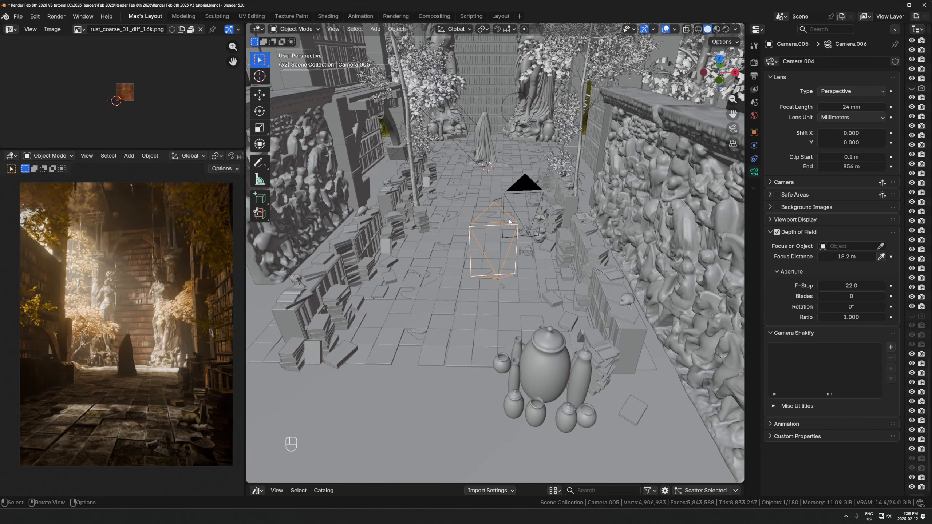
pyautogui.press('ctrl+KP_0')
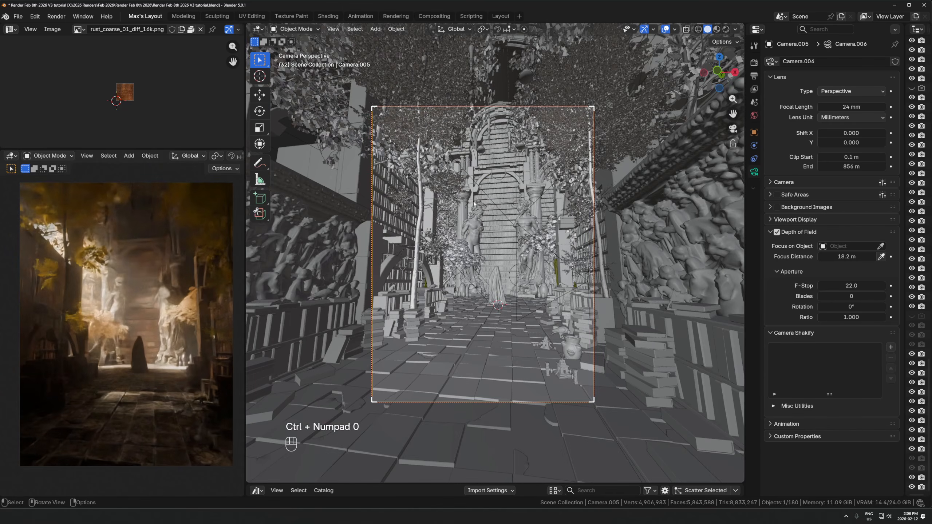
# Select the original camera in front of the duplicate and make it the active scene camera.
pyautogui.moveTo(509, 222); pyautogui.dragTo(503, 252, button='middle')
pyautogui.scroll(-3, 504, 252)
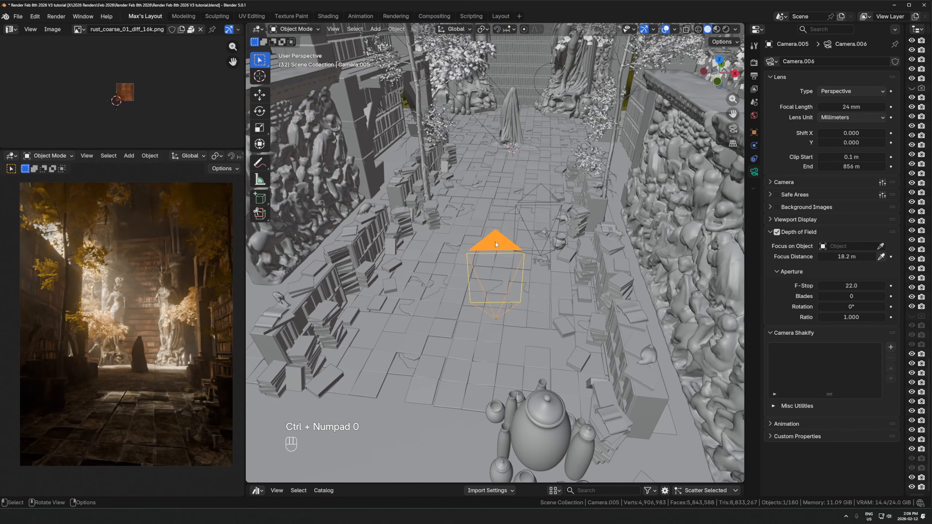
pyautogui.click(538, 205)
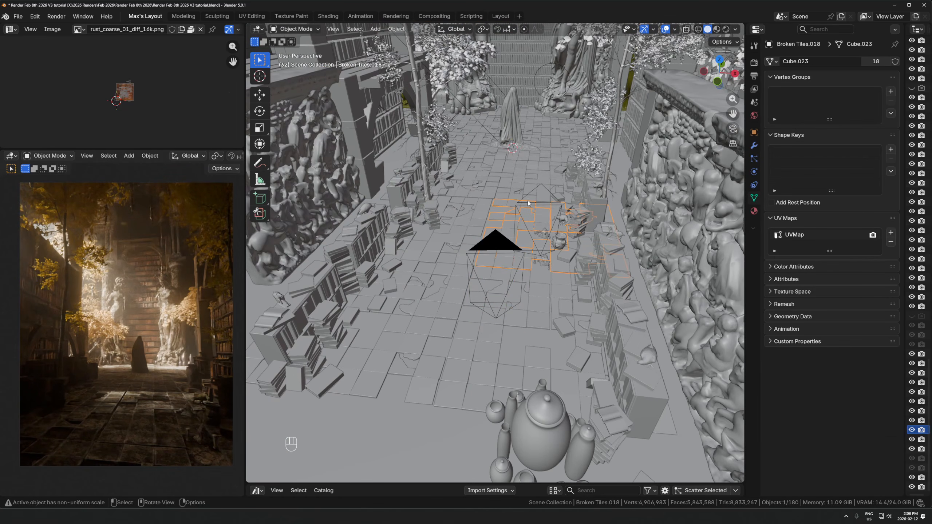
pyautogui.click(531, 204)
pyautogui.moveTo(532, 205); pyautogui.dragTo(507, 248, button='middle')
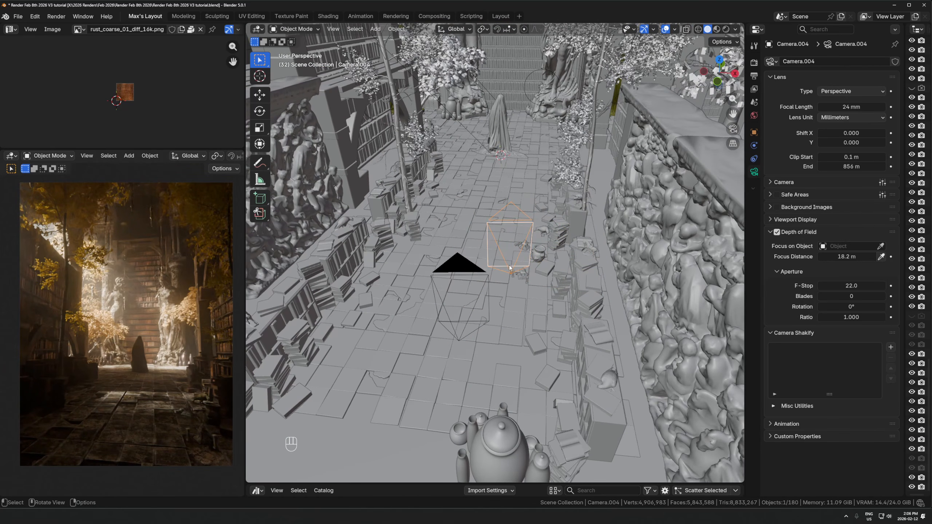
pyautogui.press('ctrl+KP_0')
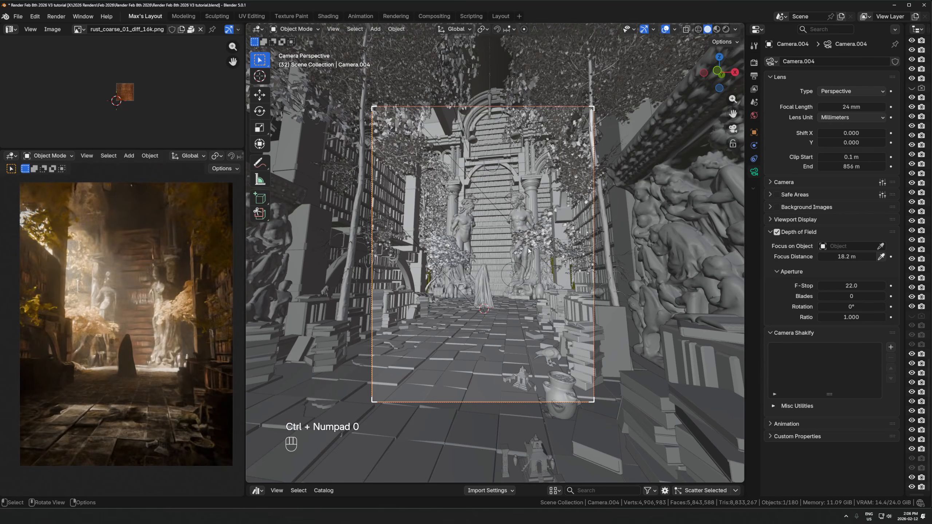
# Select the duplicated camera behind the original one and make it the active scene camera again.
pyautogui.press('KP_Decimal')
pyautogui.scroll(-3, 533, 307)
pyautogui.click(437, 266)
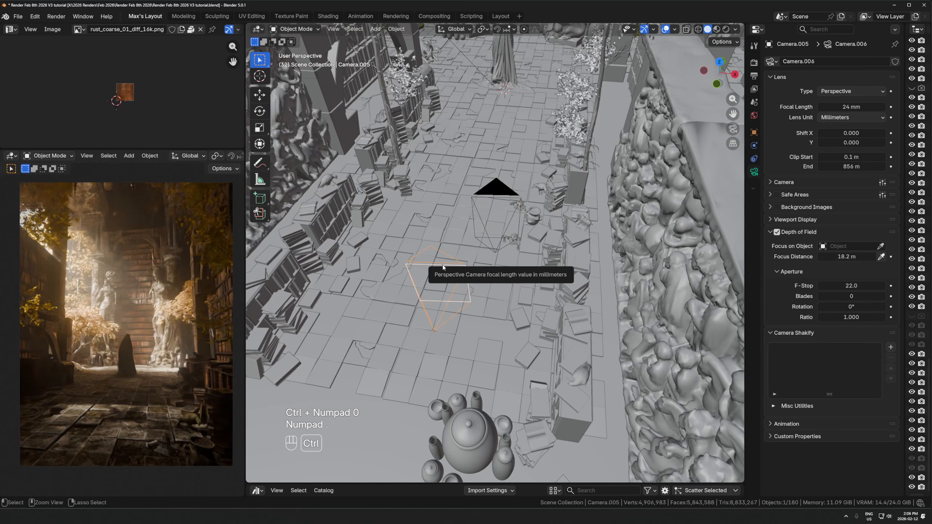
pyautogui.press('ctrl+KP_0')
# Move the duplicated camera on the horizontal plane by about 0.28 m in X and -1.18 m in Y.
pyautogui.moveTo(442, 266); pyautogui.dragTo(451, 280, button='middle')
pyautogui.scroll(-6, 452, 280)
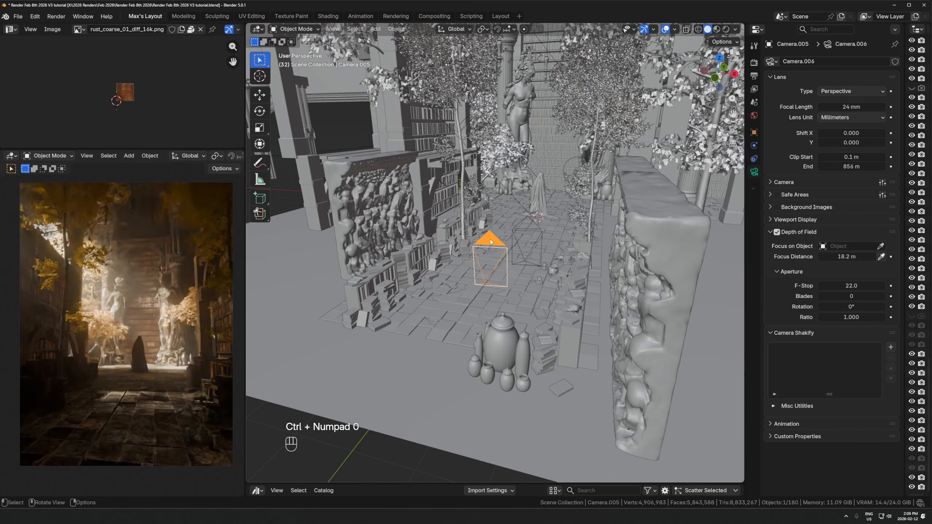
pyautogui.press('g')
pyautogui.hotkey('shift', 'z')
pyautogui.click(509, 243)
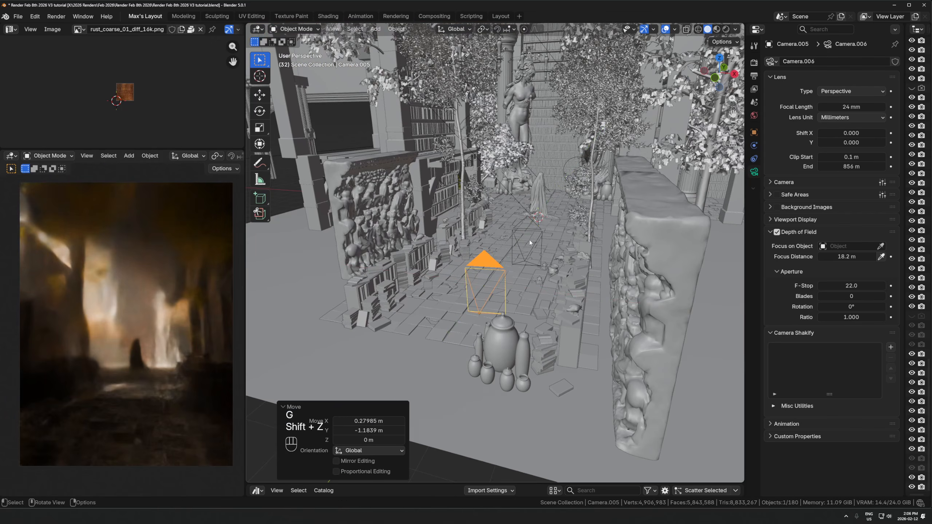
# Set the duplicated camera's focal length to 35 mm and rotate it about -3.37° around the Z axis.
pyautogui.click(850, 107)
pyautogui.write('35')
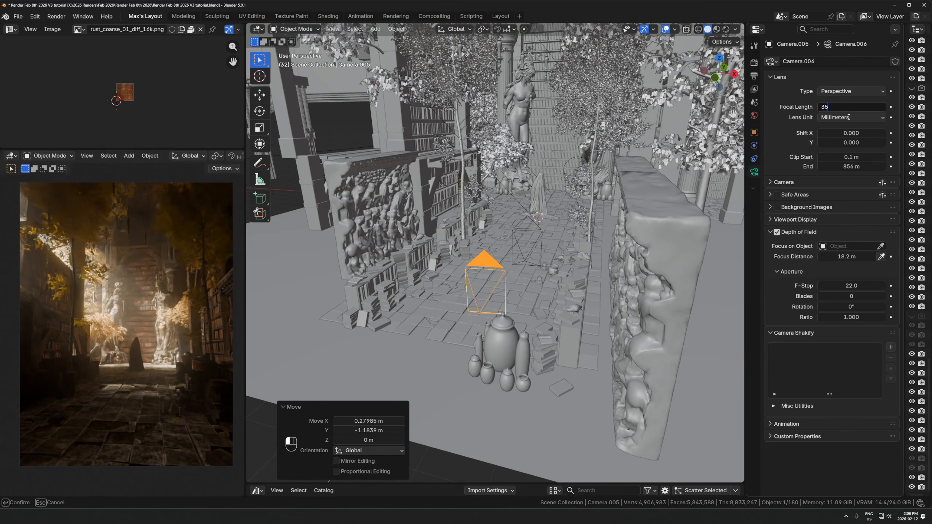
pyautogui.press('Return')
pyautogui.scroll(-2, 521, 145)
pyautogui.press('r')
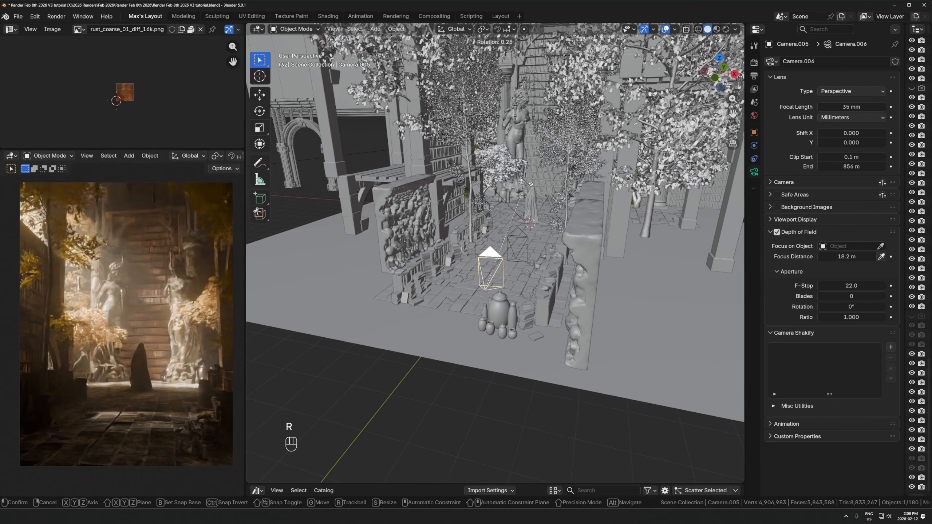
pyautogui.press('z')
pyautogui.click(531, 186)
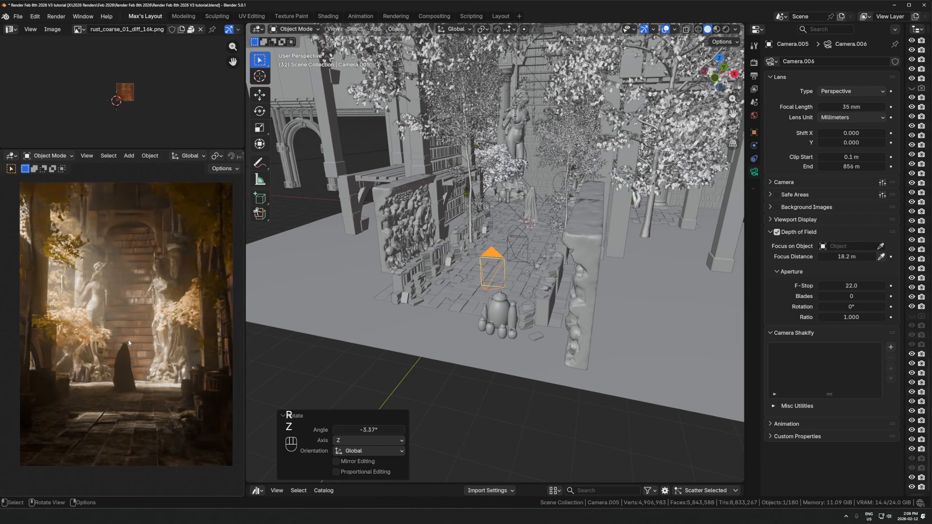
# Move the duplicated camera back about -1.80 m along the Y axis.
pyautogui.scroll(-1, 520, 265)
pyautogui.press('g')
pyautogui.press('y')
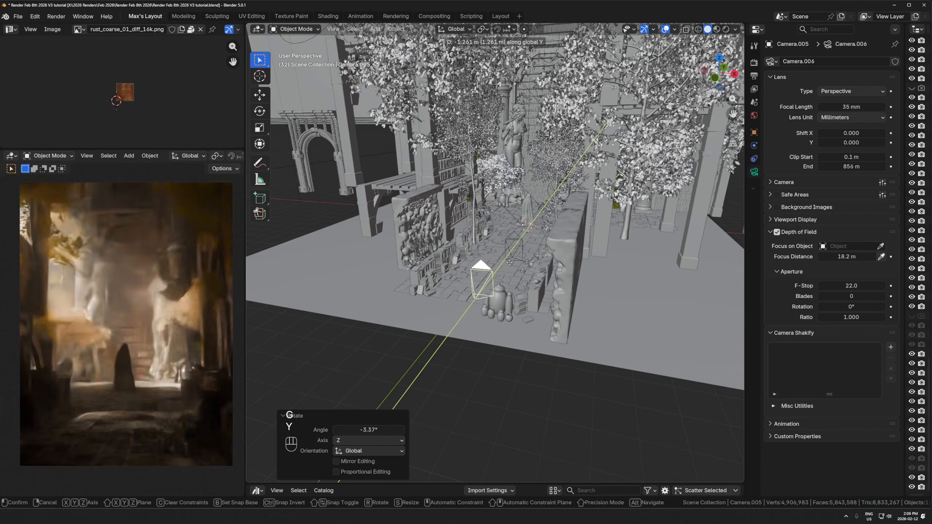
pyautogui.click(597, 246)
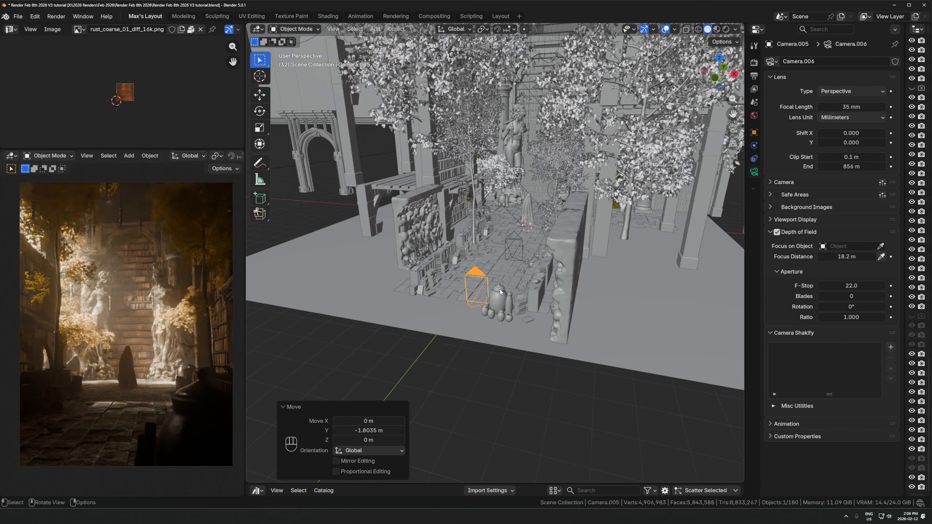
pyautogui.press('g')
pyautogui.press('y')
pyautogui.press('Escape')
# Sample the camera's depth-of-field focus distance from the scene, setting it to 21.4 m.
pyautogui.scroll(3, 506, 294)
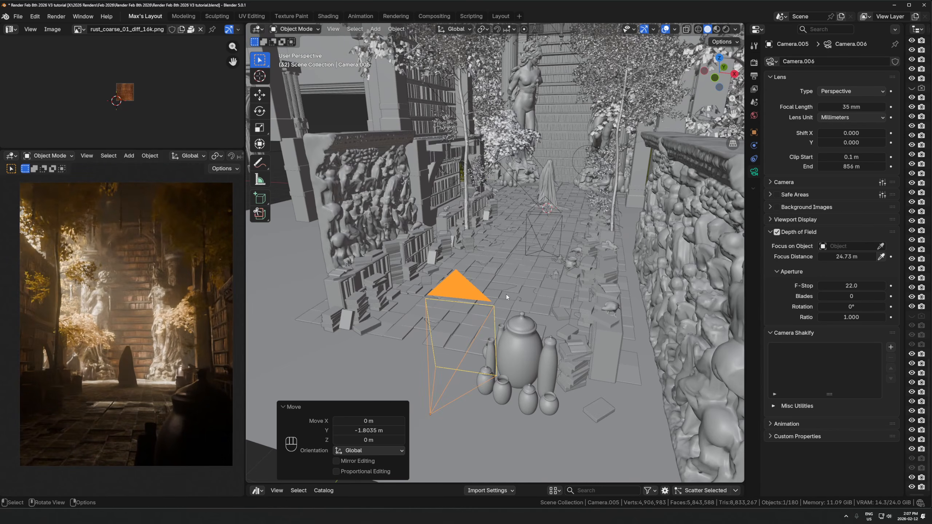
pyautogui.scroll(4, 176, 323)
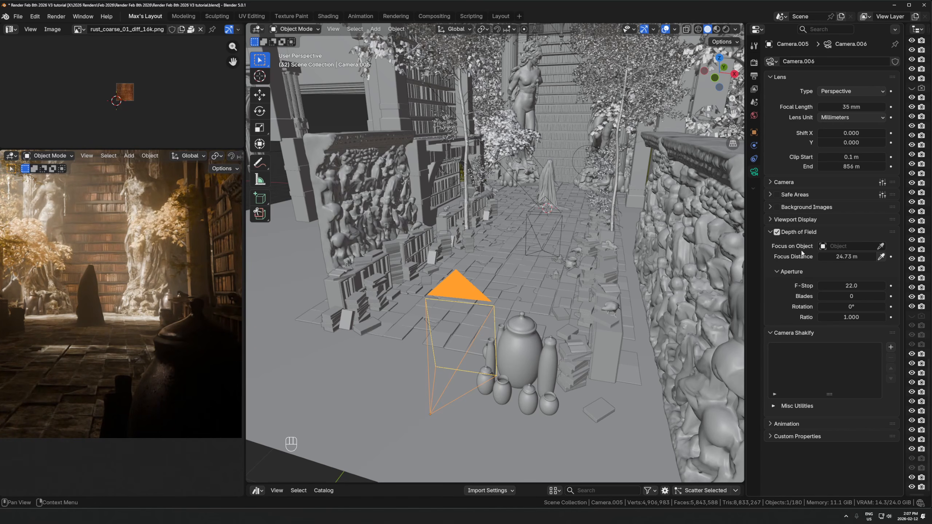
pyautogui.click(881, 257)
pyautogui.click(557, 124)
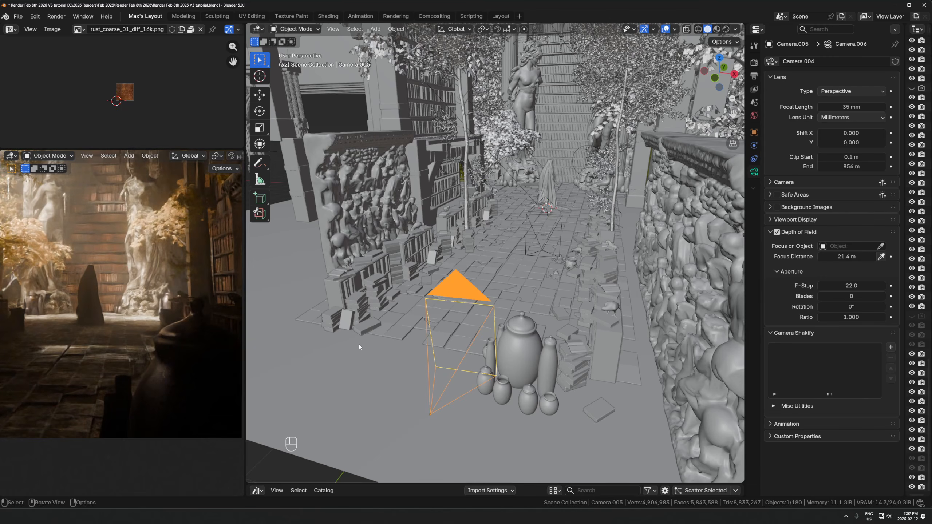
# Set the camera's F-stop to 2.8 and check the foreground pot's blur in the rendered preview.
pyautogui.click(852, 286)
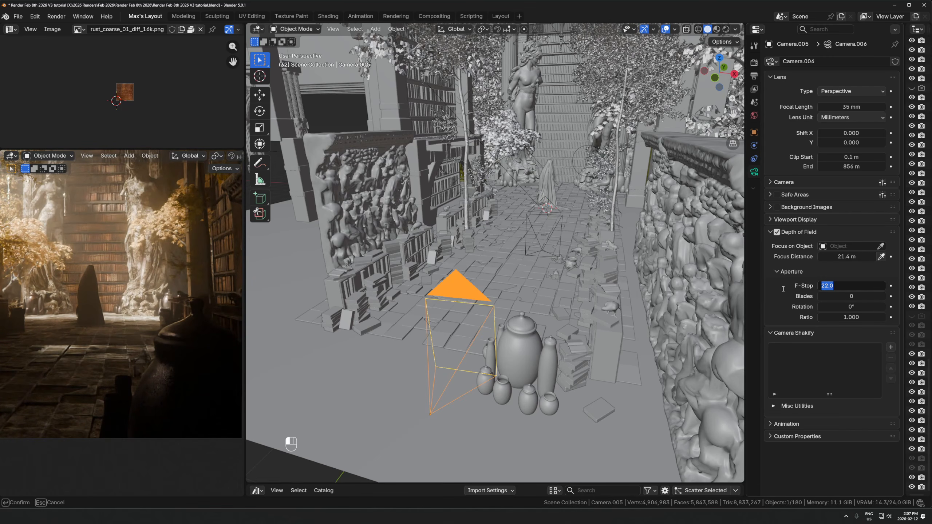
pyautogui.write('2.8')
pyautogui.press('Return')
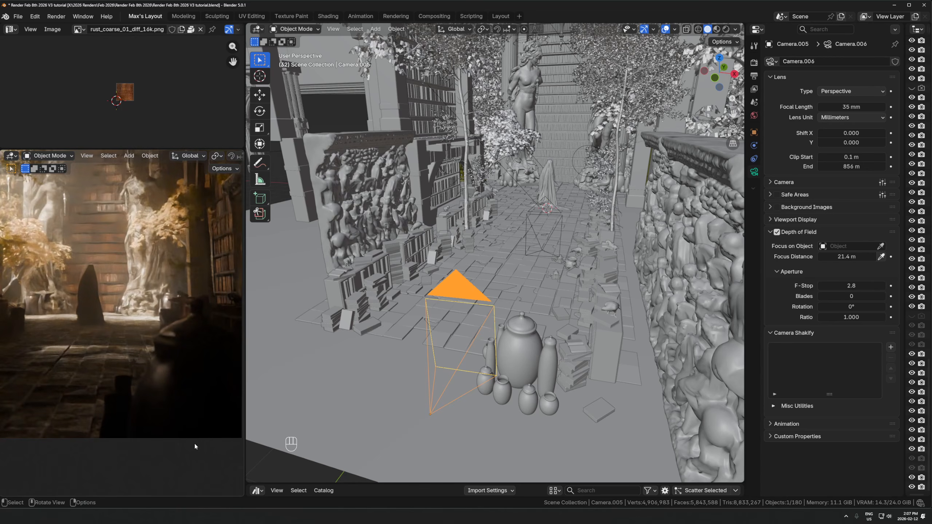
pyautogui.scroll(5, 207, 407)
pyautogui.keyDown('shift'); pyautogui.moveTo(203, 398); pyautogui.dragTo(120, 347, button='middle'); pyautogui.keyUp('shift')
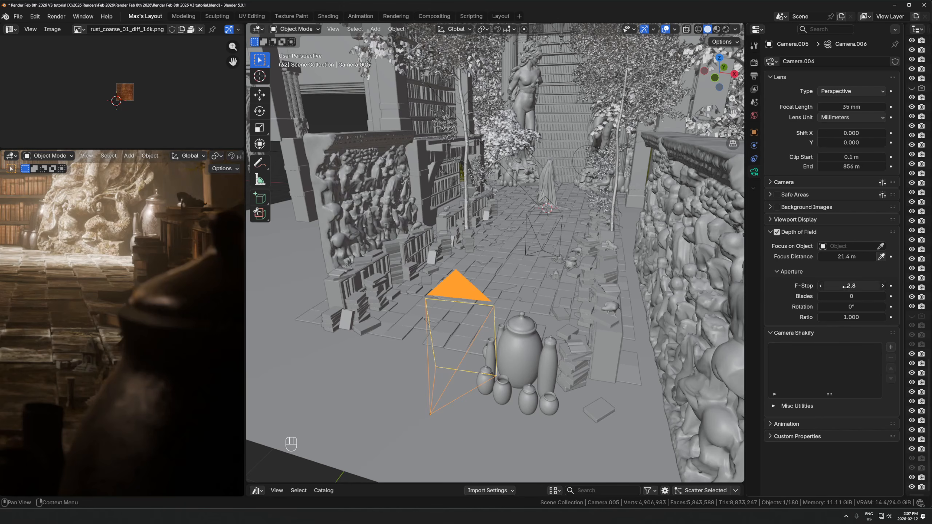
# Try an F-stop of 0.4 against the rendered preview and return it to 2.8.
pyautogui.moveTo(852, 286)
pyautogui.mouseDown()
pyautogui.moveTo(867, 286)
pyautogui.moveTo(833, 286)
pyautogui.mouseUp()
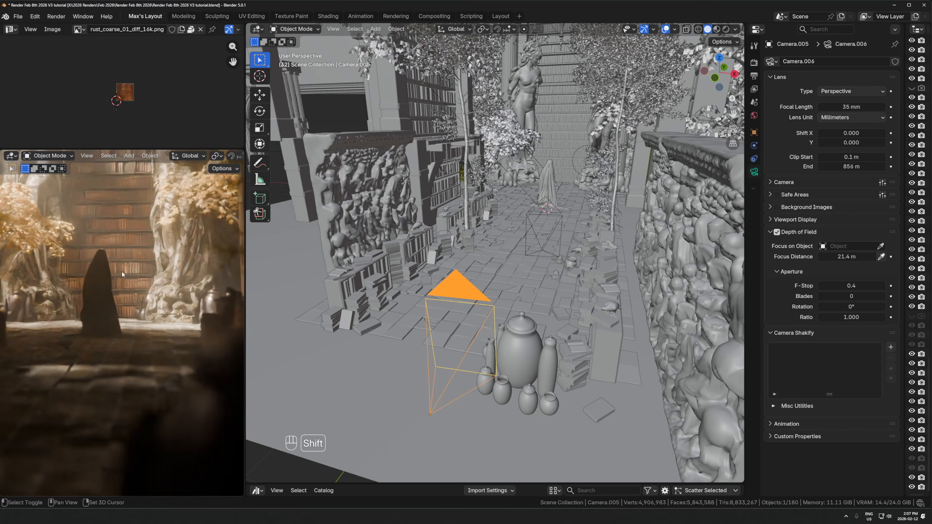
pyautogui.scroll(-2, 154, 303)
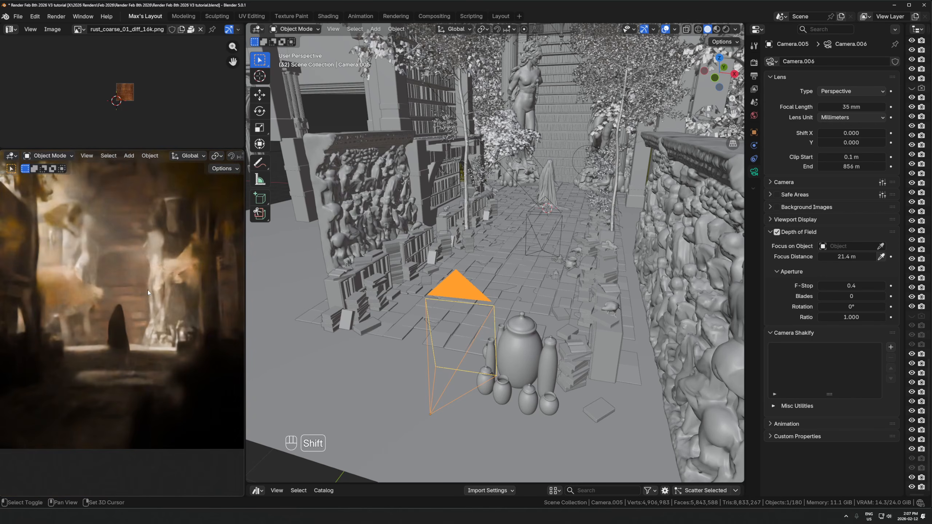
pyautogui.keyDown('shift'); pyautogui.moveTo(147, 290); pyautogui.dragTo(145, 332, button='middle'); pyautogui.keyUp('shift')
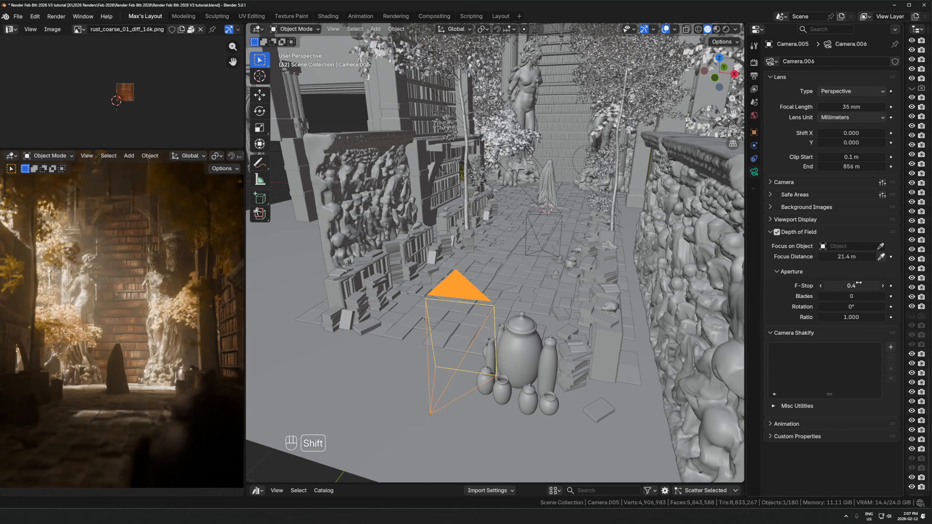
pyautogui.keyDown('shift'); pyautogui.moveTo(853, 286); pyautogui.dragTo(848, 286); pyautogui.keyUp('shift')
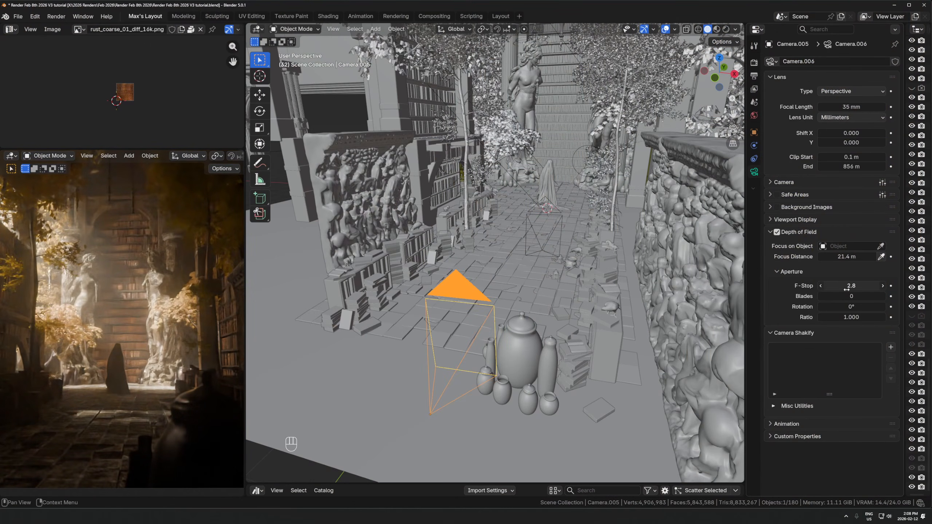
# Try an F-stop of 1.8 and undo that change.
pyautogui.click(844, 287)
pyautogui.write('1.8')
pyautogui.press('Return')
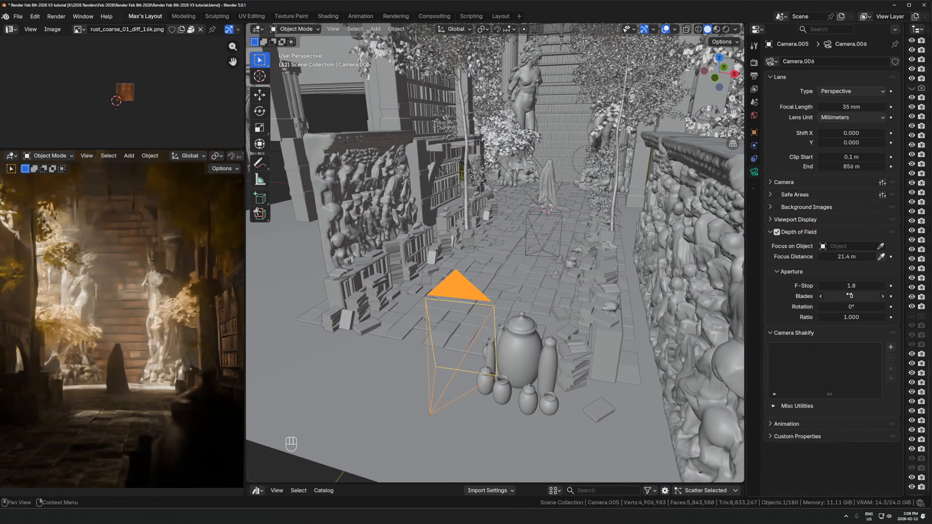
pyautogui.hotkey('ctrl', 'z')
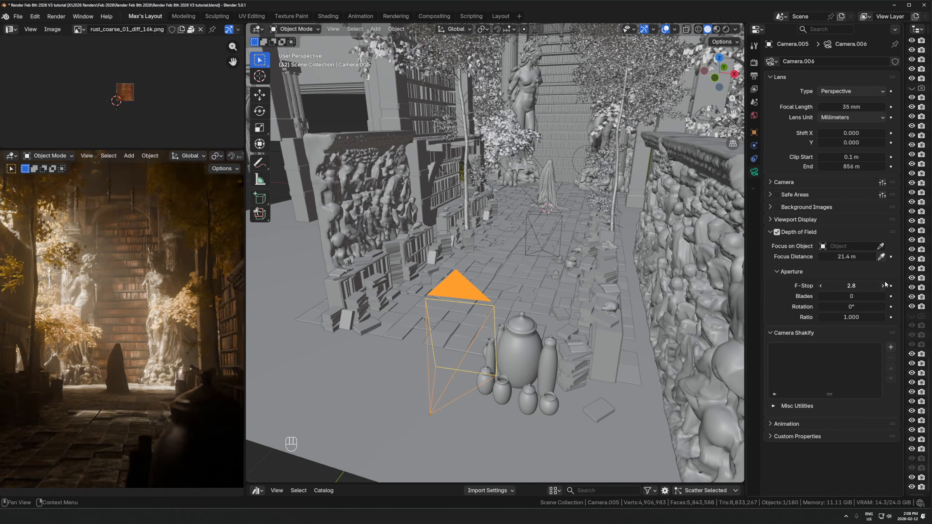
# Examine the pot cluster in the foreground of the rendered preview, close up and in the full frame.
pyautogui.scroll(3, 153, 340)
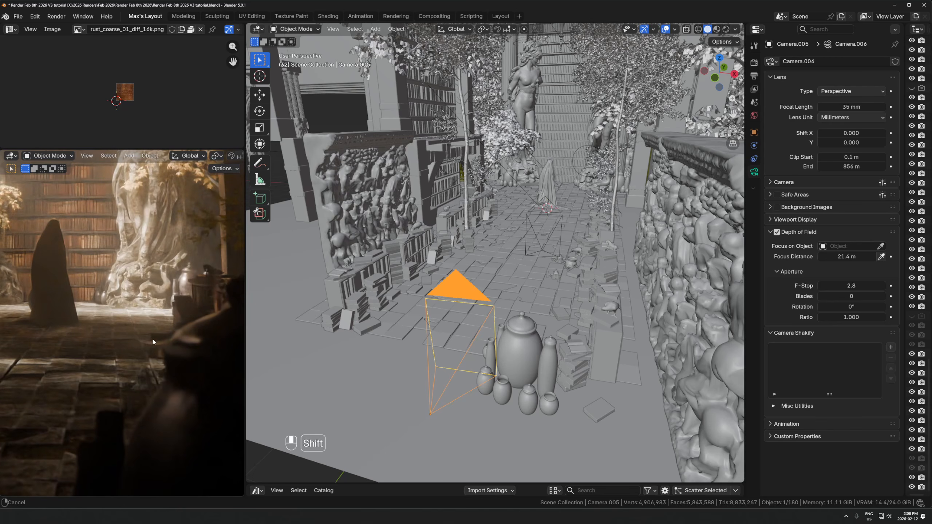
pyautogui.moveTo(153, 340)
pyautogui.keyDown('shift'); pyautogui.mouseDown(button='middle')
pyautogui.moveTo(189, 408)
pyautogui.moveTo(150, 349)
pyautogui.mouseUp(button='middle'); pyautogui.keyUp('shift')
pyautogui.scroll(1, 147, 301)
pyautogui.scroll(-5, 158, 351)
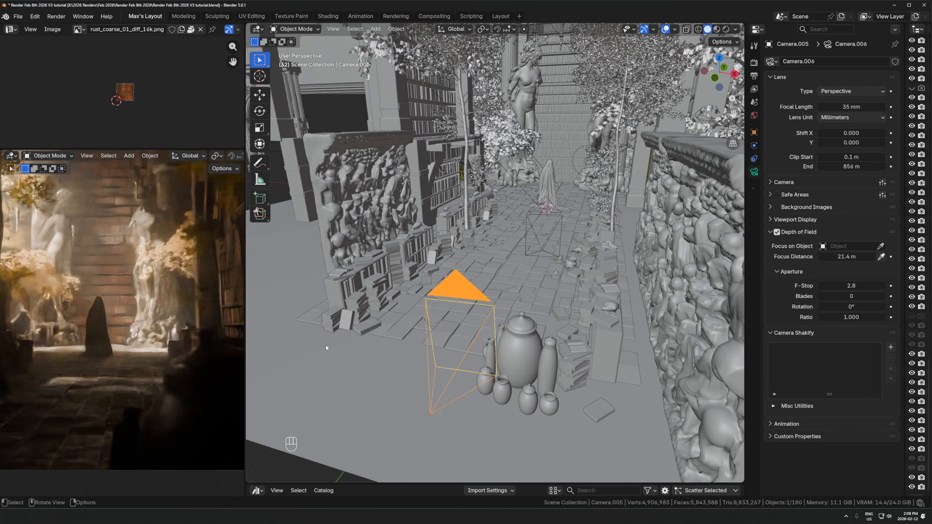
pyautogui.click(509, 334)
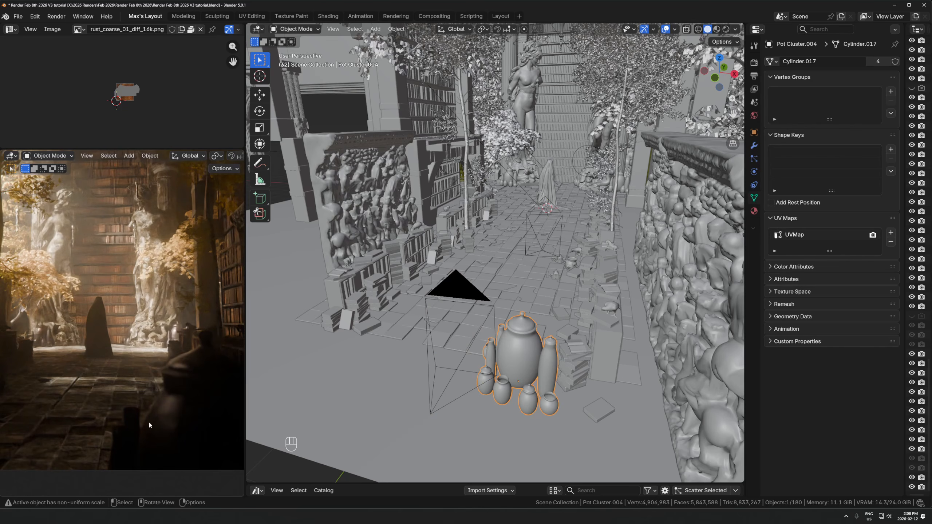
pyautogui.press('KP_0')
pyautogui.press('KP_0')
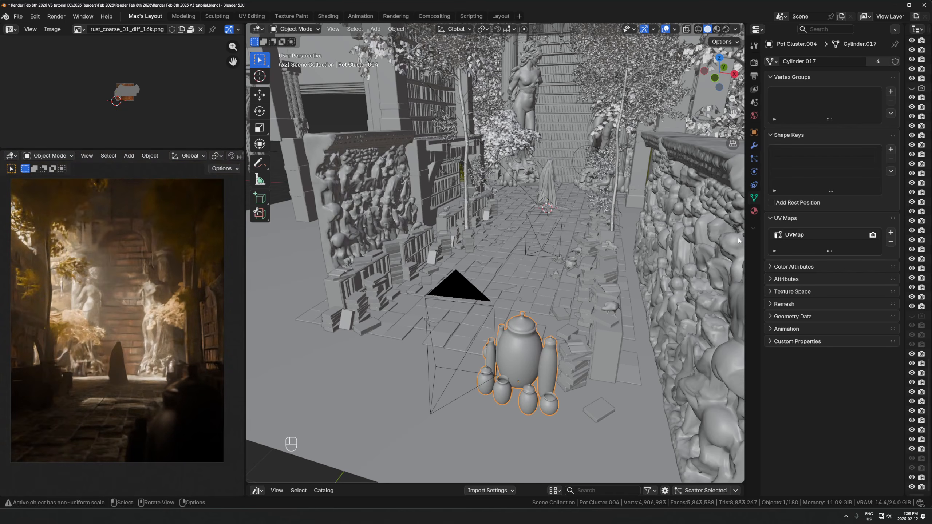
# Turn off depth of field on the duplicated camera and move it about -3.61 m along the Y axis.
pyautogui.click(439, 292)
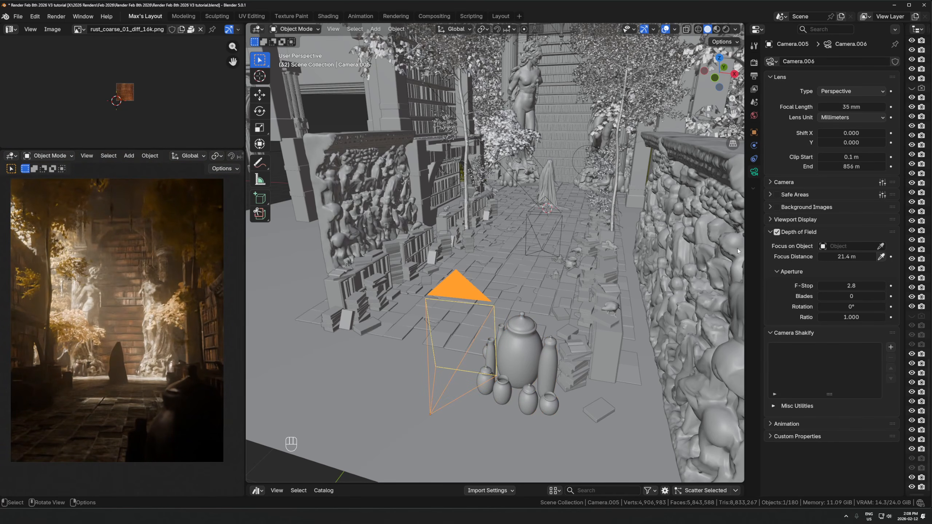
pyautogui.scroll(-10, 561, 309)
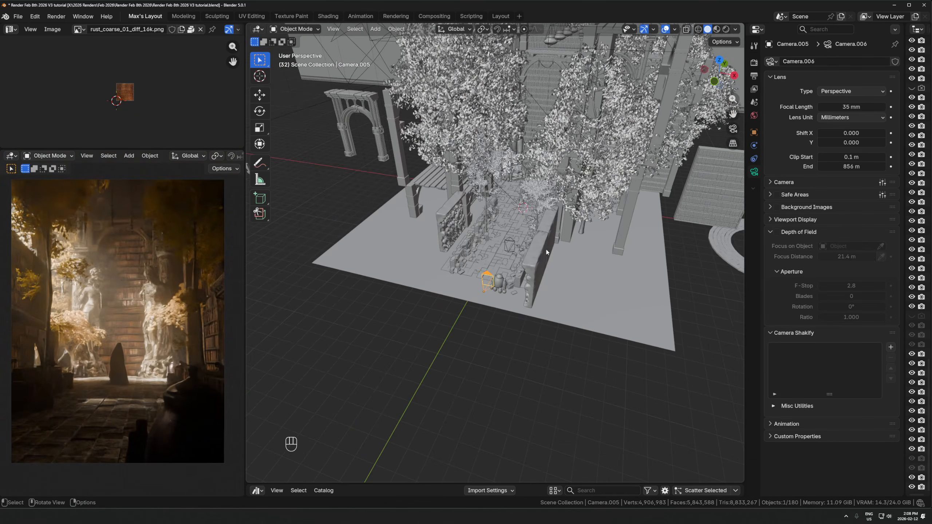
pyautogui.press('g')
pyautogui.press('y')
pyautogui.click(513, 290)
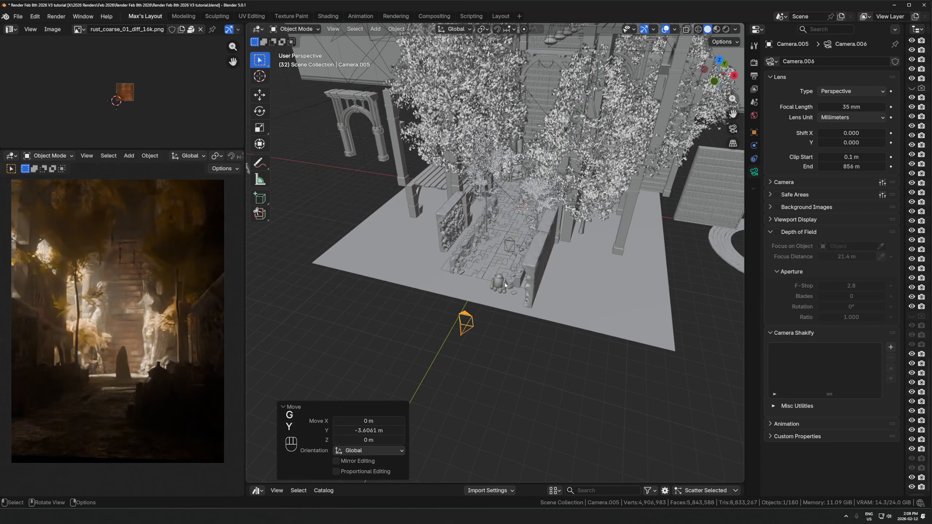
# Set the duplicated camera's focal length to 50 mm and adjust its position along the Y axis.
pyautogui.click(849, 107)
pyautogui.write('50')
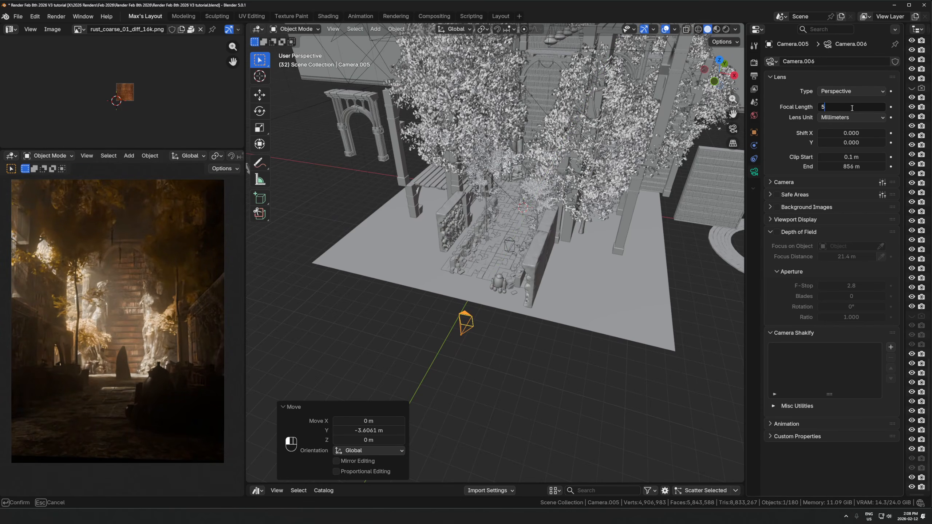
pyautogui.press('Return')
pyautogui.press('g')
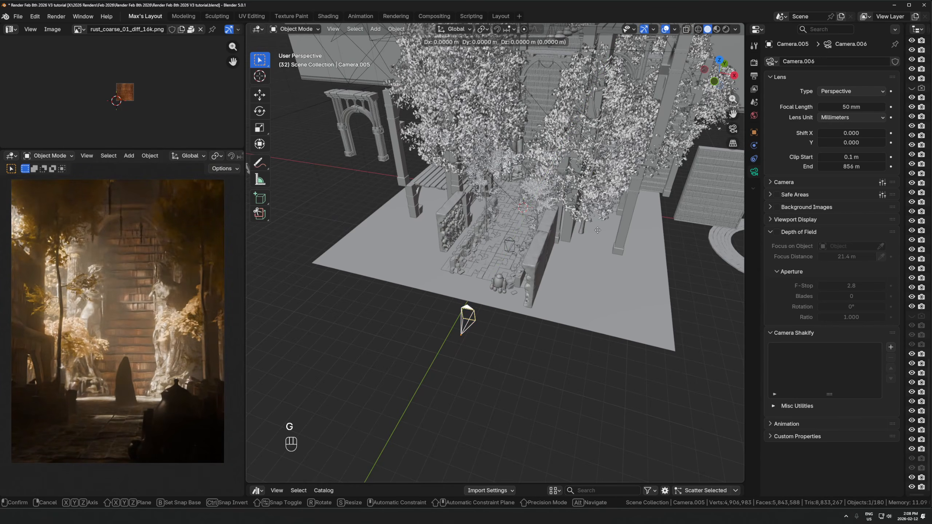
pyautogui.press('y')
pyautogui.click(486, 308)
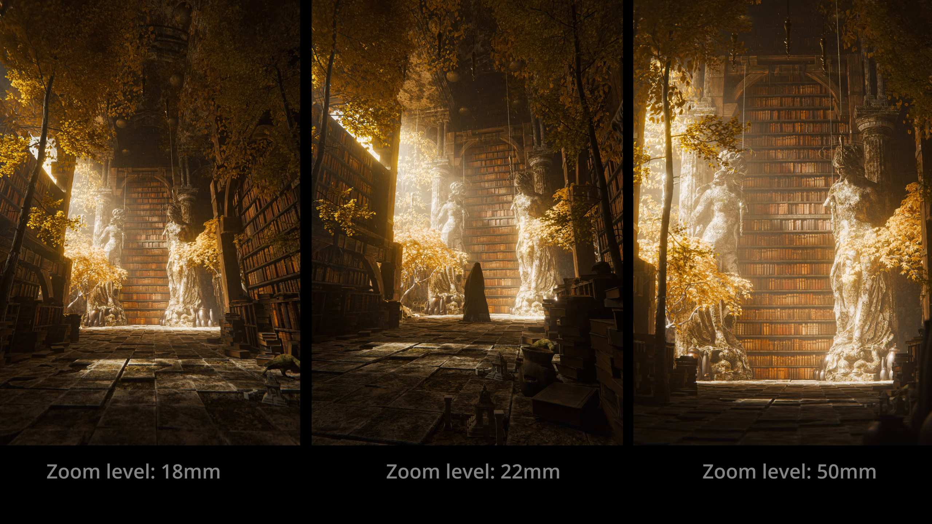
# Make the original 24 mm camera the active scene camera.
pyautogui.press('ctrl+KP_0')
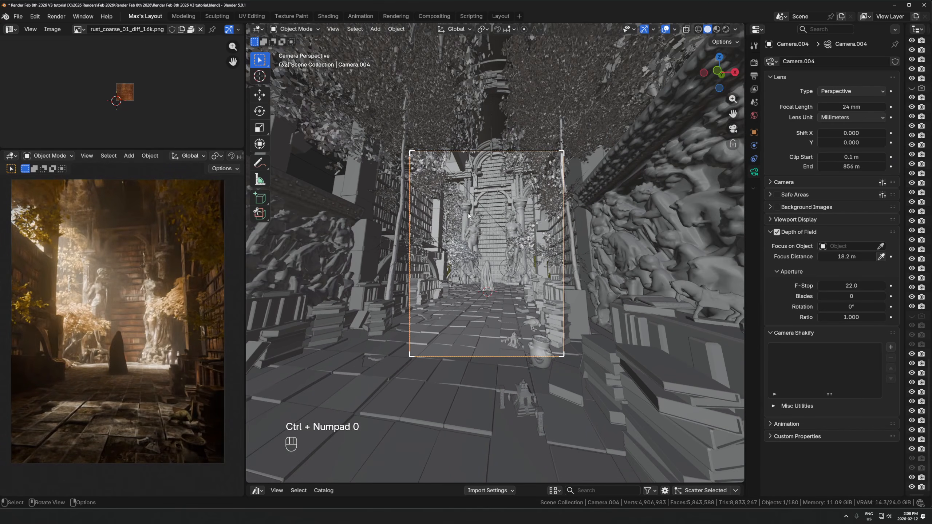
# Make the 50 mm duplicate the active scene camera for comparison, and switch back to the original 24 mm camera.
pyautogui.moveTo(434, 242); pyautogui.dragTo(437, 319, button='middle')
pyautogui.scroll(-5, 463, 255)
pyautogui.scroll(-5, 437, 319)
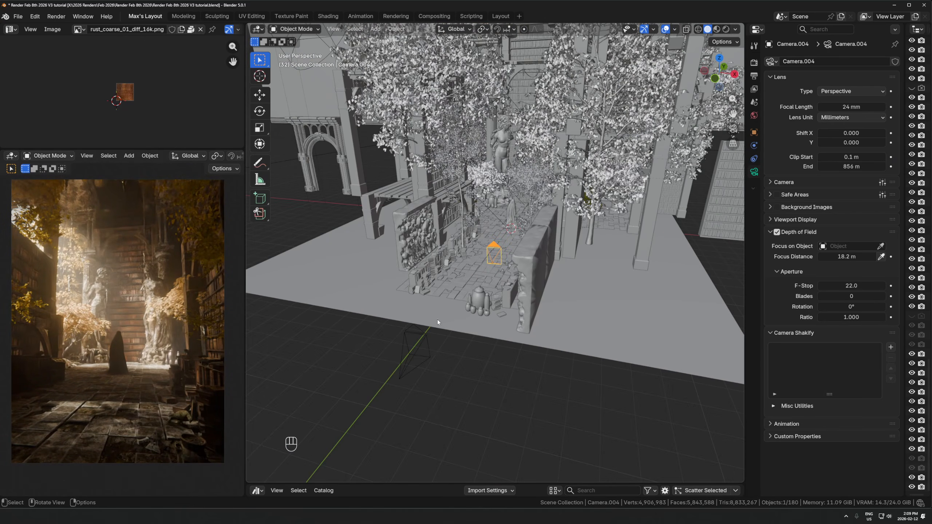
pyautogui.click(412, 344)
pyautogui.click(423, 344)
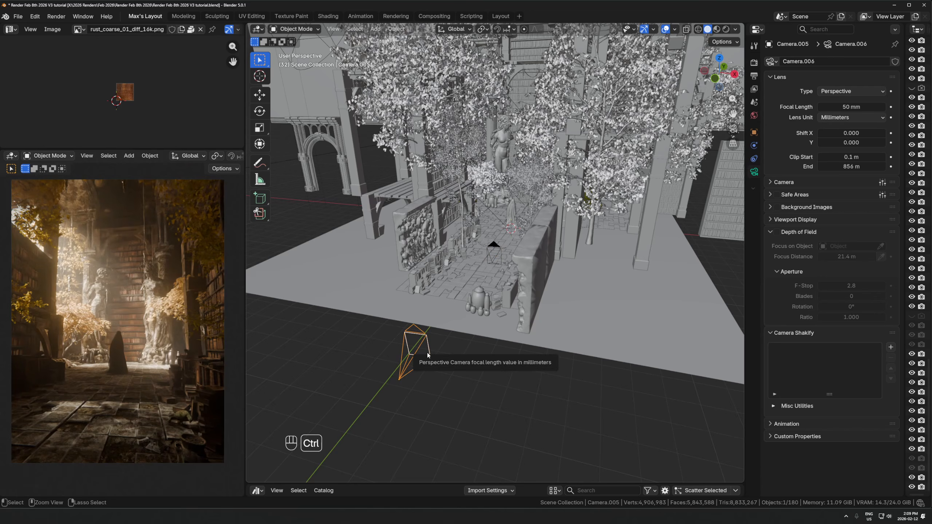
pyautogui.press('ctrl+KP_0')
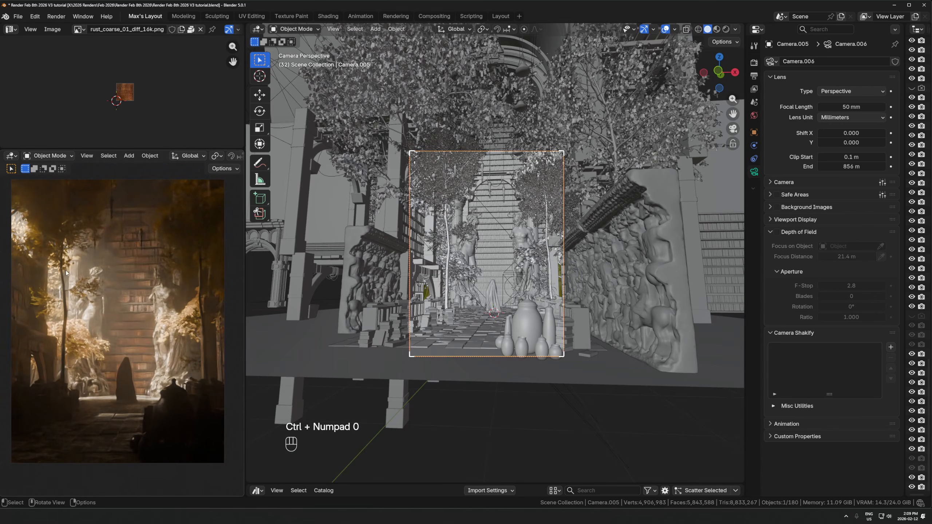
pyautogui.click(513, 283)
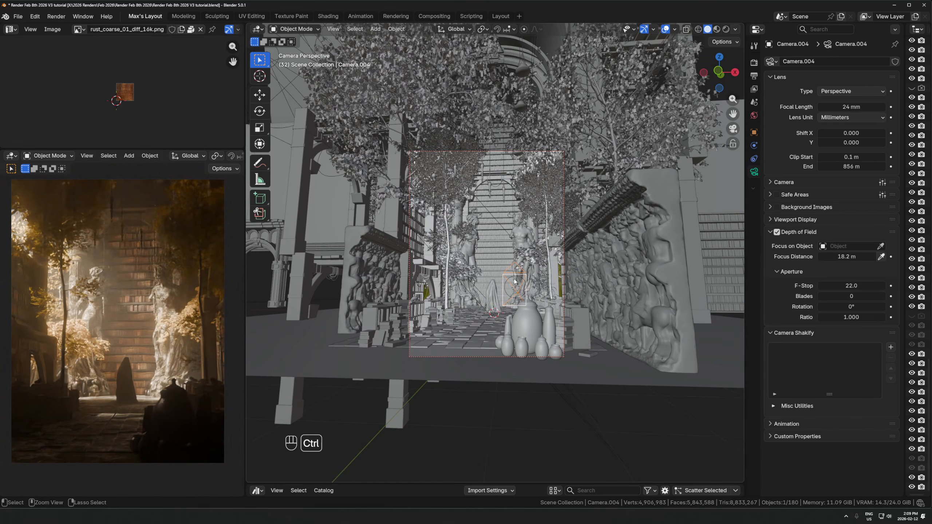
pyautogui.press('ctrl+KP_0')
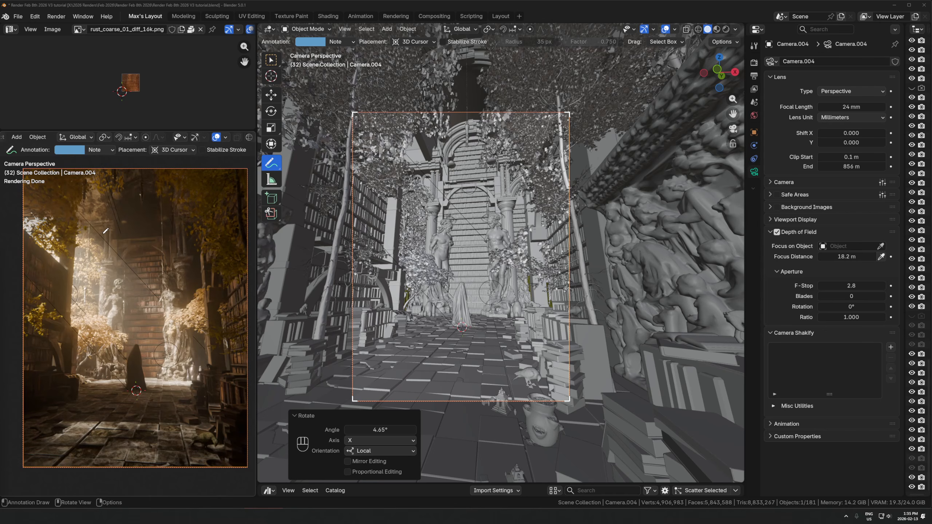
# Annotate the rendered preview with a frame around the lit statues and scribbles above, below and beside that frame.
pyautogui.moveTo(103, 234)
pyautogui.mouseDown()
pyautogui.moveTo(162, 235)
pyautogui.moveTo(191, 293)
pyautogui.moveTo(187, 347)
pyautogui.moveTo(134, 382)
pyautogui.moveTo(99, 374)
pyautogui.moveTo(89, 236)
pyautogui.mouseUp()
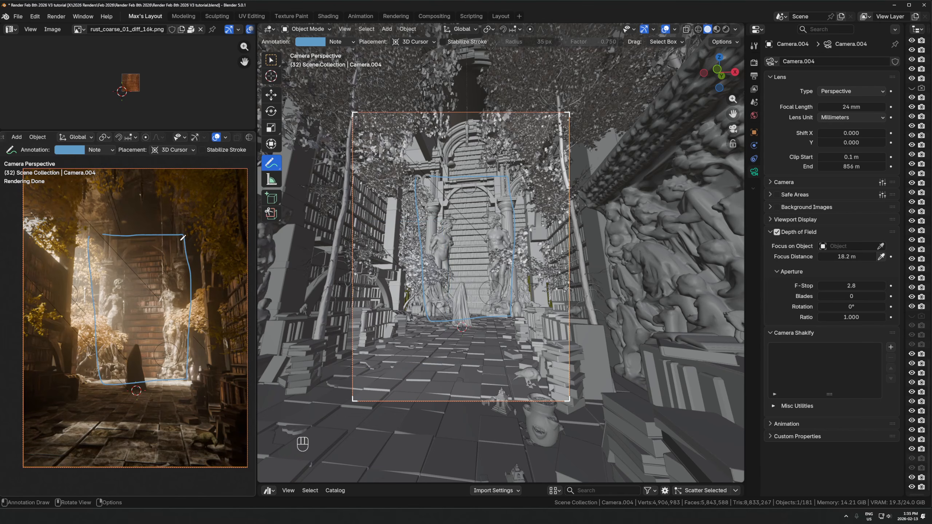
pyautogui.moveTo(156, 231)
pyautogui.mouseDown()
pyautogui.moveTo(106, 233)
pyautogui.moveTo(169, 201)
pyautogui.moveTo(117, 180)
pyautogui.moveTo(143, 173)
pyautogui.mouseUp()
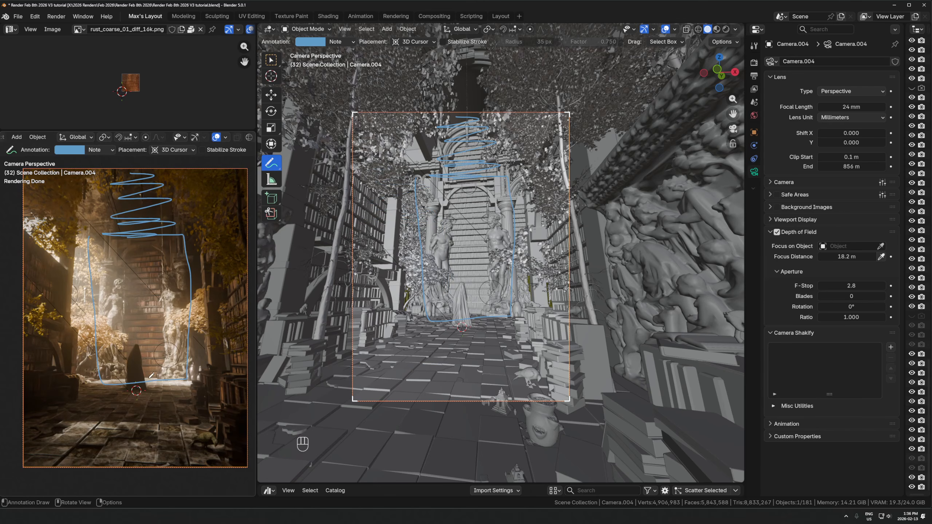
pyautogui.moveTo(158, 379)
pyautogui.mouseDown()
pyautogui.moveTo(106, 394)
pyautogui.moveTo(167, 410)
pyautogui.moveTo(171, 425)
pyautogui.mouseUp()
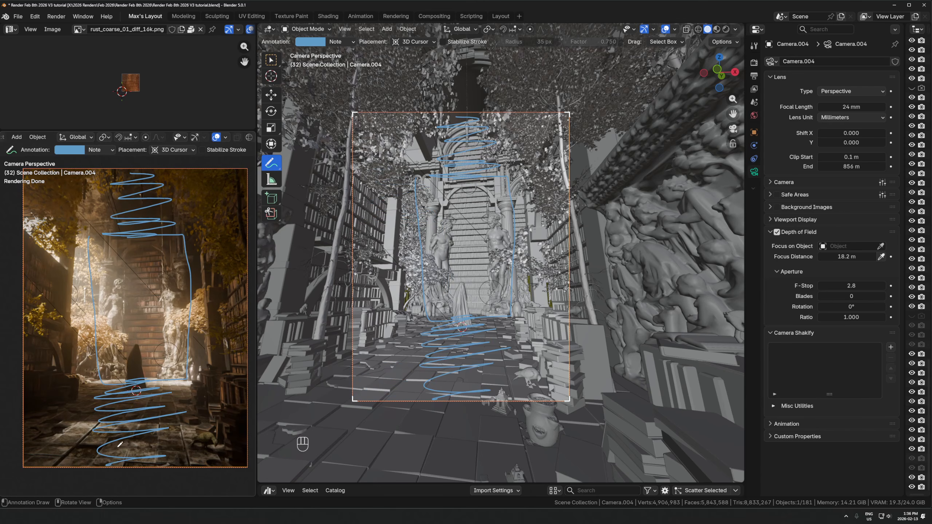
pyautogui.moveTo(90, 279)
pyautogui.mouseDown()
pyautogui.moveTo(99, 320)
pyautogui.moveTo(42, 324)
pyautogui.mouseUp()
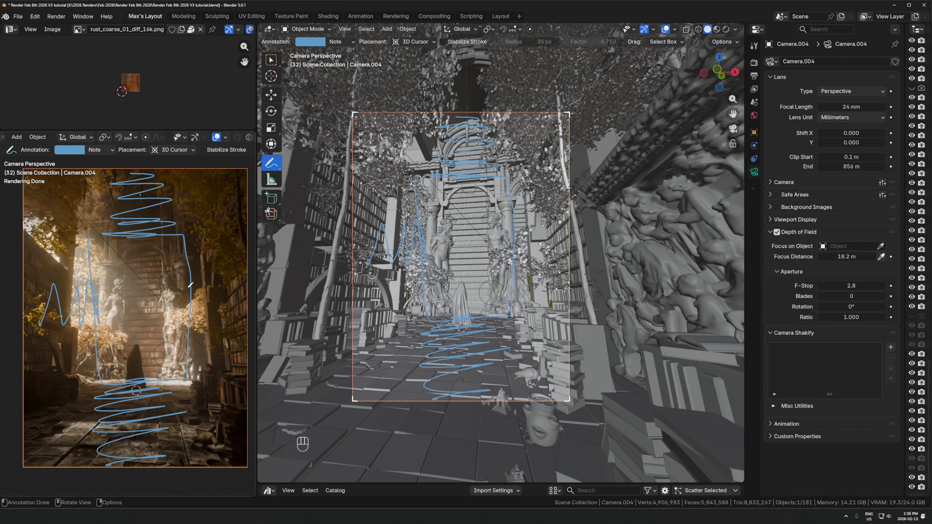
# Undo the four annotation strokes on the preview and return to the Select Box tool.
pyautogui.hotkey('ctrl', 'z')
pyautogui.hotkey('ctrl', 'z')
pyautogui.hotkey('ctrl', 'z')
pyautogui.hotkey('ctrl', 'z')
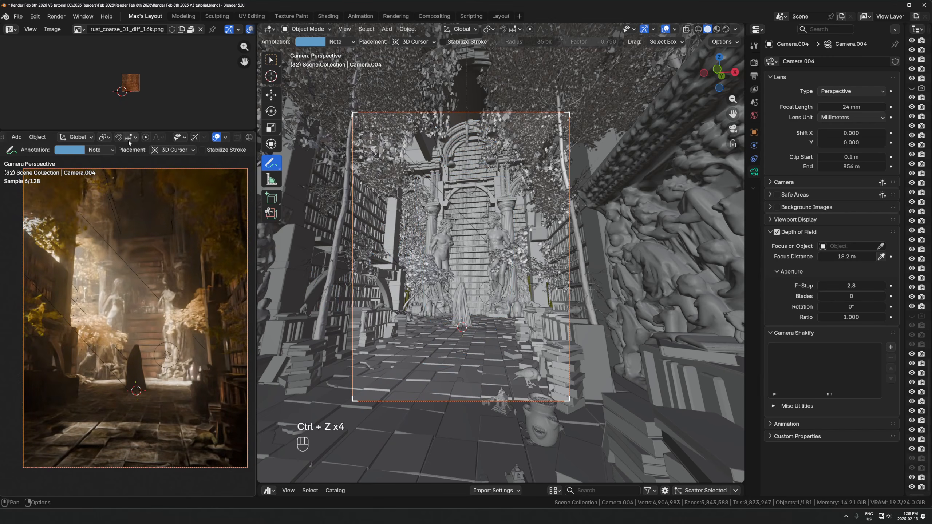
pyautogui.click(270, 60)
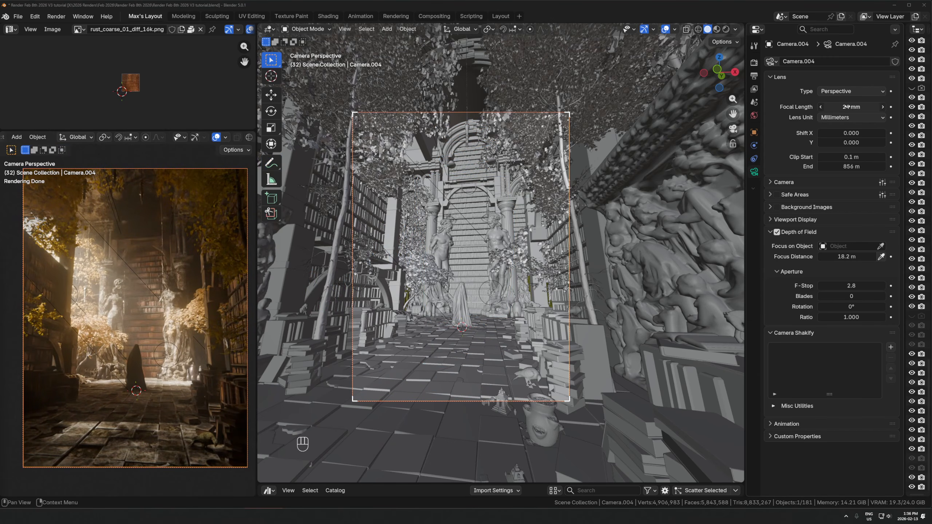
# Set the camera's focal length to 31 mm and tilt it up about 9.29° around its local X axis.
pyautogui.moveTo(843, 107); pyautogui.dragTo(859, 106)
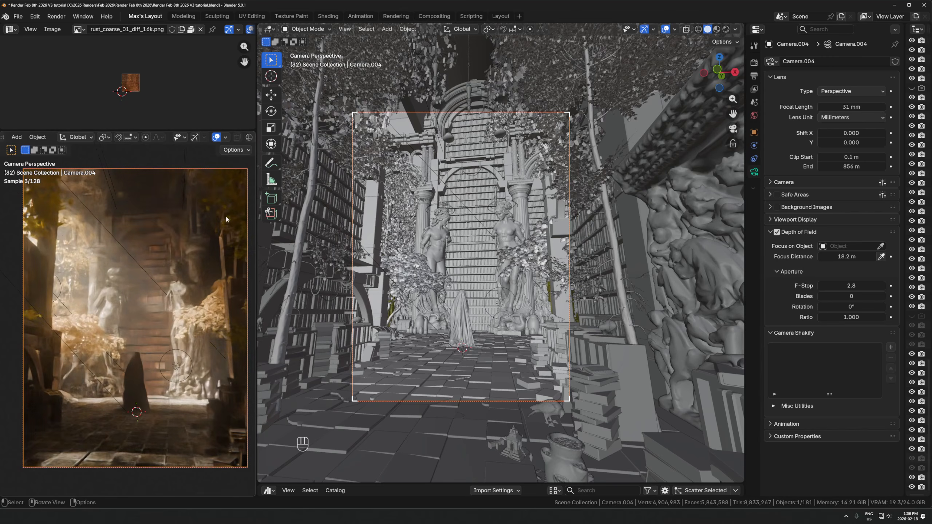
pyautogui.press('r')
pyautogui.press('x')
pyautogui.press('x')
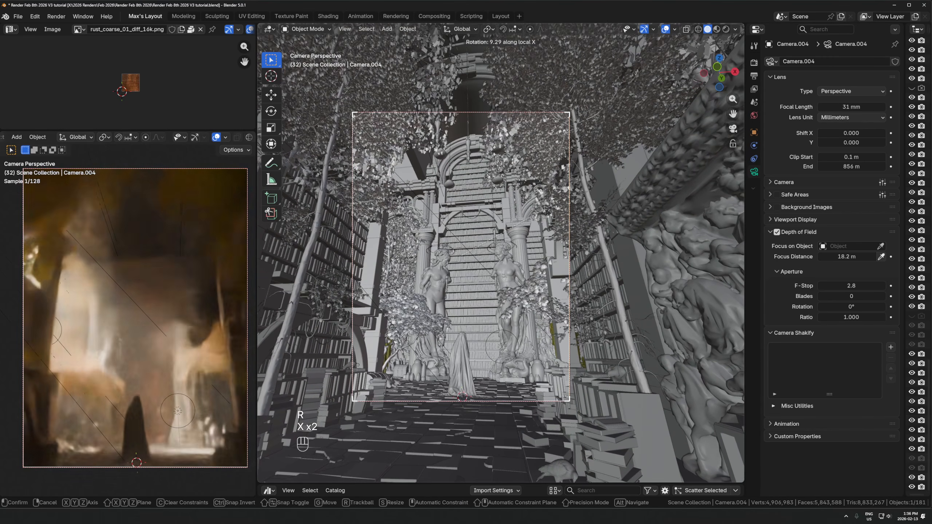
pyautogui.click(556, 203)
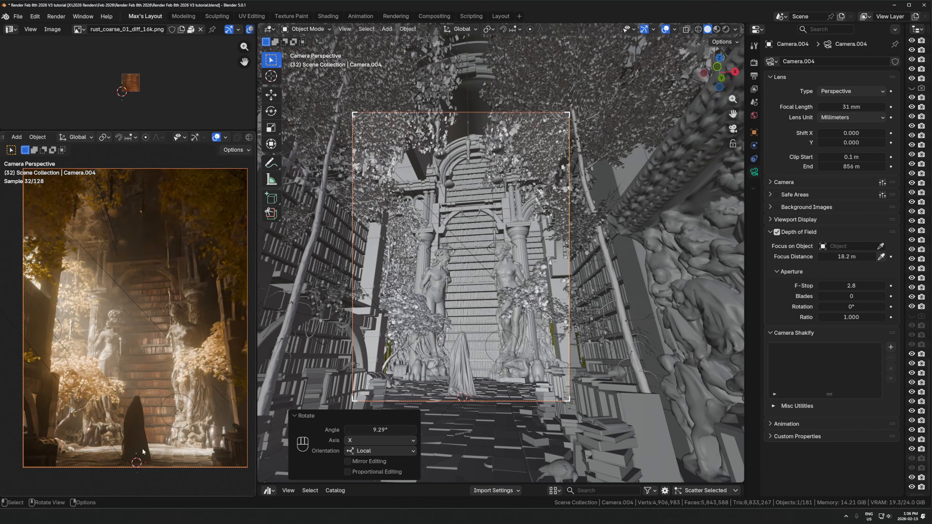
# Tilt the camera down about -18.5° around its local X axis to bring more floor into frame.
pyautogui.scroll(-1, 499, 253)
pyautogui.press('r')
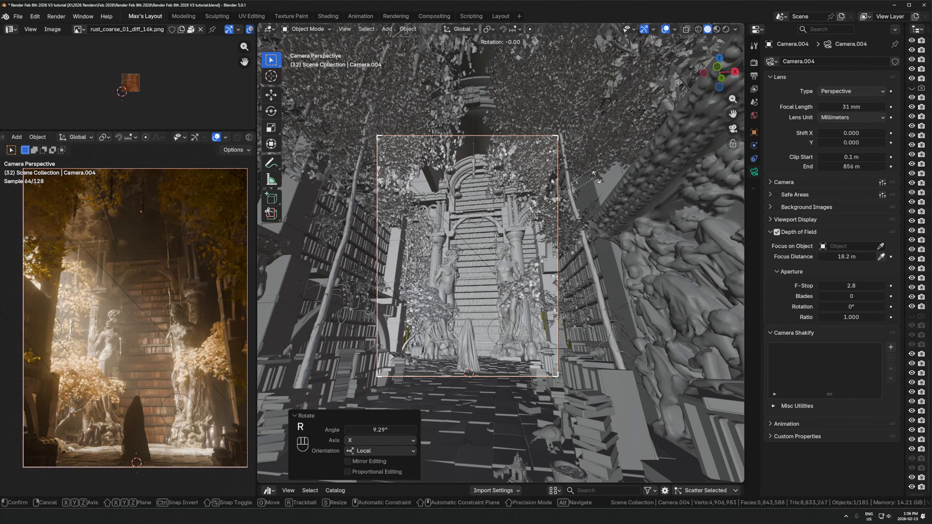
pyautogui.press('x')
pyautogui.press('x')
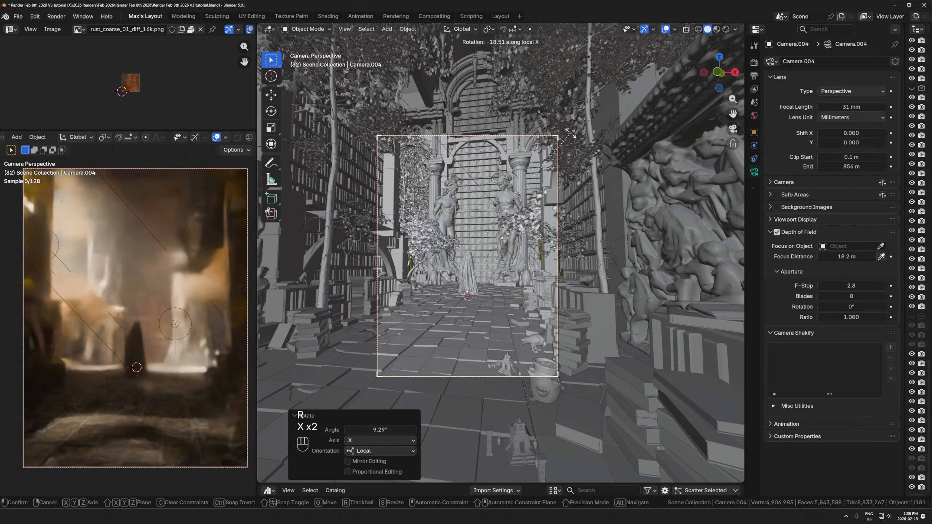
pyautogui.click(116, 374)
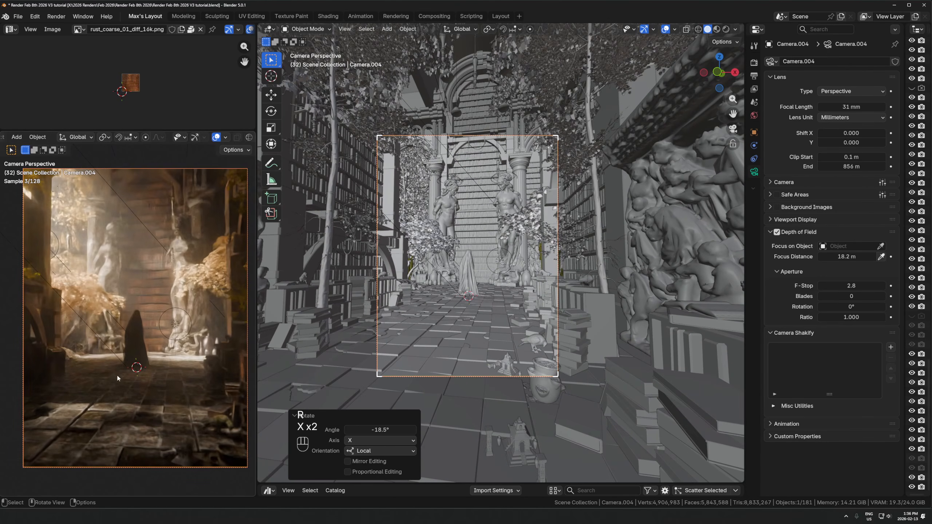
# Hide the 3D viewport's toolbar and rotate the camera about -3.85° around its local X axis.
pyautogui.press('t')
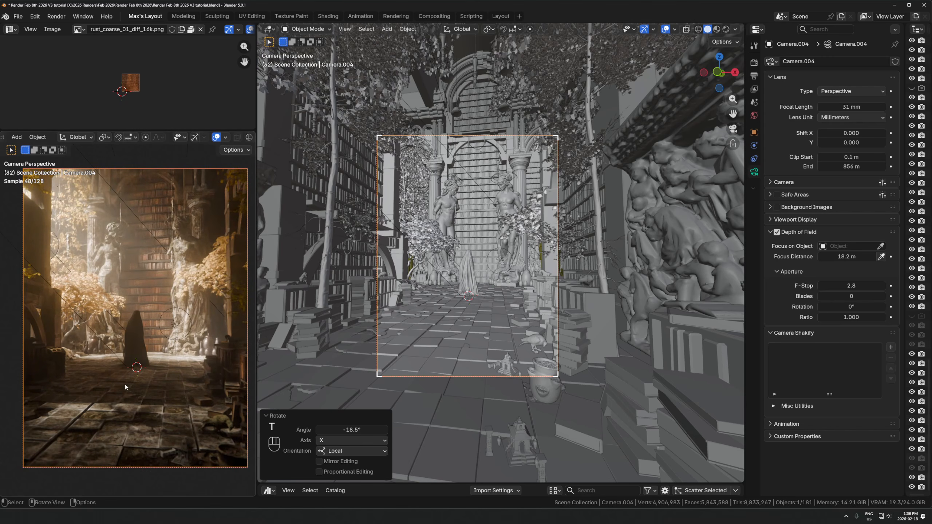
pyautogui.press('r')
pyautogui.press('x')
pyautogui.press('x')
pyautogui.click(600, 156)
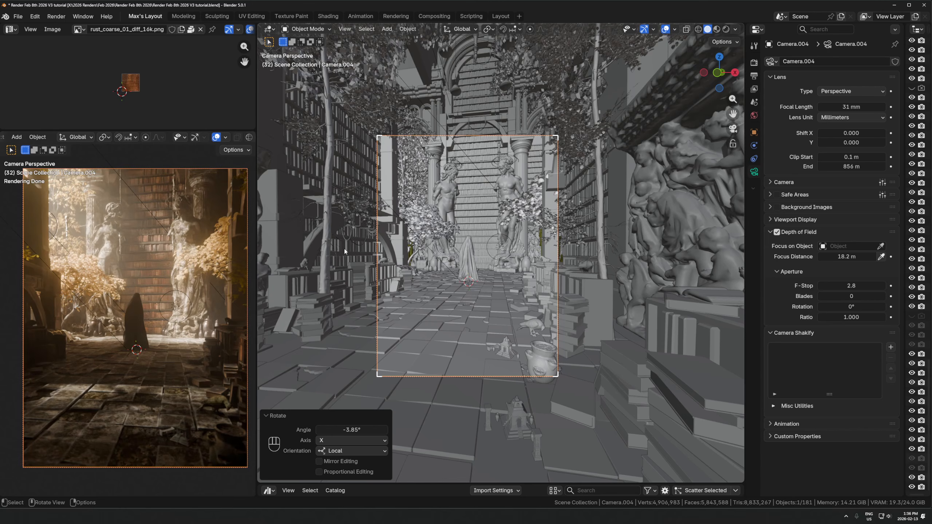
# Tilt the camera back up about 11.27° around its local X axis.
pyautogui.press('r')
pyautogui.press('x')
pyautogui.press('x')
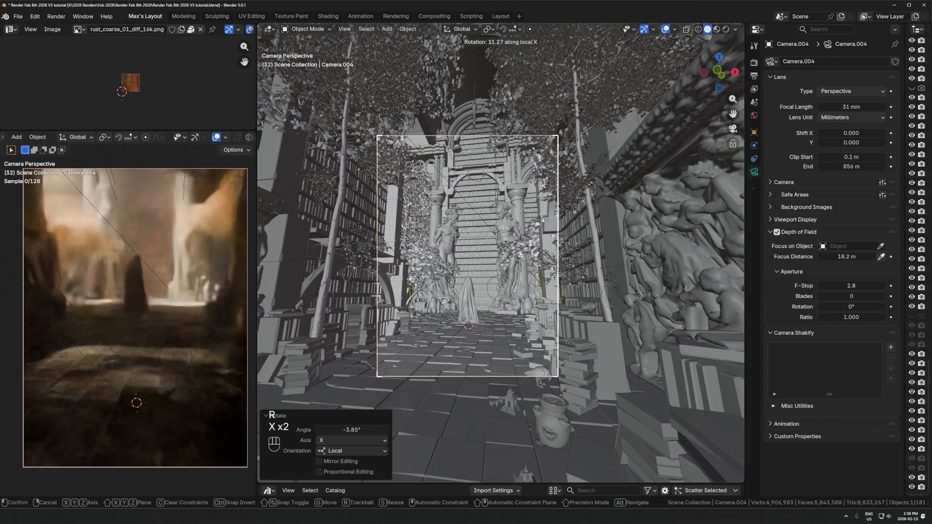
# Duplicate the original 24 mm camera upward along the Z axis and make the copy the active scene camera.
pyautogui.press('KP_Decimal')
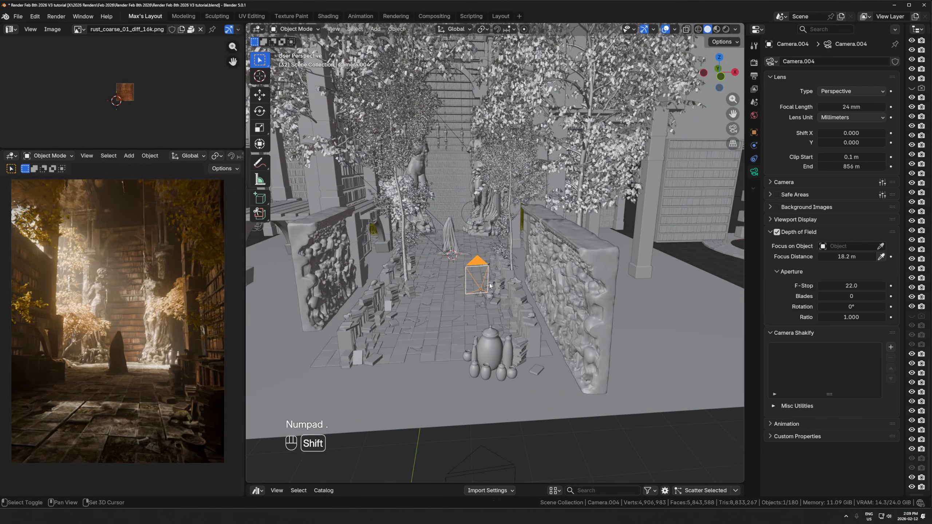
pyautogui.hotkey('shift', 'd')
pyautogui.press('z')
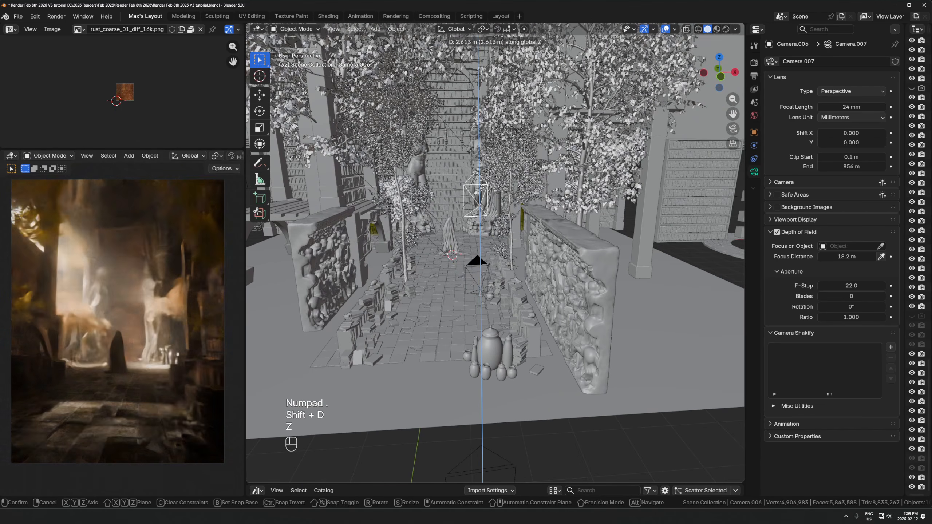
pyautogui.click(478, 158)
pyautogui.press('ctrl+KP_0')
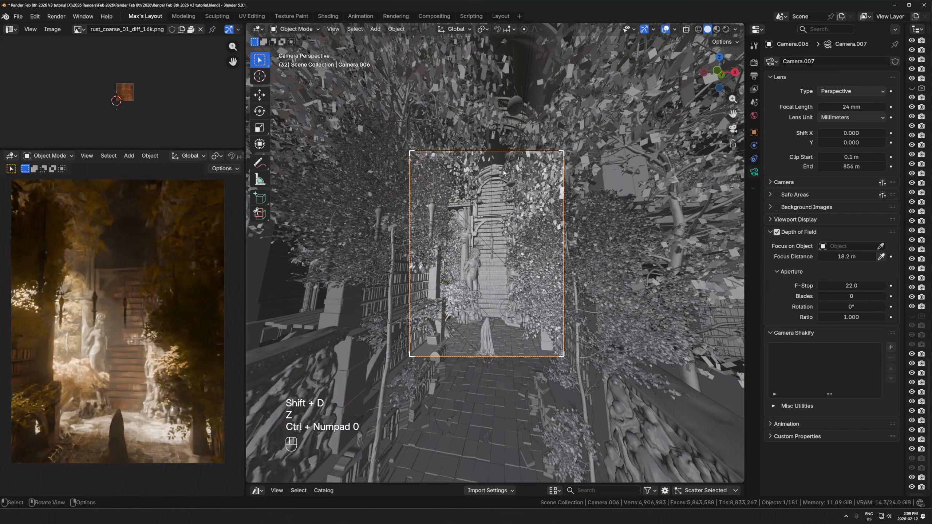
# Tilt the raised camera down about -20.64° around its local X axis.
pyautogui.press('r')
pyautogui.press('Escape')
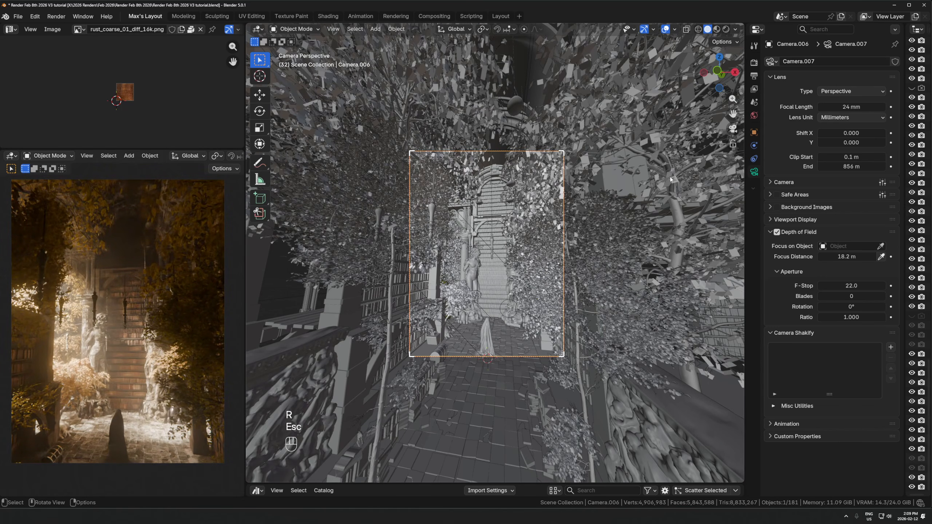
pyautogui.press('r')
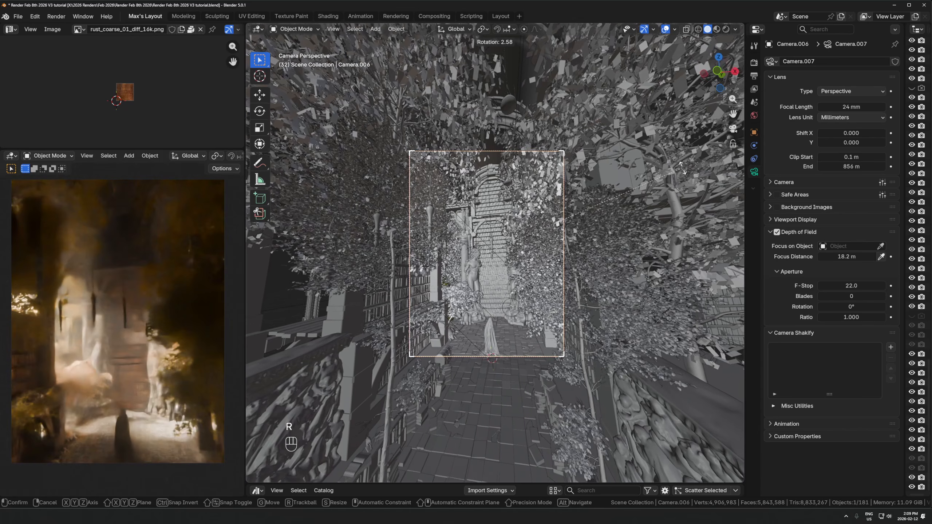
pyautogui.press('x')
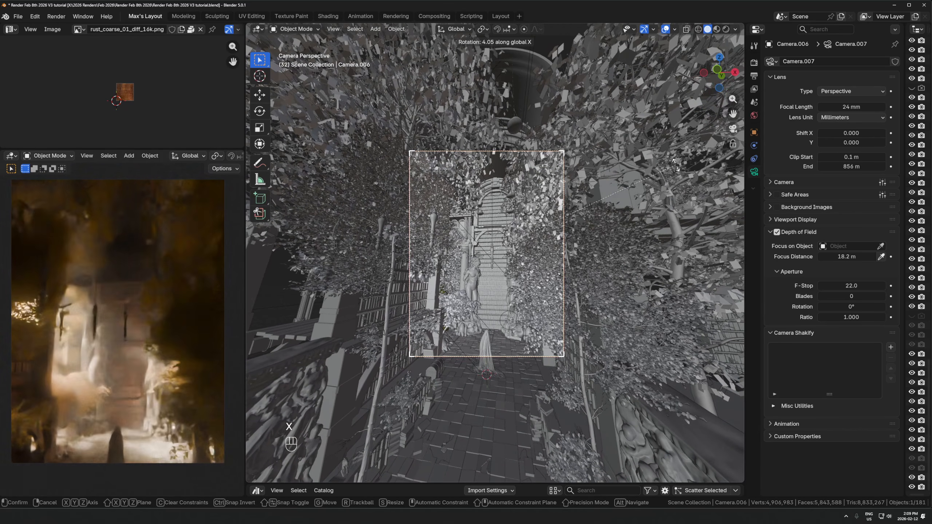
pyautogui.press('x')
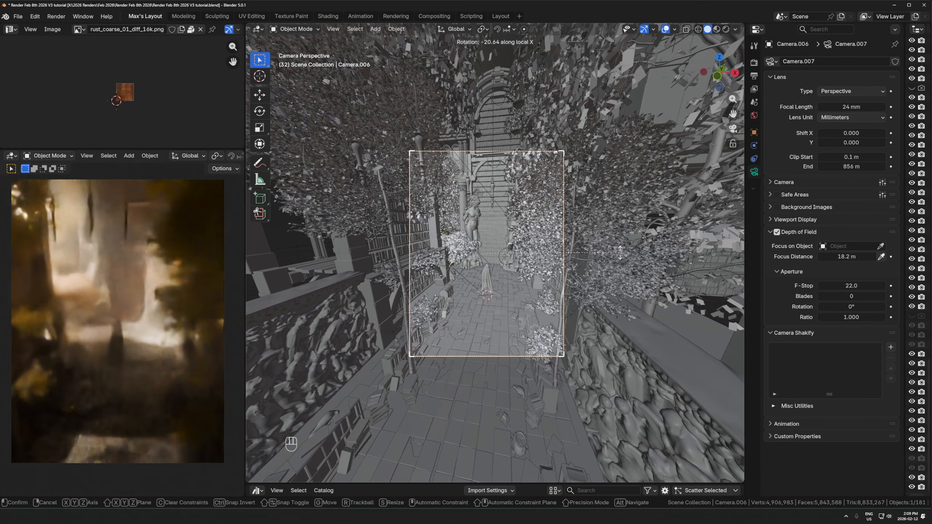
pyautogui.click(620, 252)
# Move the raised camera about -1.71 m along the Y axis and shift it freely to reframe the aisle.
pyautogui.press('g')
pyautogui.press('y')
pyautogui.click(628, 239)
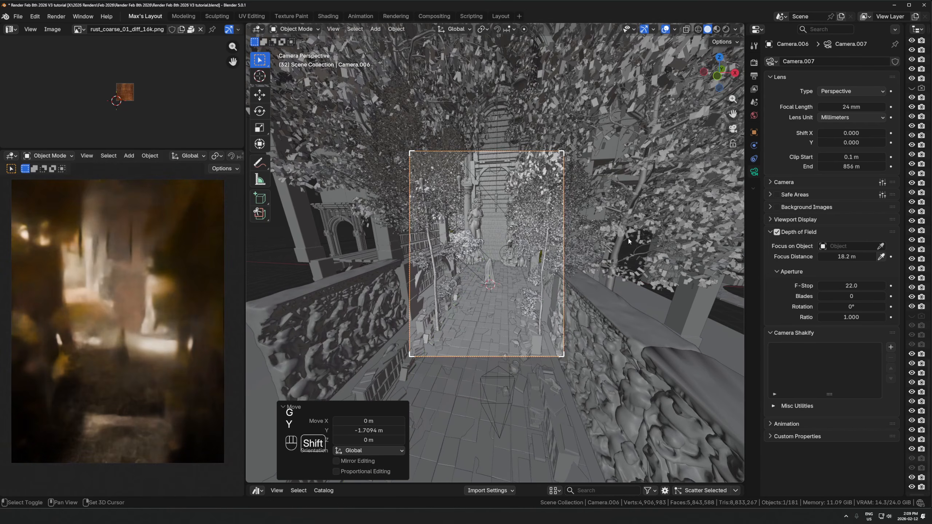
pyautogui.press('g')
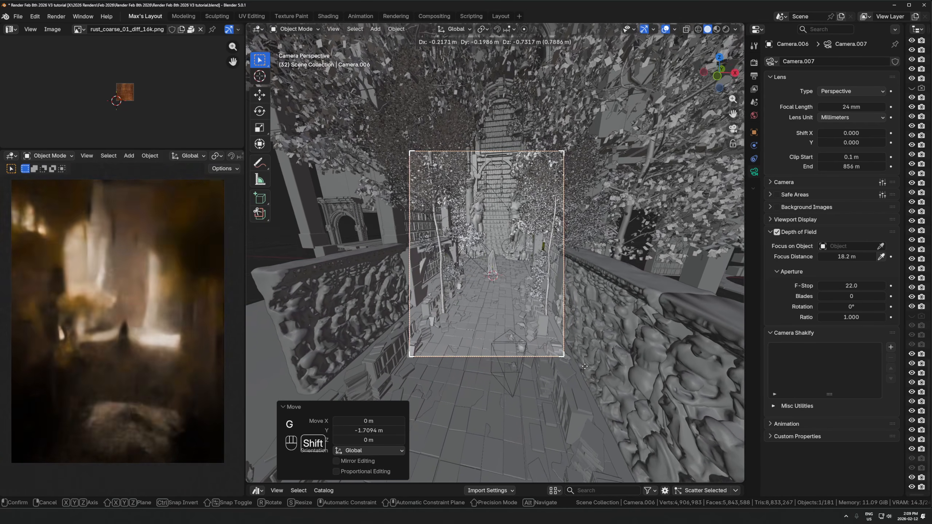
pyautogui.click(646, 311)
# Rotate the raised camera about 5.79° around its local X axis and about -2.87° around the global Z axis.
pyautogui.press('r')
pyautogui.press('x')
pyautogui.press('x')
pyautogui.click(639, 312)
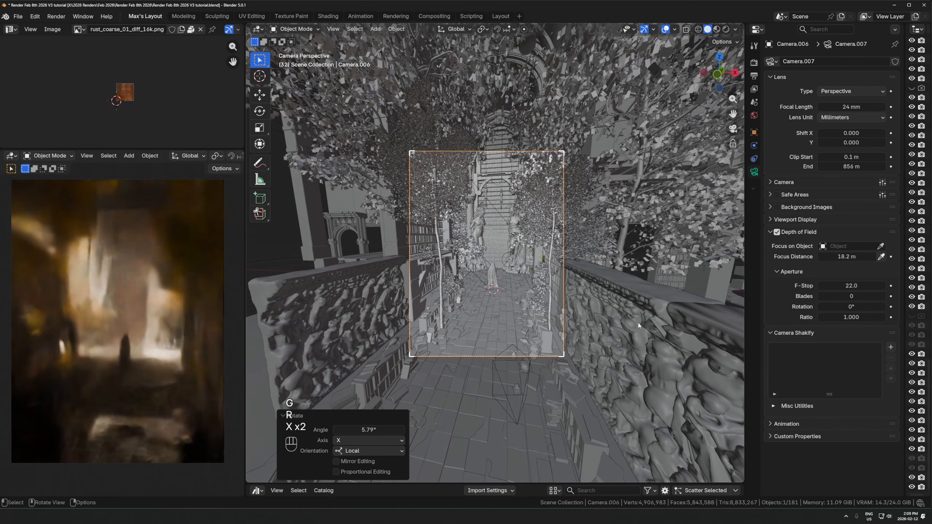
pyautogui.press('r')
pyautogui.press('z')
pyautogui.click(637, 313)
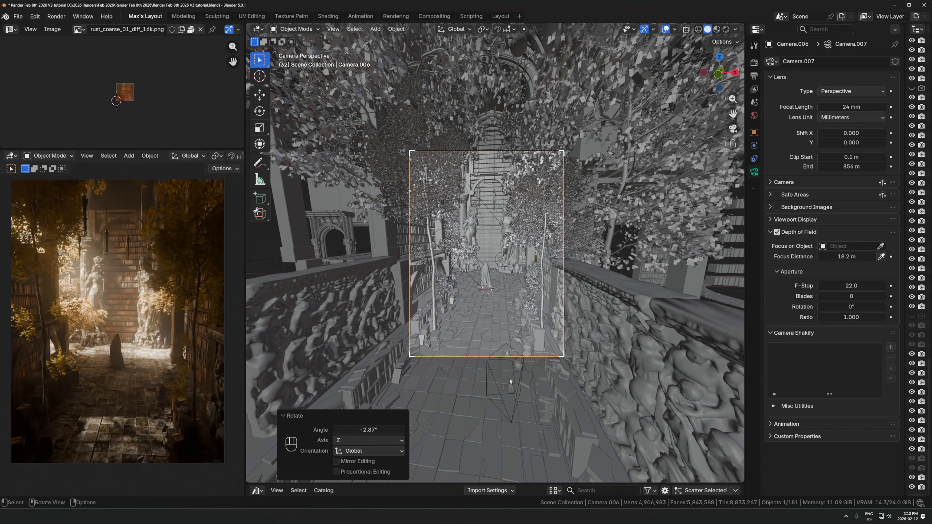
# Make the original lower camera the active scene camera again, and select the raised duplicate camera in the scene.
pyautogui.click(493, 382)
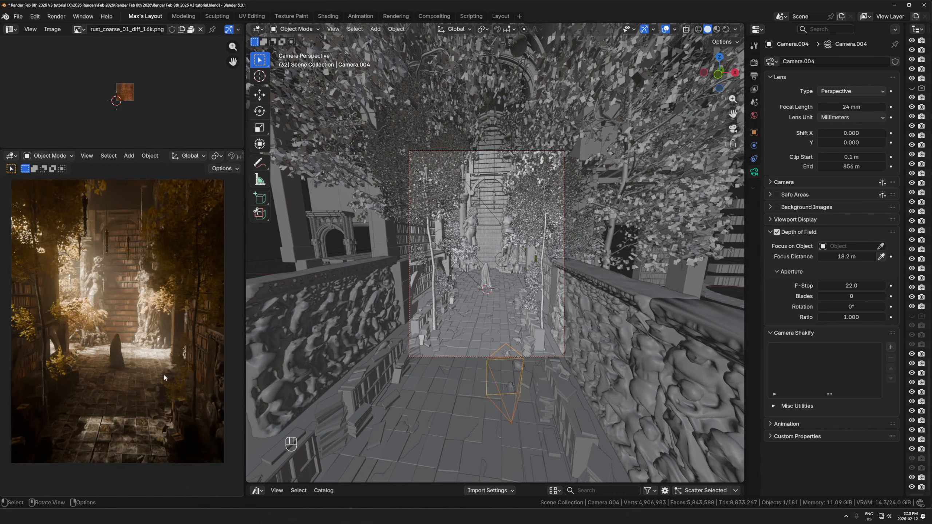
pyautogui.press('ctrl+KP_0')
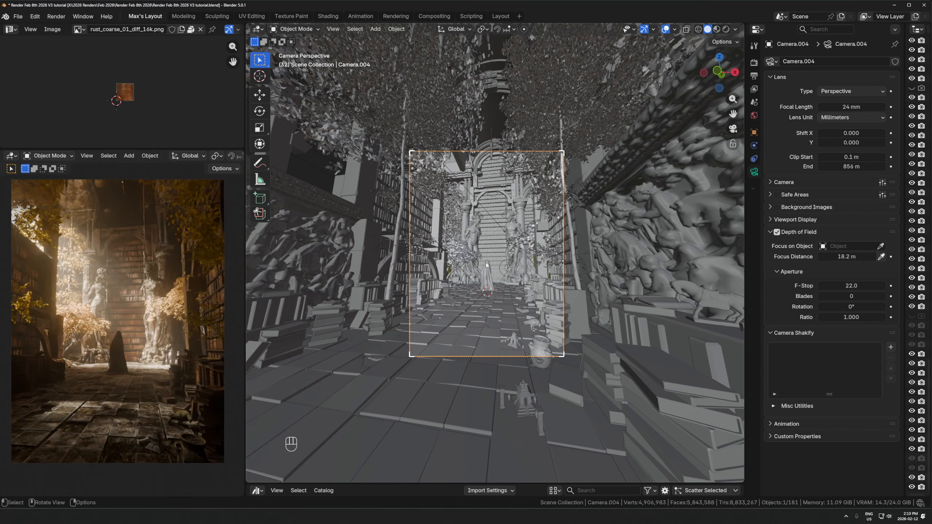
pyautogui.press('KP_Decimal')
pyautogui.moveTo(488, 309); pyautogui.dragTo(499, 128, button='middle')
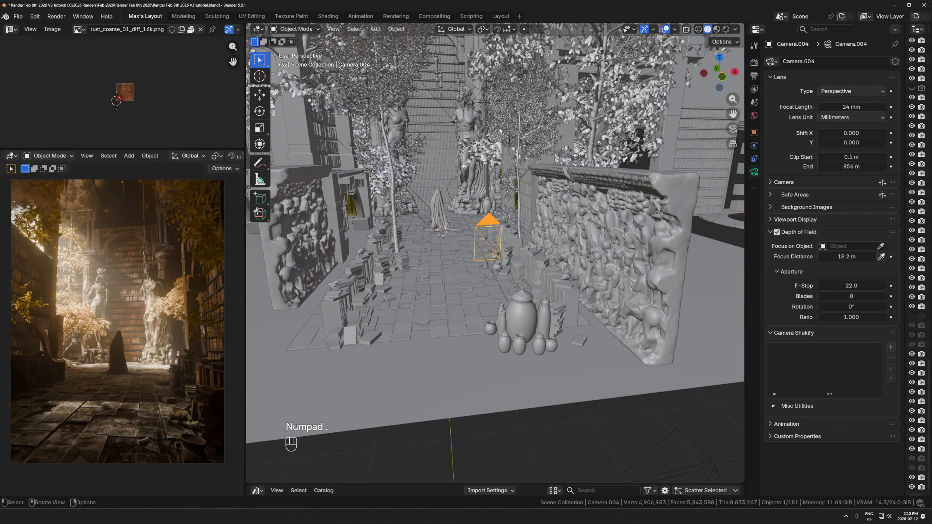
pyautogui.click(496, 125)
pyautogui.moveTo(518, 165); pyautogui.dragTo(442, 160, button='middle')
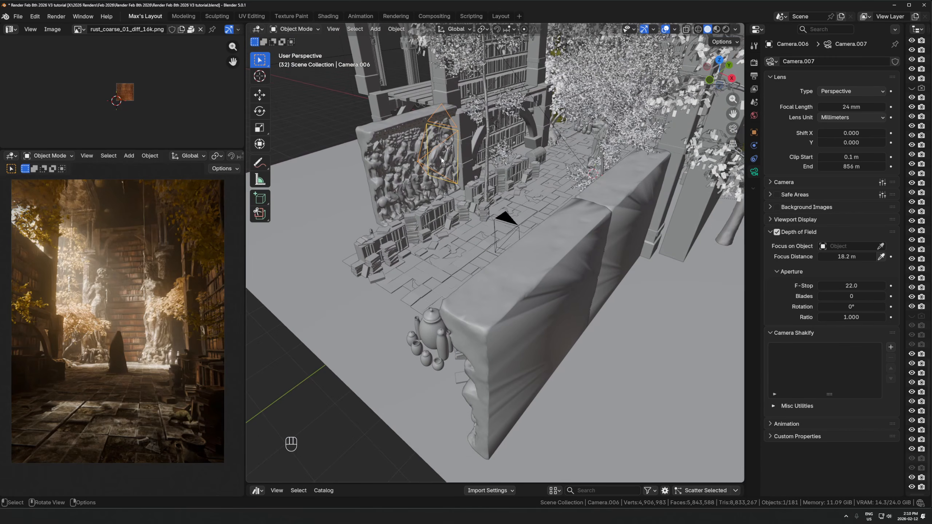
# Switch the active scene camera to the raised duplicate and back to the lower camera to compare their views.
pyautogui.click(507, 218)
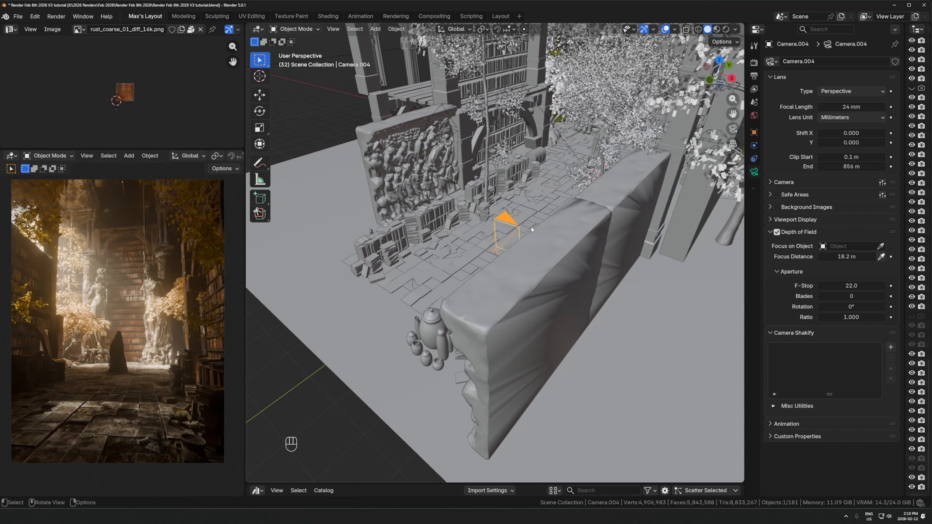
pyautogui.moveTo(531, 226); pyautogui.dragTo(478, 227, button='middle')
pyautogui.click(434, 181)
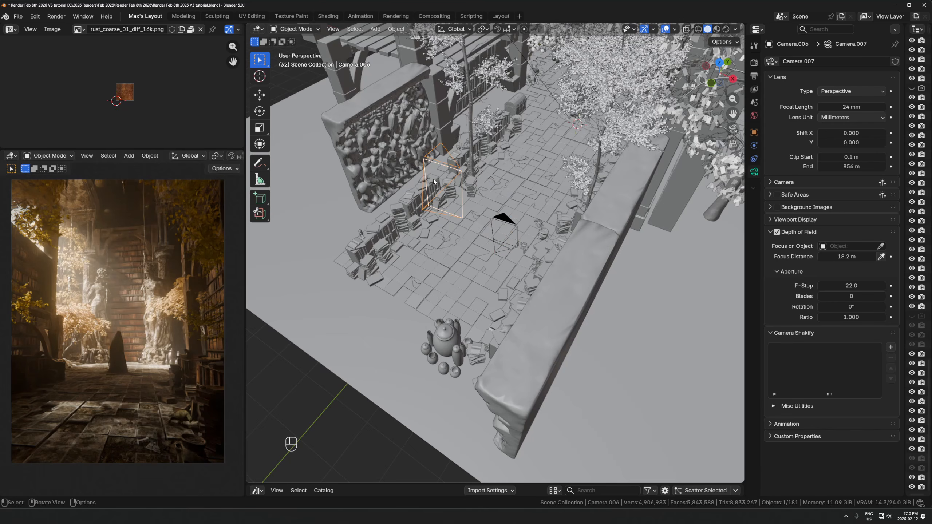
pyautogui.press('ctrl+KP_0')
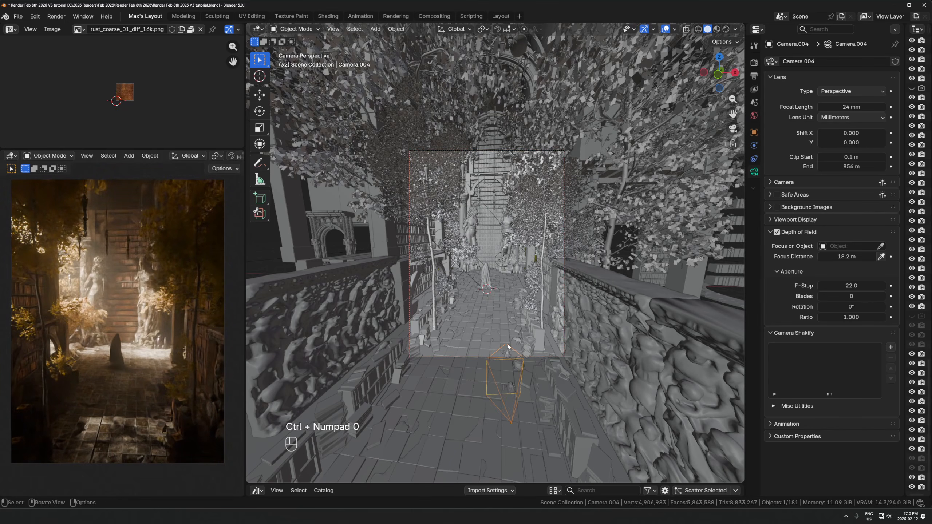
pyautogui.press('ctrl+KP_0')
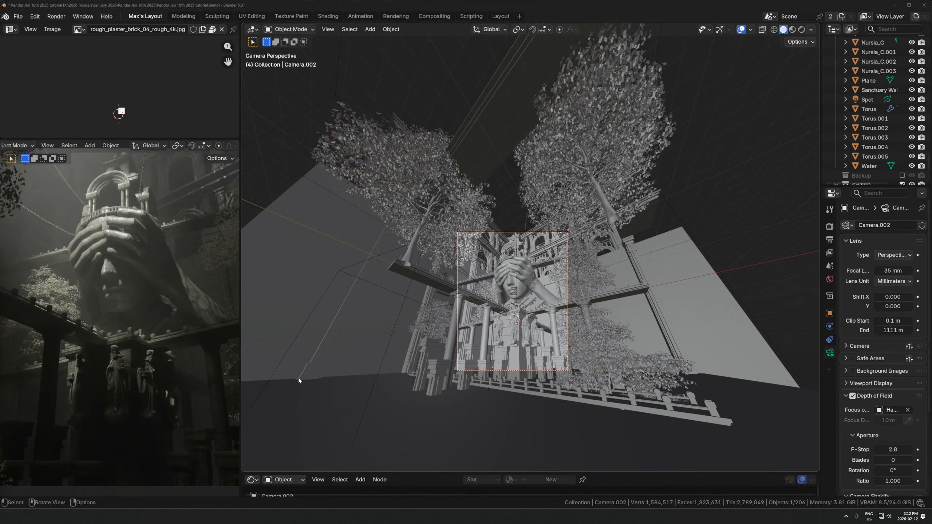
# Switch to the statue scene and examine its preview and the placement of its active 35 mm camera.
pyautogui.scroll(-1, 105, 283)
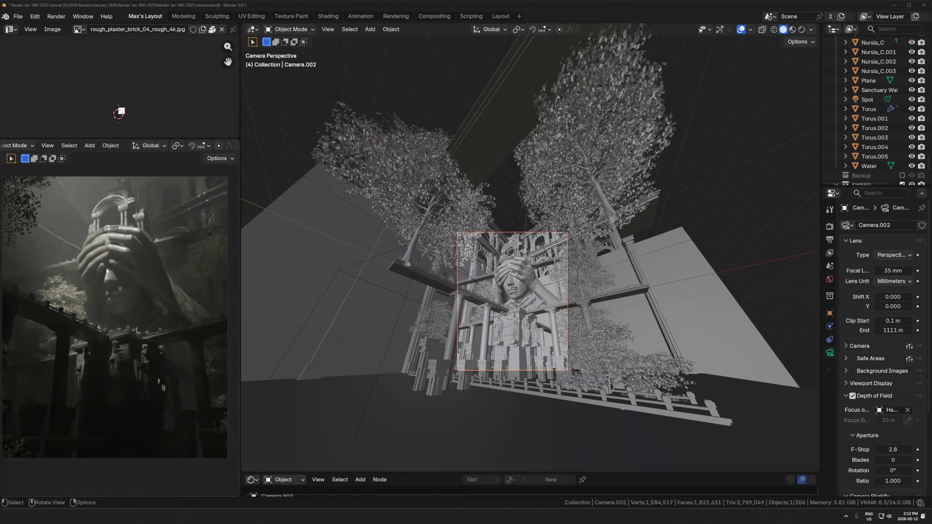
pyautogui.scroll(1, 110, 297)
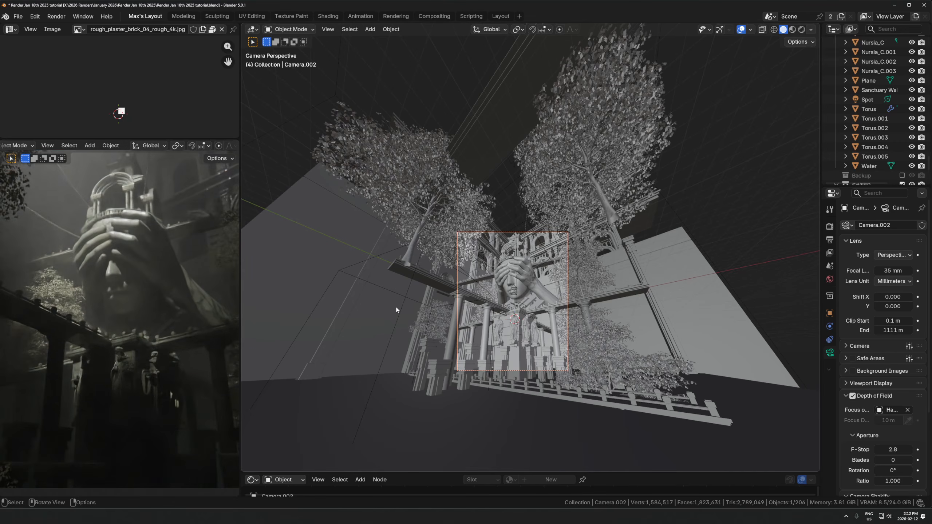
pyautogui.scroll(-1, 495, 323)
pyautogui.scroll(-1, 75, 298)
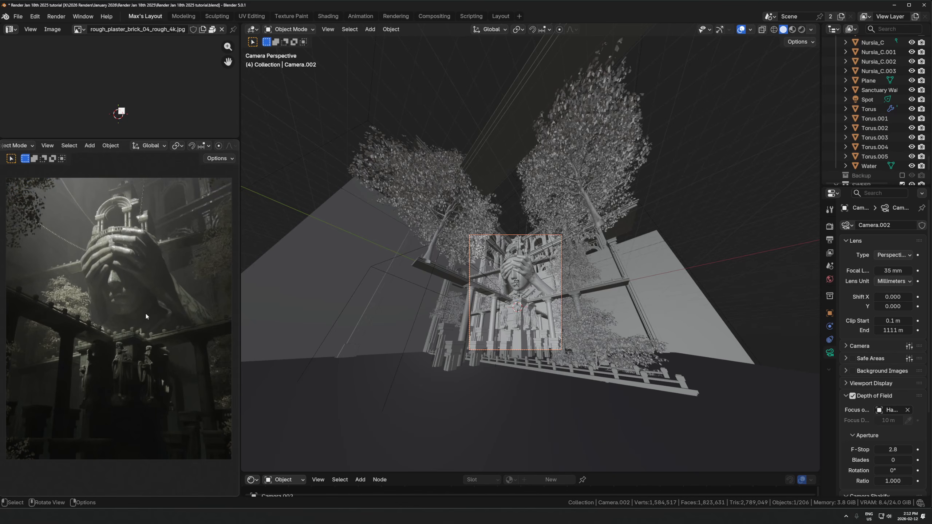
pyautogui.moveTo(548, 298)
pyautogui.mouseDown(button='middle')
pyautogui.moveTo(569, 300)
pyautogui.moveTo(553, 313)
pyautogui.mouseUp(button='middle')
pyautogui.press('KP_Decimal')
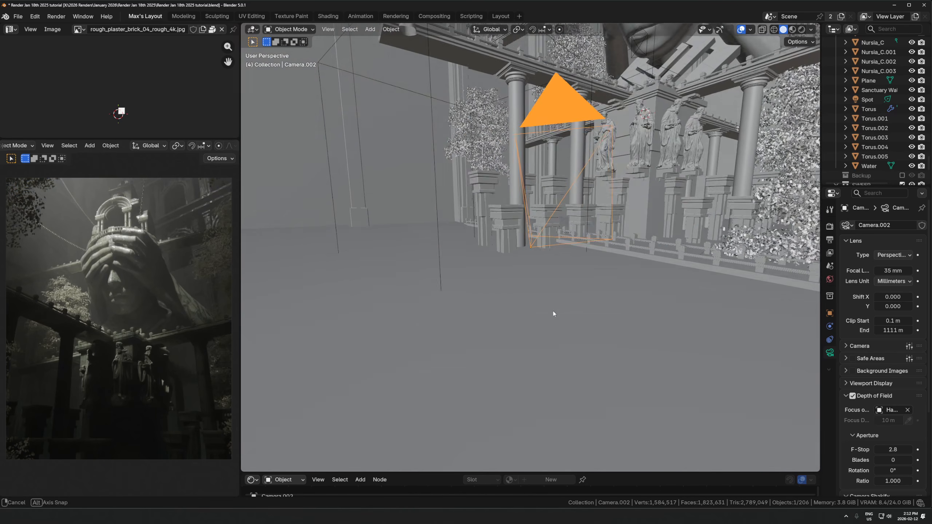
pyautogui.scroll(-5, 554, 312)
pyautogui.keyDown('shift'); pyautogui.moveTo(624, 253); pyautogui.dragTo(488, 358, button='middle'); pyautogui.keyUp('shift')
pyautogui.scroll(-3, 551, 268)
pyautogui.moveTo(552, 268); pyautogui.dragTo(518, 169, button='middle')
# Select the two alternative cameras near the colonnade in turn, and reselect and frame the active ground camera to compare their positions.
pyautogui.click(446, 154)
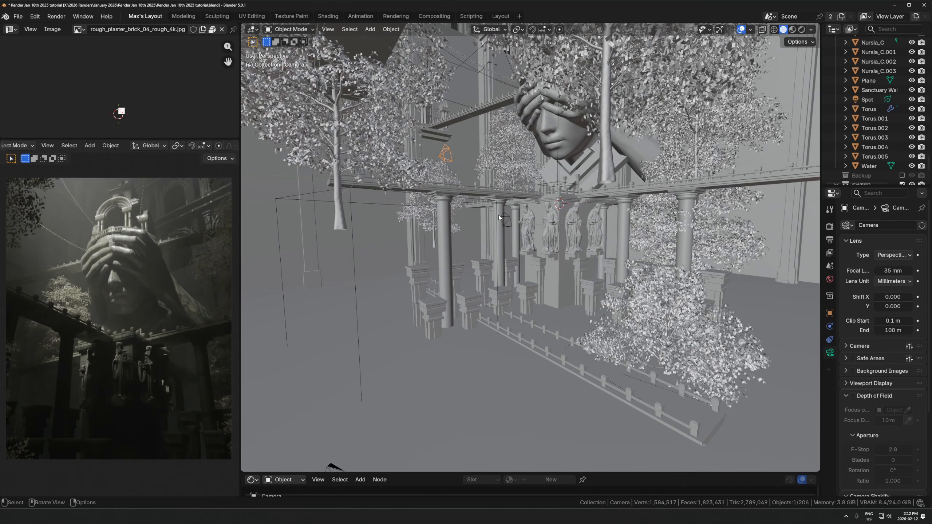
pyautogui.click(510, 218)
pyautogui.keyDown('shift'); pyautogui.moveTo(551, 316); pyautogui.dragTo(588, 278, button='middle'); pyautogui.keyUp('shift')
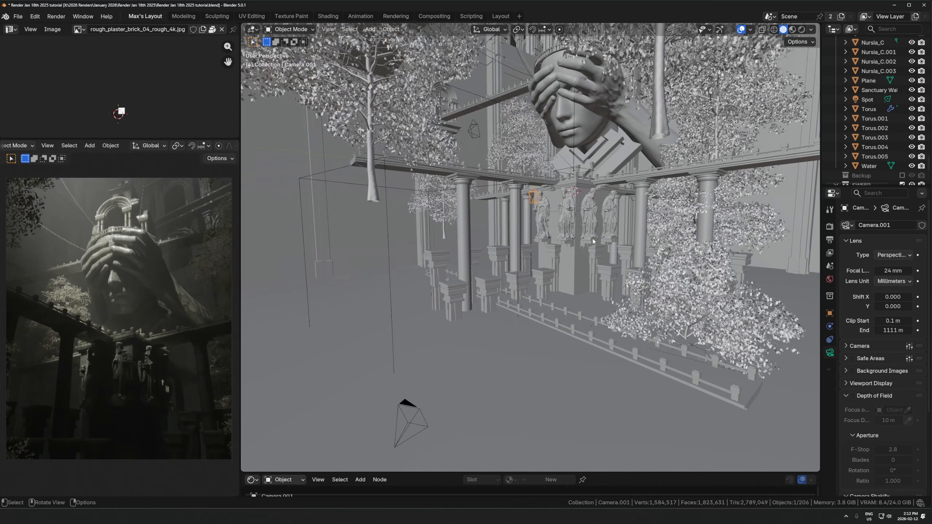
pyautogui.moveTo(437, 386); pyautogui.dragTo(410, 308, button='middle')
pyautogui.click(418, 348)
pyautogui.scroll(-5, 422, 346)
pyautogui.scroll(10, 410, 308)
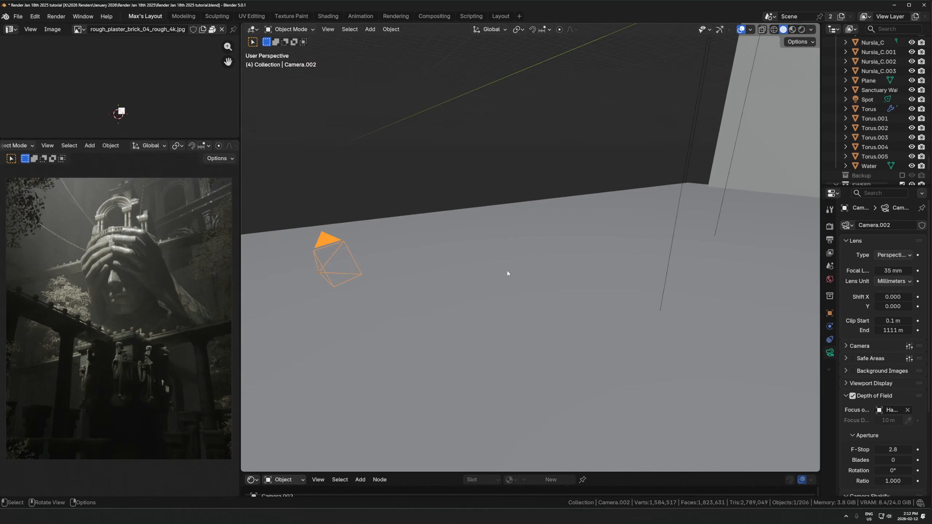
pyautogui.scroll(-5, 508, 272)
pyautogui.moveTo(508, 271); pyautogui.dragTo(522, 242, button='middle')
pyautogui.press('KP_Decimal')
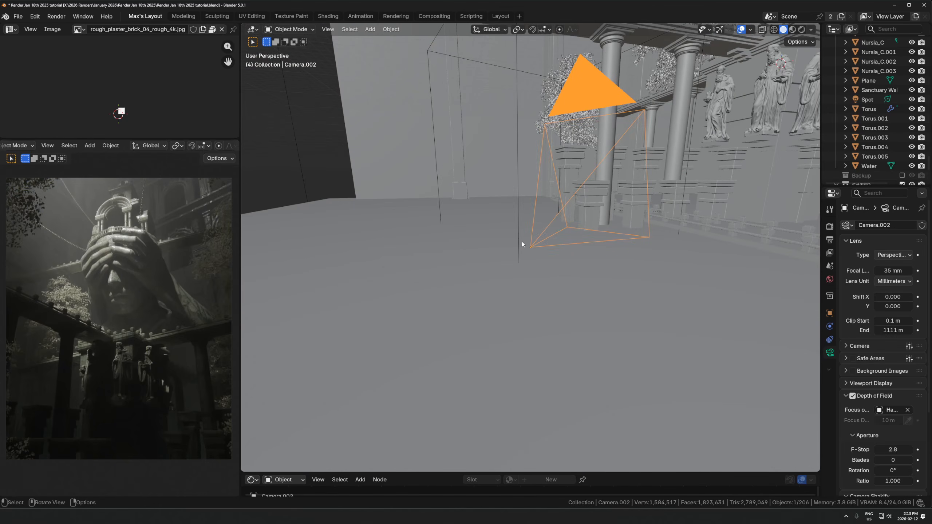
# Try a 50 mm focal length on the active ground camera and restore it to 35 mm.
pyautogui.click(905, 271)
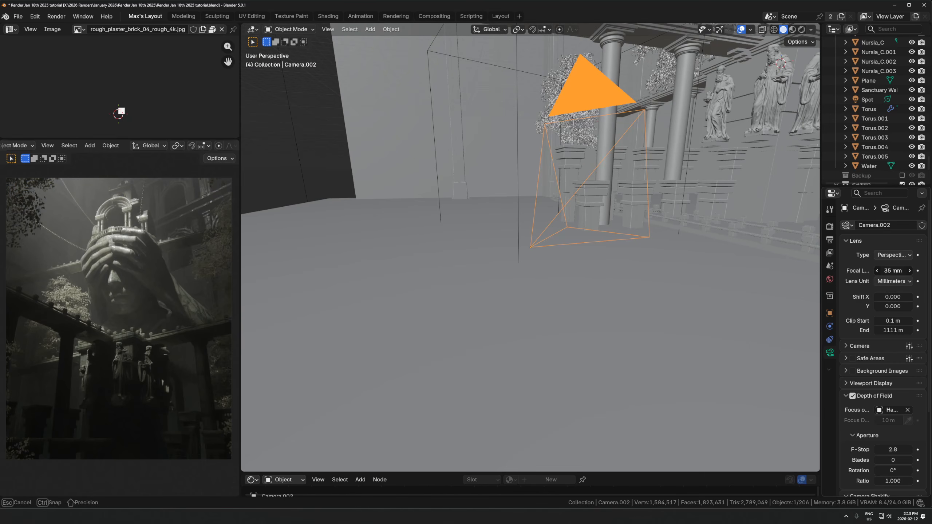
pyautogui.write('50')
pyautogui.press('Return')
pyautogui.click(902, 271)
pyautogui.write('35')
pyautogui.press('Return')
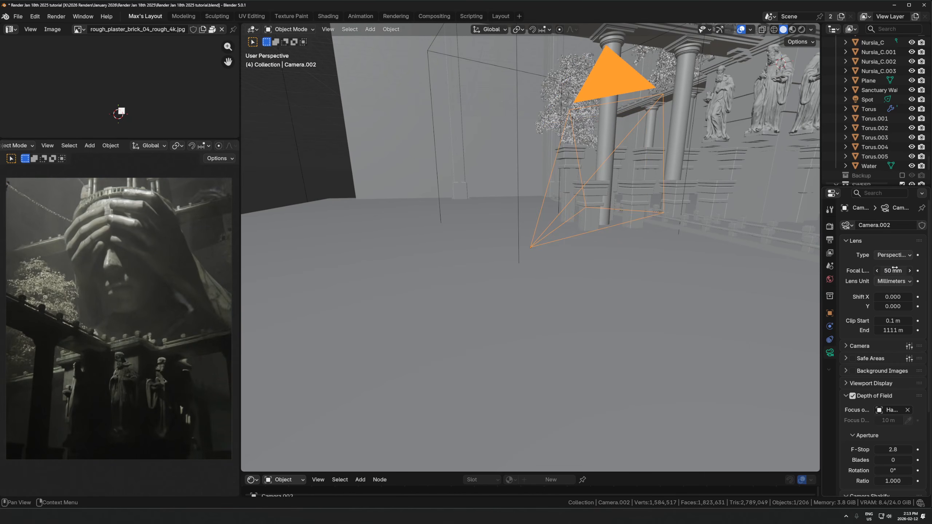
# Try a 24 mm focal length on the ground camera and undo the change.
pyautogui.click(896, 271)
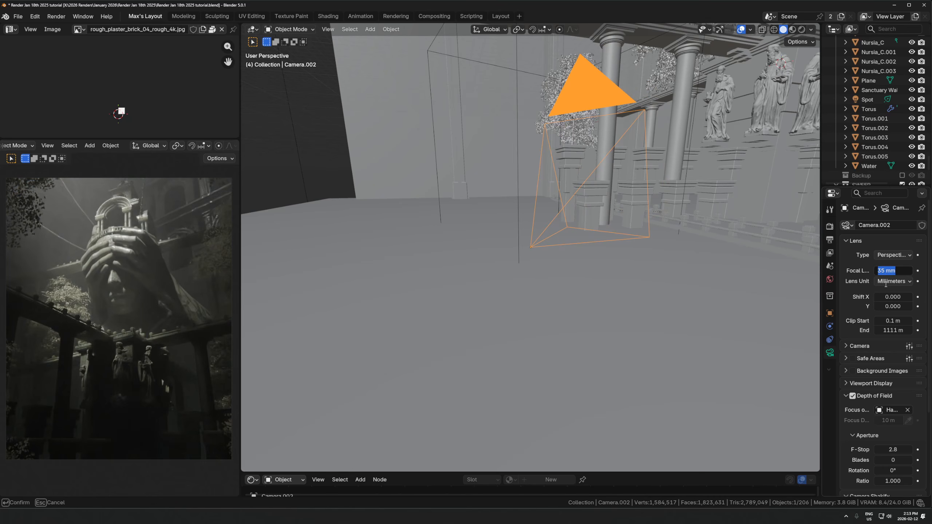
pyautogui.press('Return')
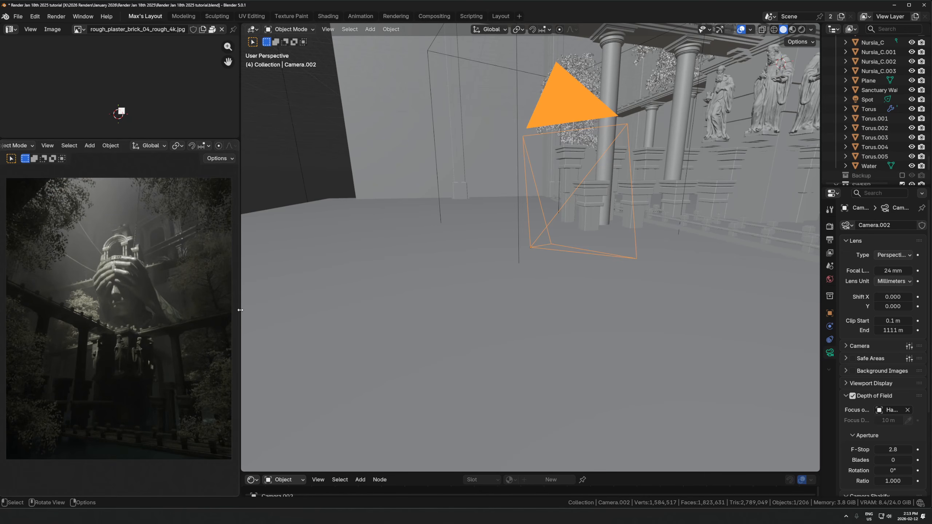
pyautogui.hotkey('ctrl', 'z')
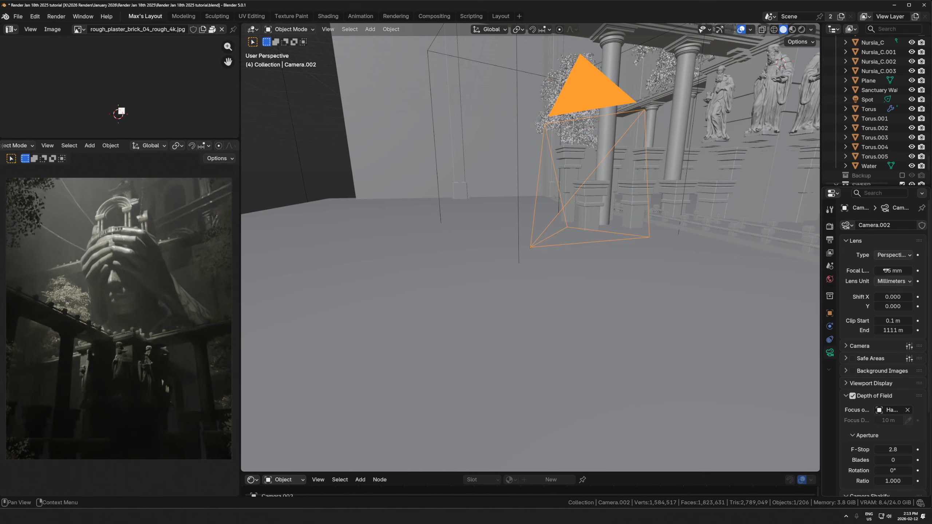
# Duplicate the ground camera, place the copy slightly above the original, and make it the active scene camera.
pyautogui.scroll(-6, 576, 313)
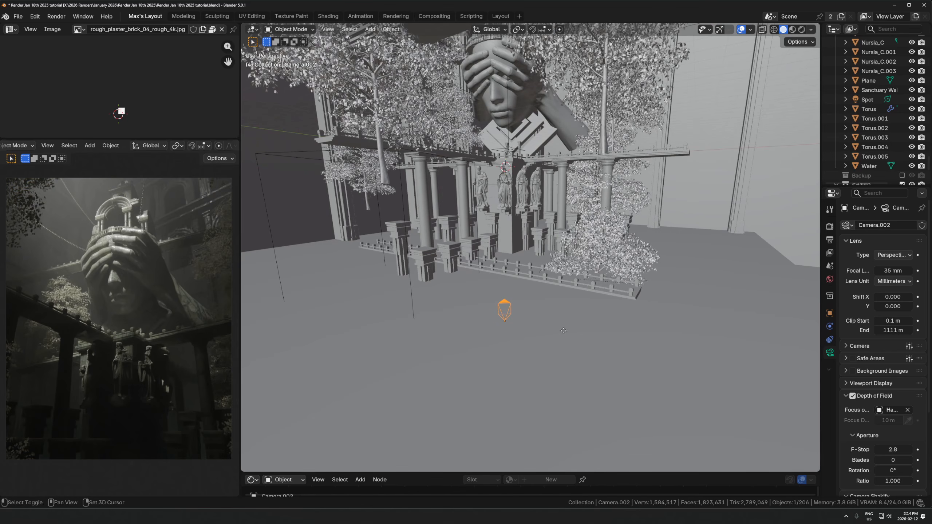
pyautogui.hotkey('shift', 'd')
pyautogui.click(571, 300)
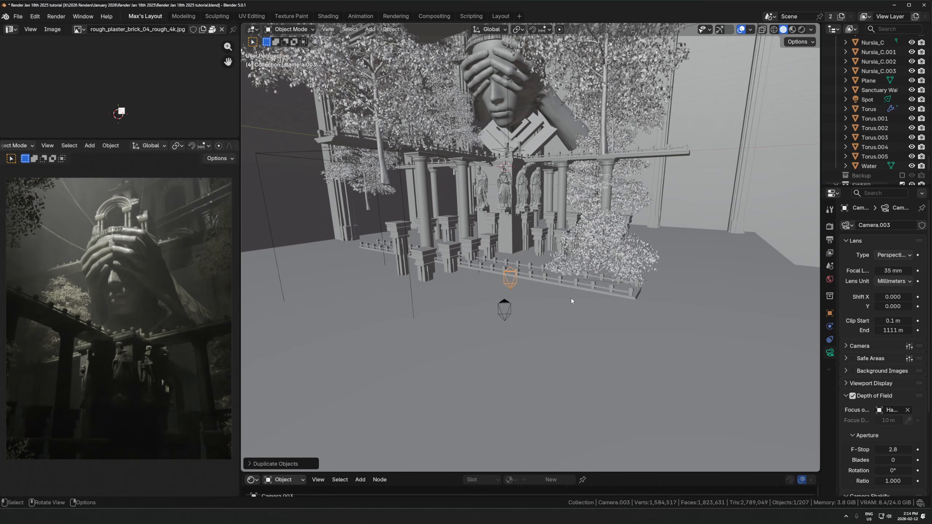
pyautogui.press('ctrl+KP_0')
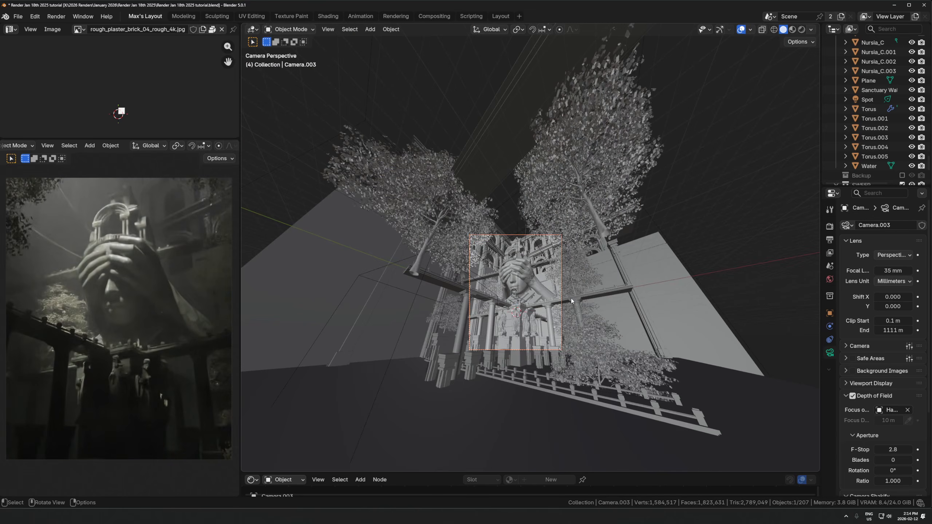
pyautogui.press('KP_0')
pyautogui.scroll(5, 571, 299)
pyautogui.moveTo(571, 299); pyautogui.dragTo(596, 259, button='middle')
pyautogui.scroll(-3, 578, 255)
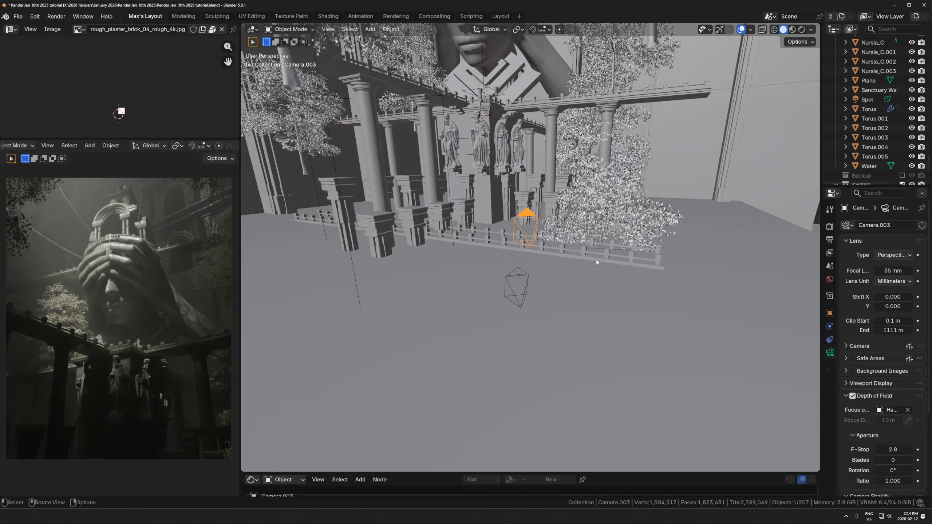
pyautogui.scroll(-2, 595, 259)
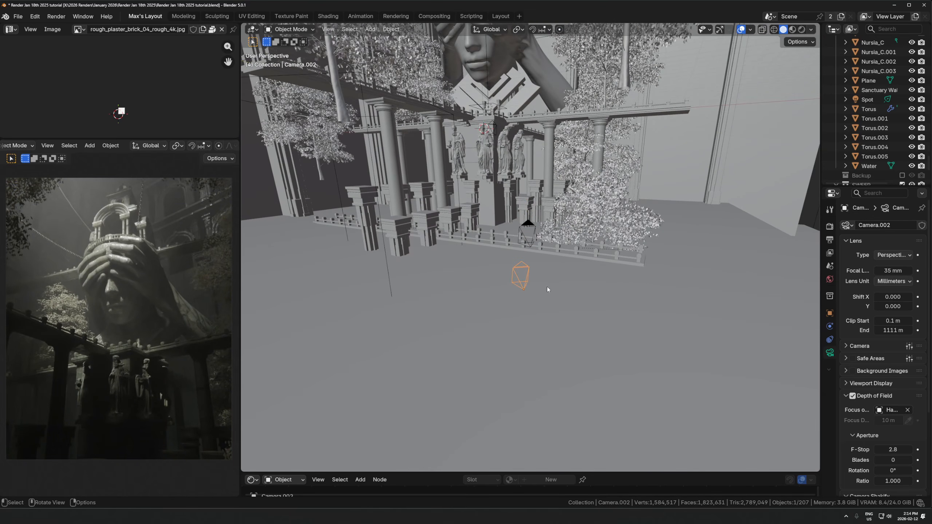
# Set the duplicate camera's focal length to 50 mm.
pyautogui.click(526, 223)
pyautogui.click(901, 267)
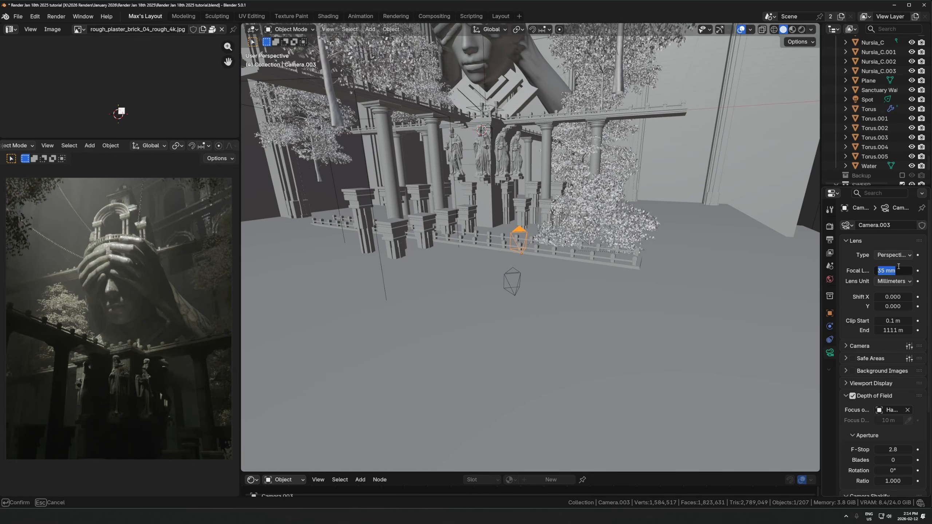
pyautogui.write('50')
pyautogui.press('Return')
# Move the duplicate camera along its local Z axis and shift it freely to reframe the statue.
pyautogui.scroll(-1, 616, 300)
pyautogui.press('g')
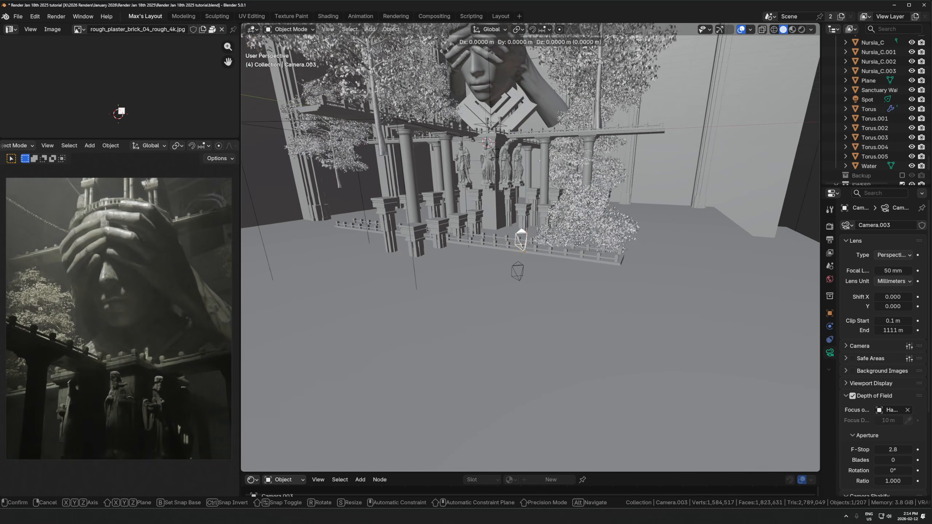
pyautogui.press('z')
pyautogui.press('z')
pyautogui.click(584, 276)
pyautogui.press('g')
pyautogui.click(690, 236)
# Rotate the duplicate camera around its local X axis and the global Z axis to aim it at the statue's head.
pyautogui.press('r')
pyautogui.moveTo(689, 235); pyautogui.dragTo(630, 241, button='middle')
pyautogui.press('x')
pyautogui.press('x')
pyautogui.click(712, 173)
pyautogui.press('r')
pyautogui.press('z')
pyautogui.click(714, 183)
pyautogui.press('r')
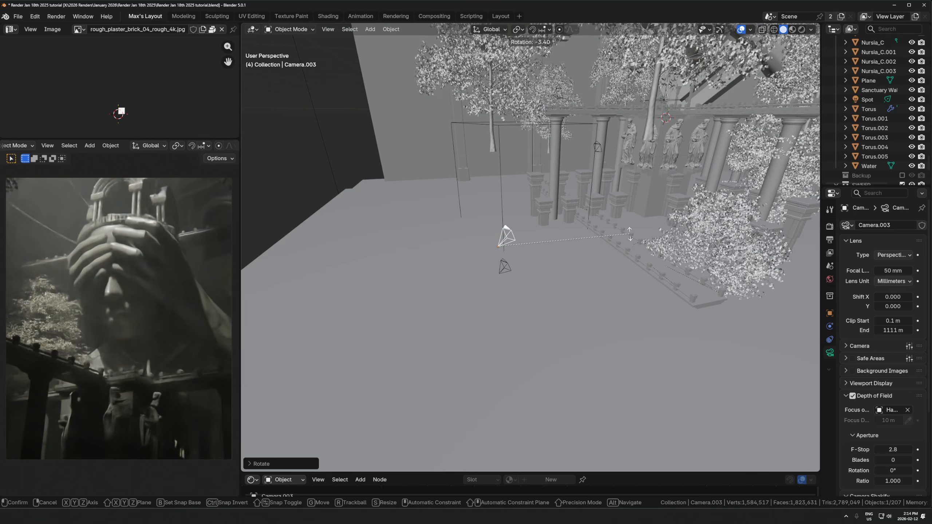
pyautogui.press('x')
pyautogui.press('x')
pyautogui.click(616, 261)
# Fine-tune the duplicate camera's tilt around its local X axis while looking through it.
pyautogui.press('KP_0')
pyautogui.press('r')
pyautogui.press('x')
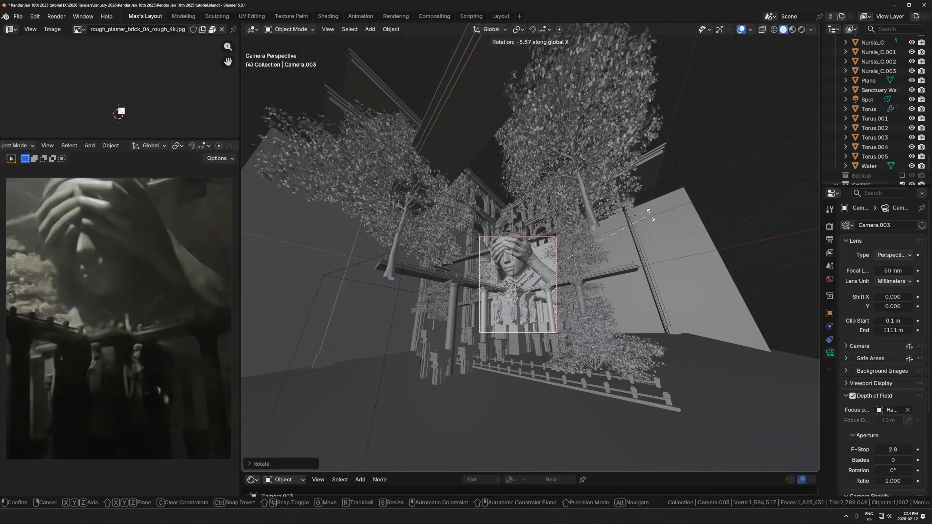
pyautogui.press('x')
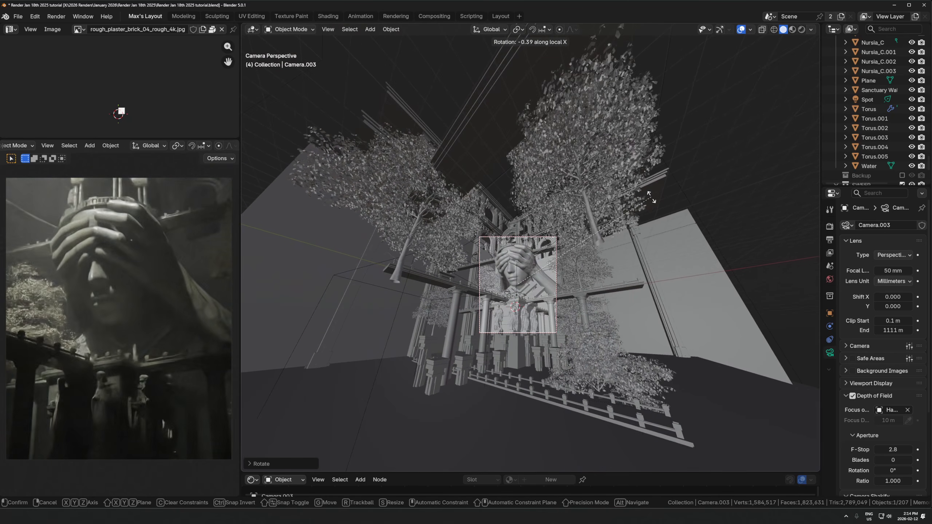
pyautogui.click(631, 190)
# Pull the duplicate camera back along its local Z axis, away from the statue.
pyautogui.moveTo(631, 191); pyautogui.dragTo(590, 207, button='middle')
pyautogui.press('g')
pyautogui.press('z')
pyautogui.press('z')
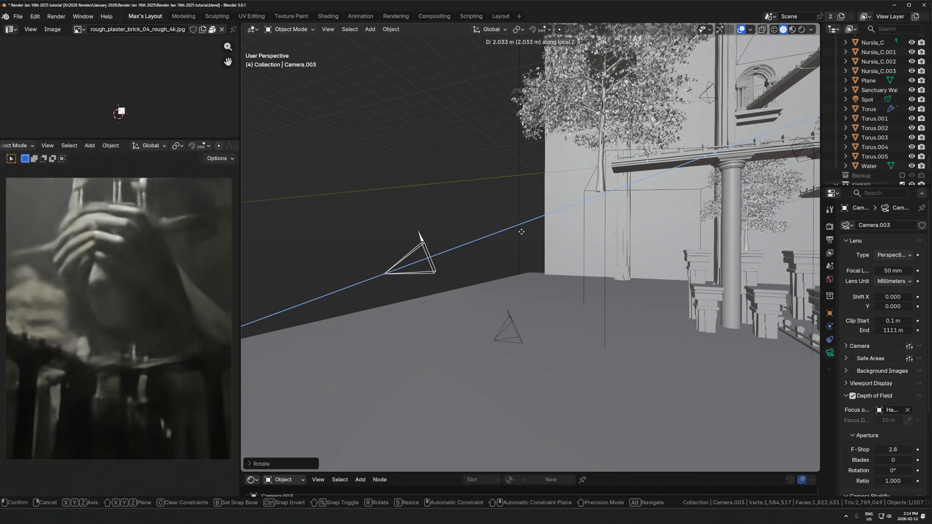
pyautogui.click(408, 262)
# Tilt the duplicate camera around its local X axis to reframe the statue's covered face.
pyautogui.scroll(-5, 502, 262)
pyautogui.keyDown('shift'); pyautogui.moveTo(502, 262); pyautogui.dragTo(514, 253, button='middle'); pyautogui.keyUp('shift')
pyautogui.scroll(-4, 514, 254)
pyautogui.press('r')
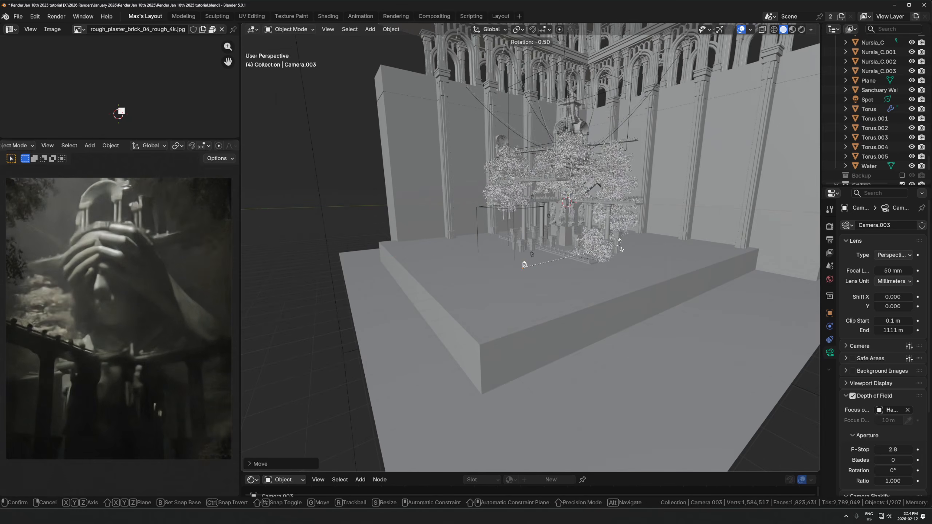
pyautogui.press('x')
pyautogui.press('x')
pyautogui.click(623, 248)
pyautogui.press('g')
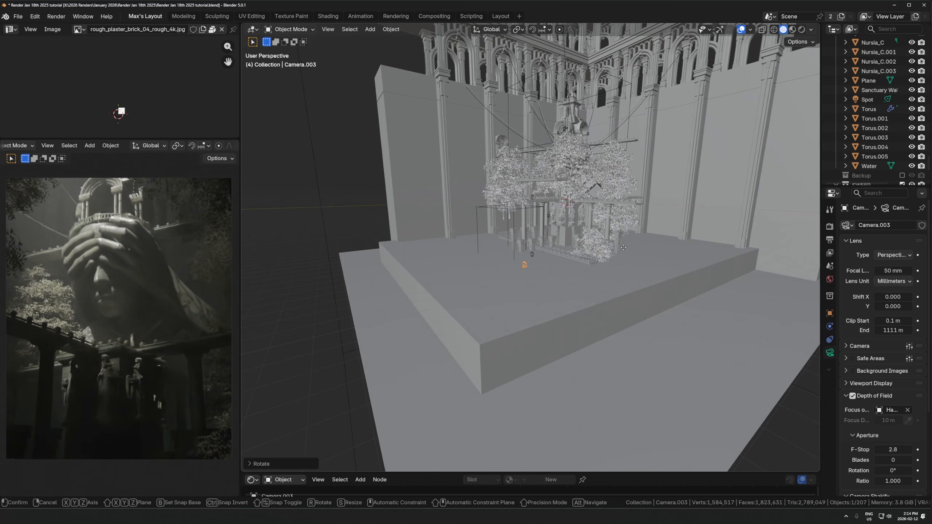
pyautogui.rightClick(624, 248)
# Move the duplicate camera farther back along its local Z axis to widen the statue framing.
pyautogui.moveTo(623, 262); pyautogui.dragTo(623, 254, button='middle')
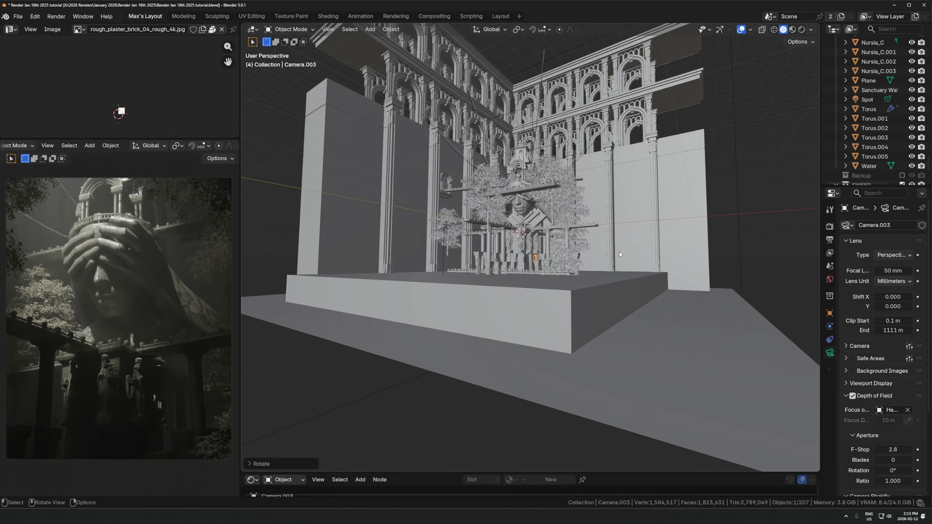
pyautogui.press('g')
pyautogui.press('z')
pyautogui.press('z')
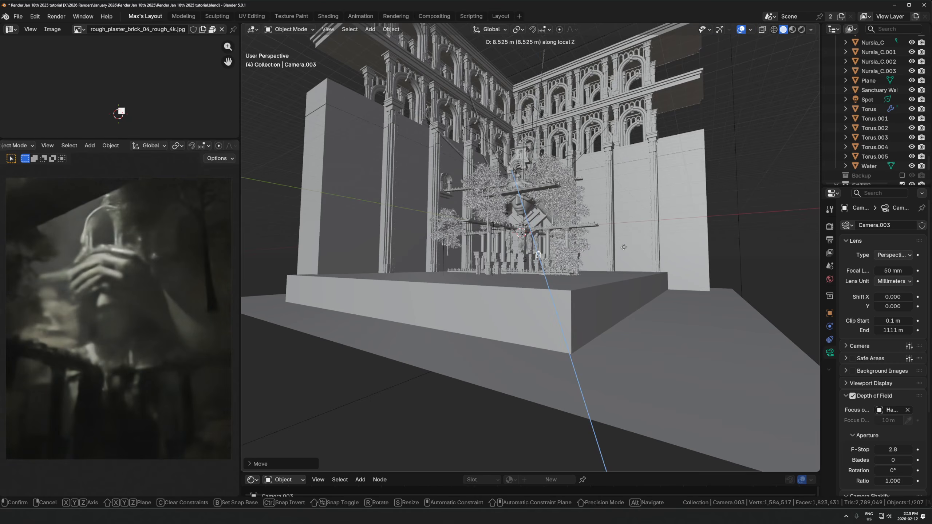
pyautogui.press('z')
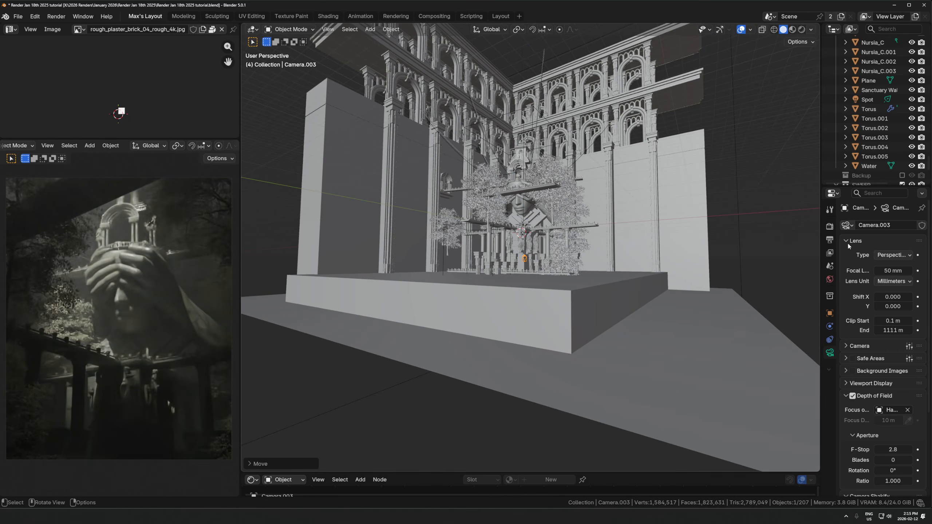
pyautogui.click(609, 248)
# Set the duplicate camera's focal length to 60 mm and view its distance from the original camera.
pyautogui.moveTo(893, 271); pyautogui.dragTo(911, 270)
pyautogui.moveTo(330, 227); pyautogui.dragTo(302, 323, button='middle')
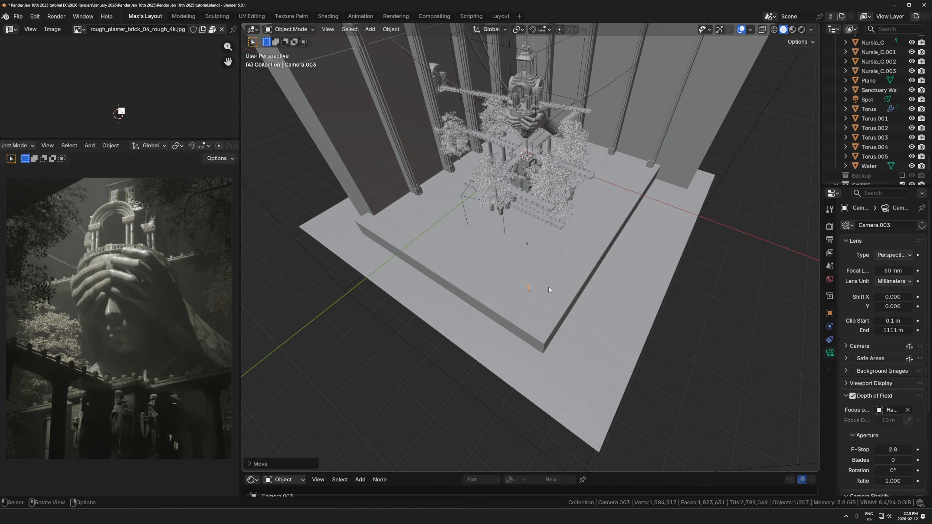
pyautogui.moveTo(562, 292); pyautogui.dragTo(677, 214, button='middle')
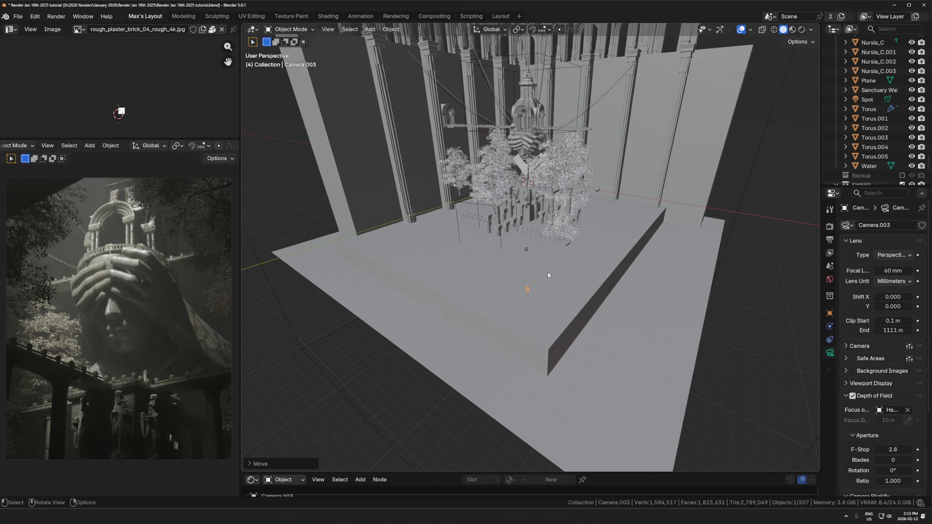
# Duplicate the camera nearer the statue along its local Z axis, make the copy active and set its focal length to 20 mm.
pyautogui.moveTo(589, 289); pyautogui.dragTo(571, 318, button='middle')
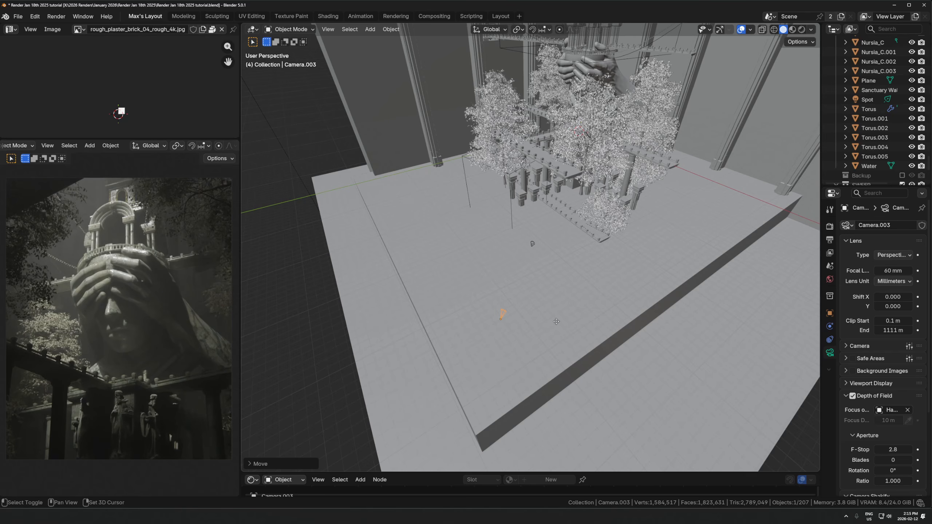
pyautogui.hotkey('shift', 'd')
pyautogui.press('z')
pyautogui.press('z')
pyautogui.click(624, 234)
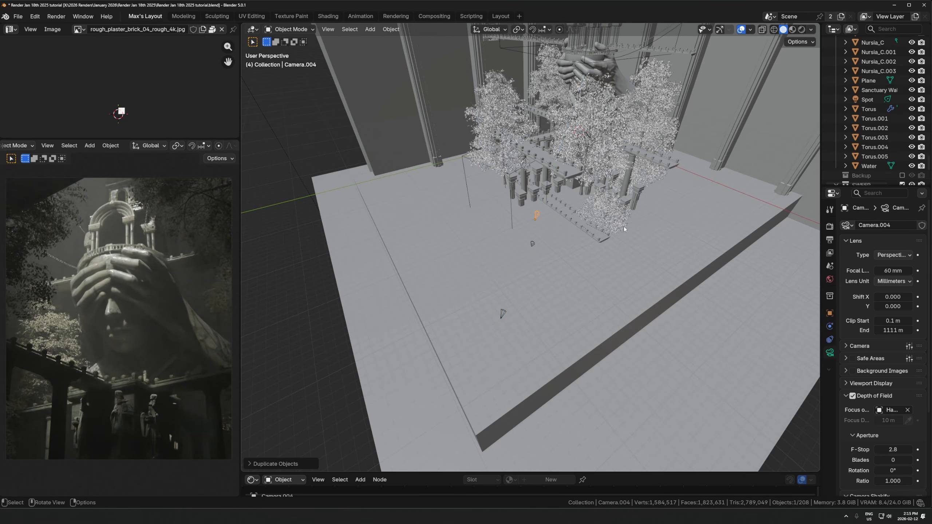
pyautogui.press('ctrl+KP_0')
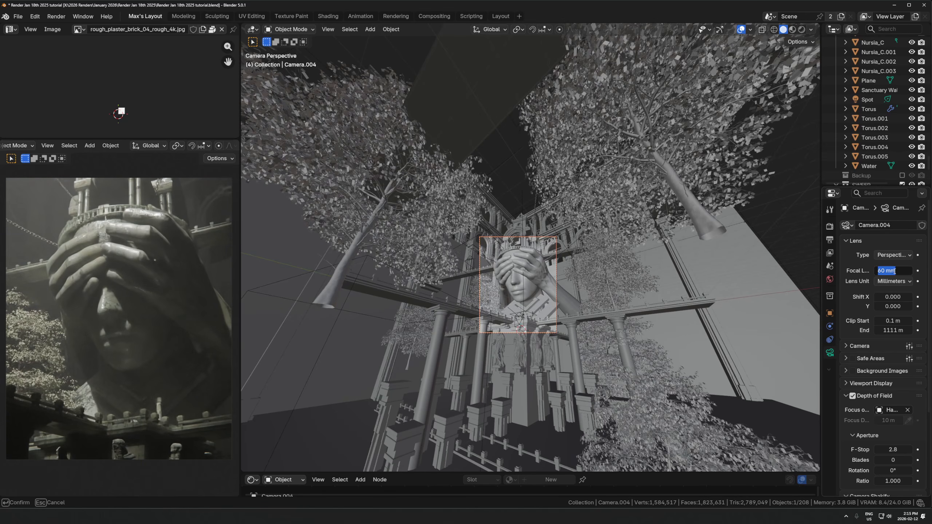
pyautogui.press('Return')
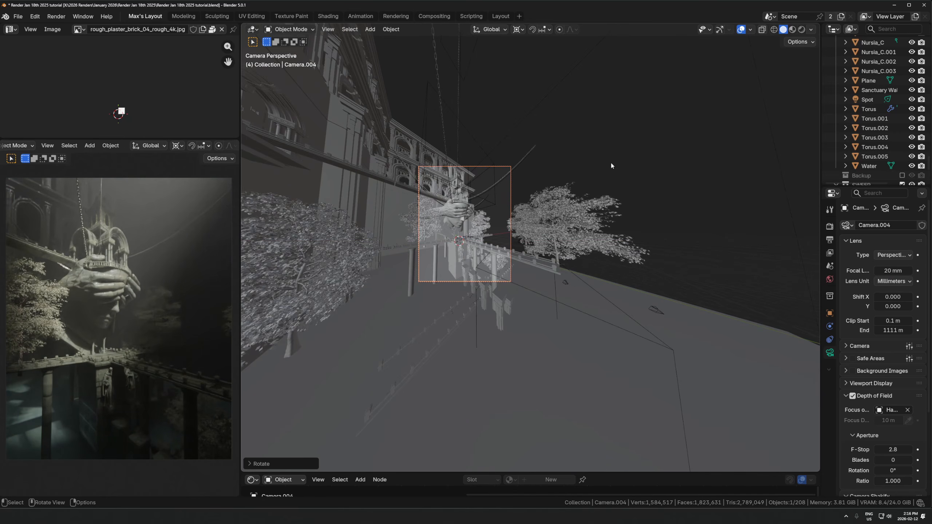
# Reposition the duplicate camera and rotate it about 35° around the global Z axis to face the statue.
pyautogui.press('g')
pyautogui.click(552, 218)
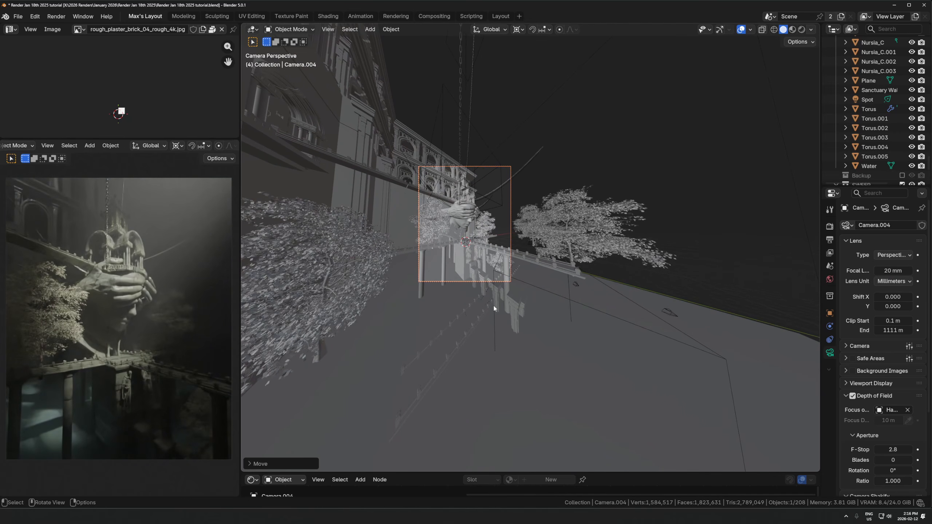
pyautogui.scroll(1, 499, 279)
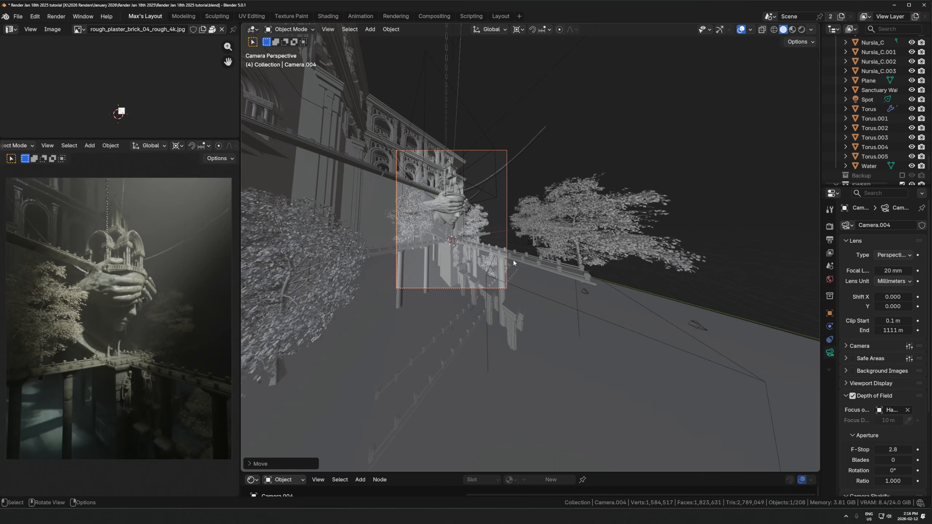
pyautogui.press('r')
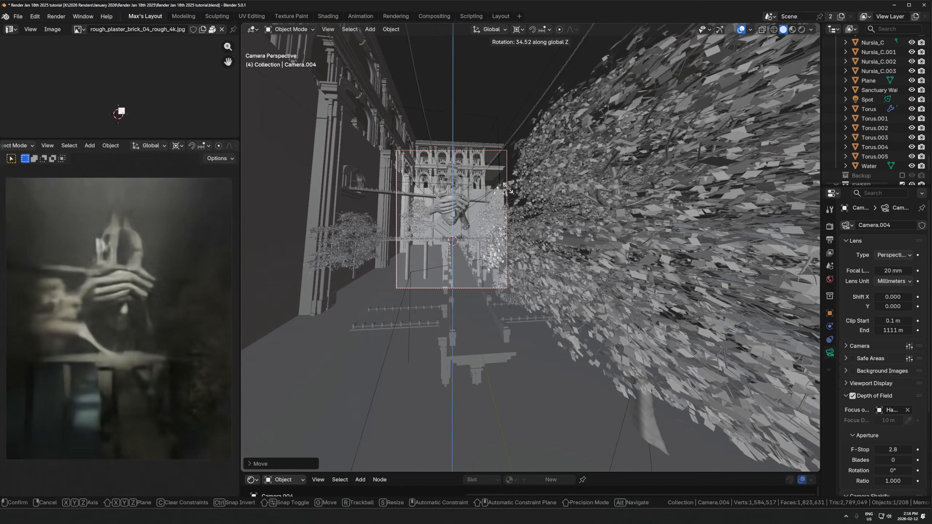
pyautogui.click(562, 221)
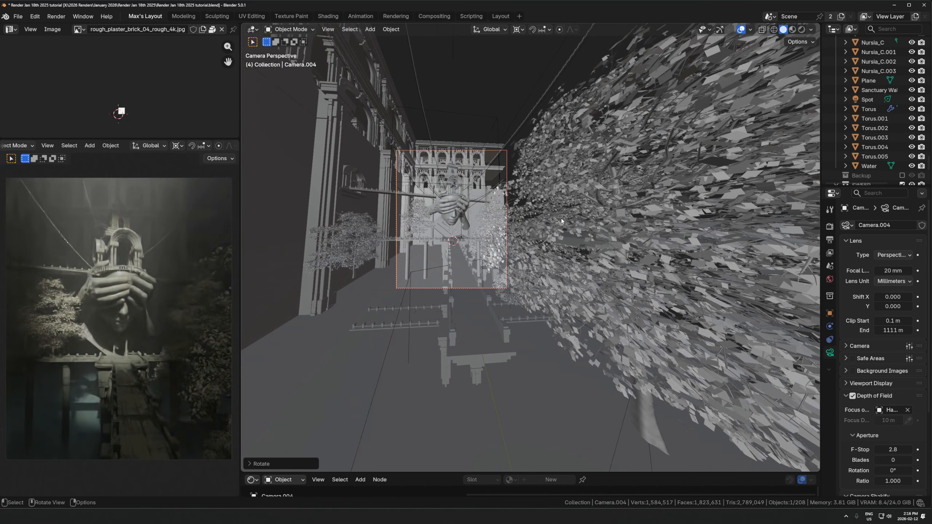
# Tilt the camera around its local X axis and move it along its local Z axis onto the walkway before the statue.
pyautogui.press('r')
pyautogui.press('x')
pyautogui.press('x')
pyautogui.click(557, 237)
pyautogui.press('g')
pyautogui.press('z')
pyautogui.press('z')
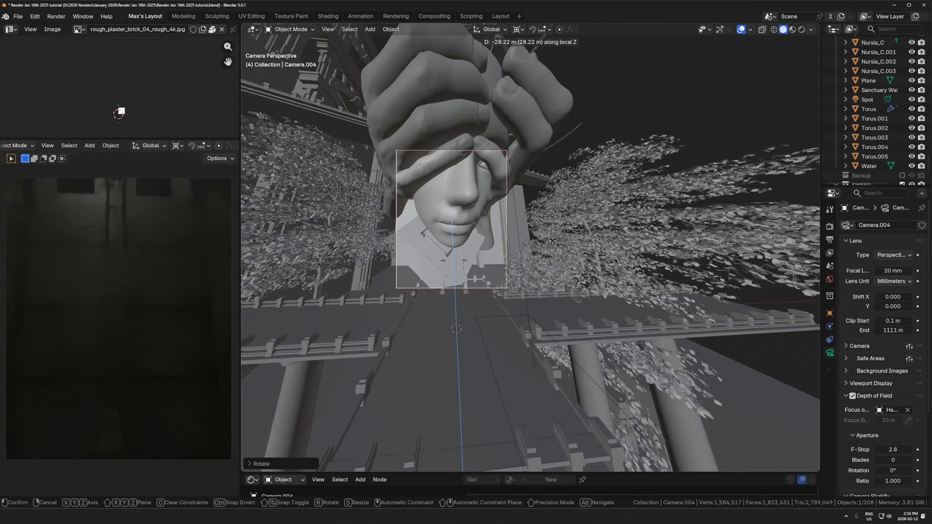
pyautogui.click(477, 221)
# Nudge the camera along the walkway and rotate it slightly to frame the statue's covered face above the path.
pyautogui.press('g')
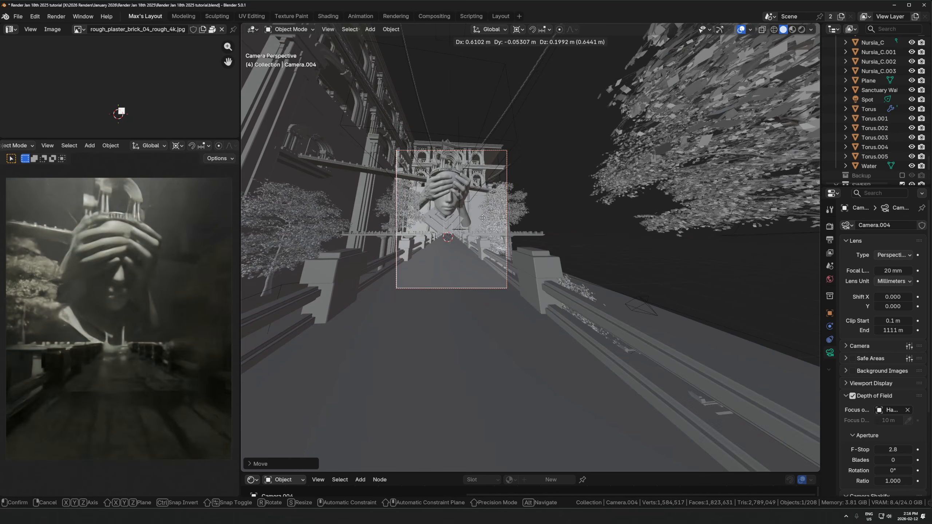
pyautogui.click(484, 218)
pyautogui.click(518, 29)
pyautogui.click(543, 84)
pyautogui.press('r')
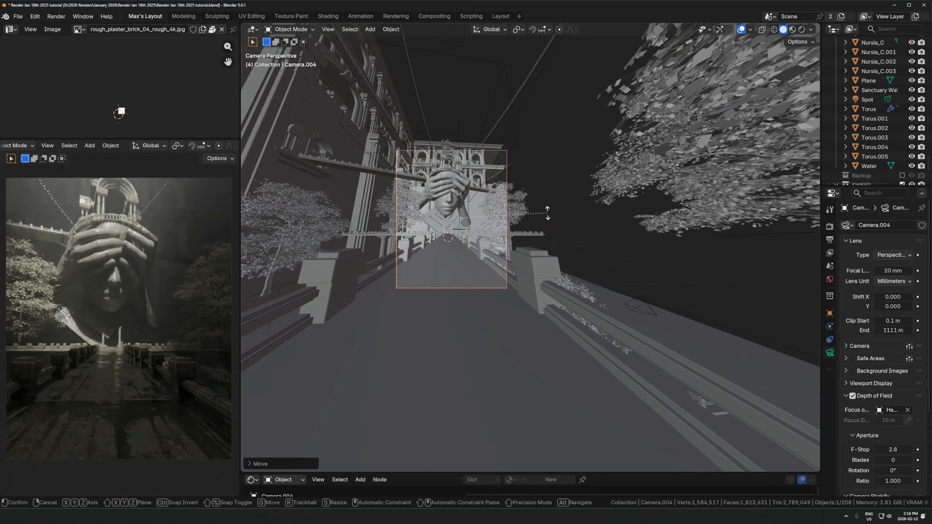
pyautogui.click(551, 183)
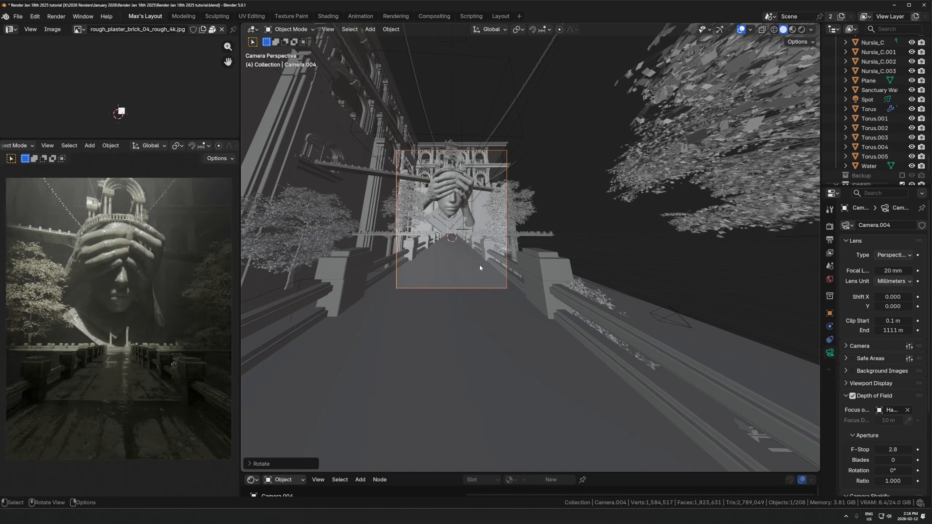
# Pull the walkway camera back along its local Z axis and set its focal length to 24 mm.
pyautogui.scroll(-1, 544, 157)
pyautogui.press('g')
pyautogui.press('z')
pyautogui.press('z')
pyautogui.click(823, 89)
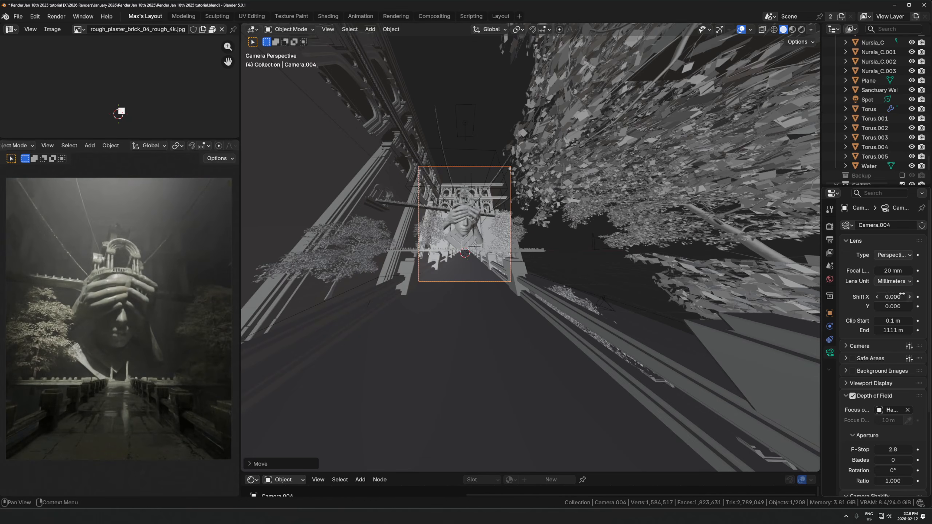
pyautogui.write('24')
pyautogui.press('Return')
# Shift the walkway camera along the global Y axis and widen the rendered preview area.
pyautogui.press('g')
pyautogui.press('y')
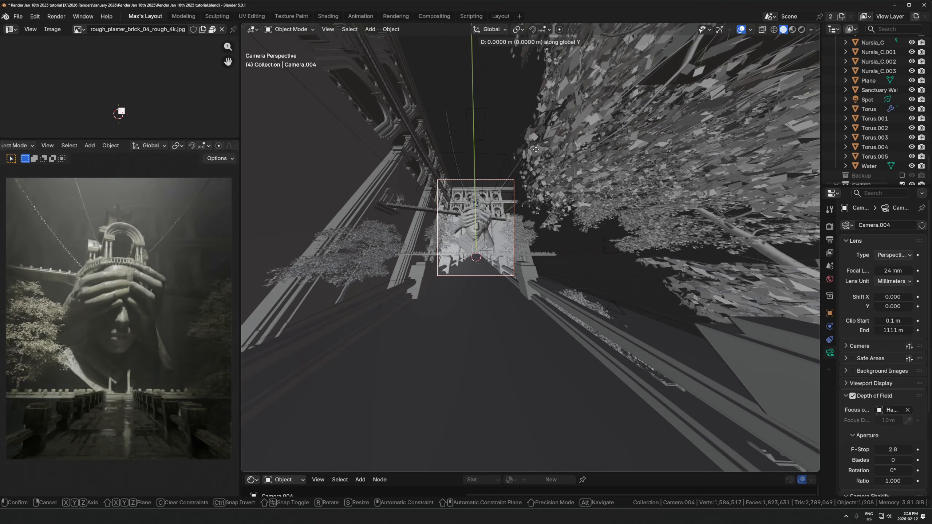
pyautogui.click(325, 319)
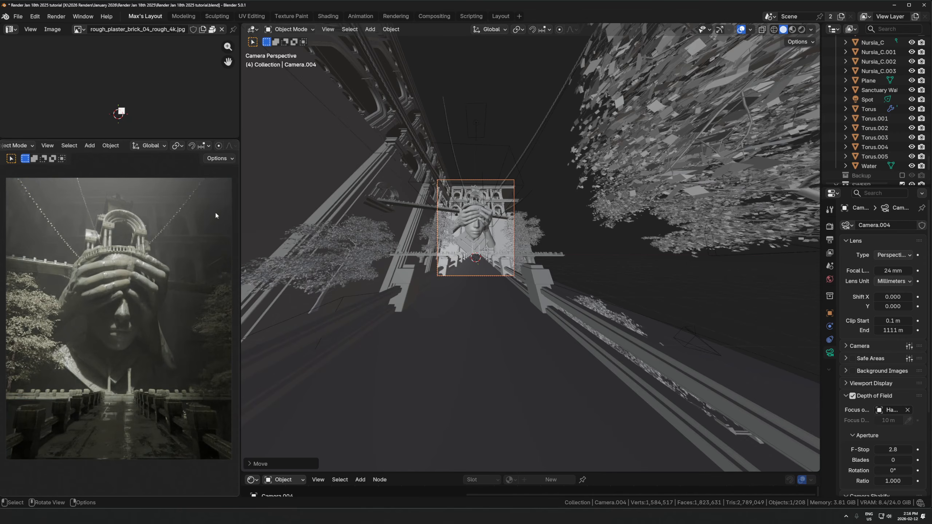
pyautogui.moveTo(241, 328); pyautogui.dragTo(276, 328)
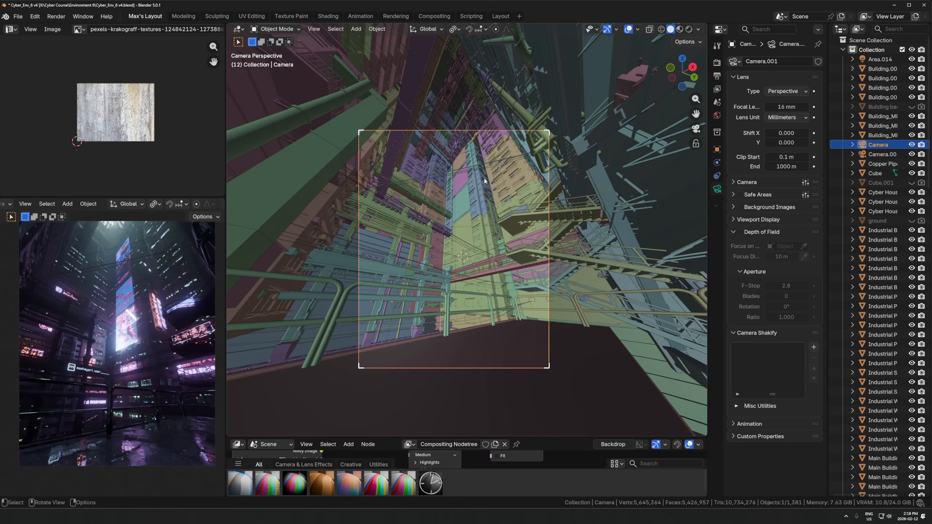
# Examine where the city scene's camera stands on the railed platform and how the surrounding buildings are arranged.
pyautogui.moveTo(492, 210)
pyautogui.mouseDown(button='middle')
pyautogui.moveTo(472, 218)
pyautogui.moveTo(518, 237)
pyautogui.moveTo(480, 210)
pyautogui.mouseUp(button='middle')
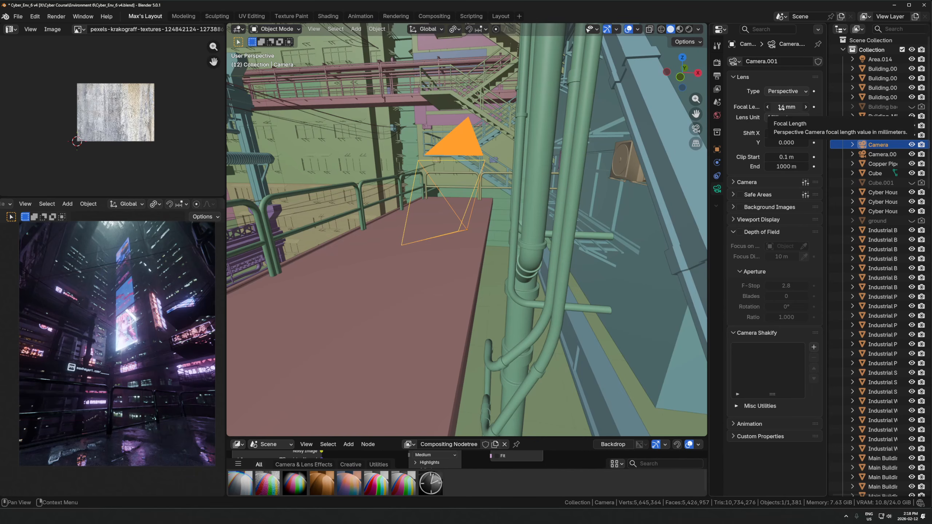
pyautogui.scroll(-5, 516, 182)
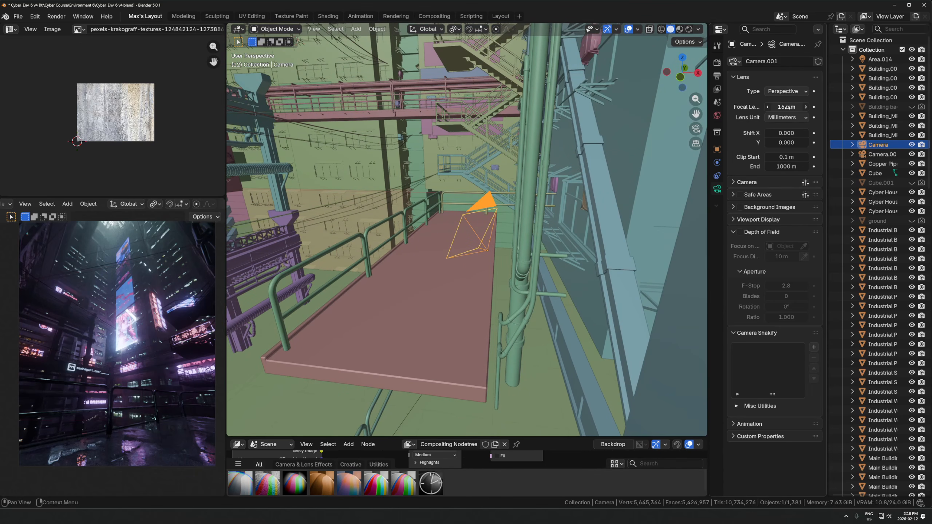
pyautogui.scroll(-2, 483, 266)
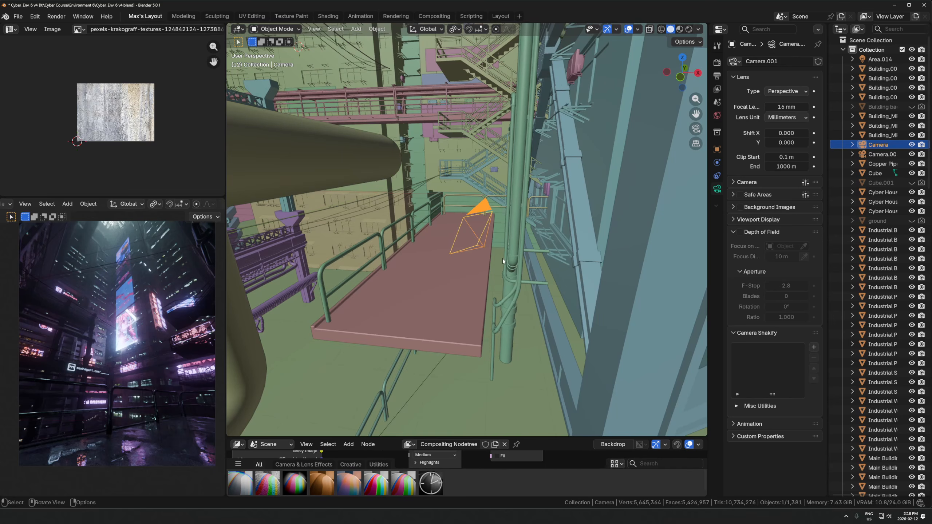
pyautogui.scroll(4, 503, 258)
pyautogui.scroll(-3, 514, 243)
pyautogui.keyDown('shift'); pyautogui.moveTo(488, 237); pyautogui.dragTo(523, 263, button='middle'); pyautogui.keyUp('shift')
pyautogui.scroll(-2, 523, 264)
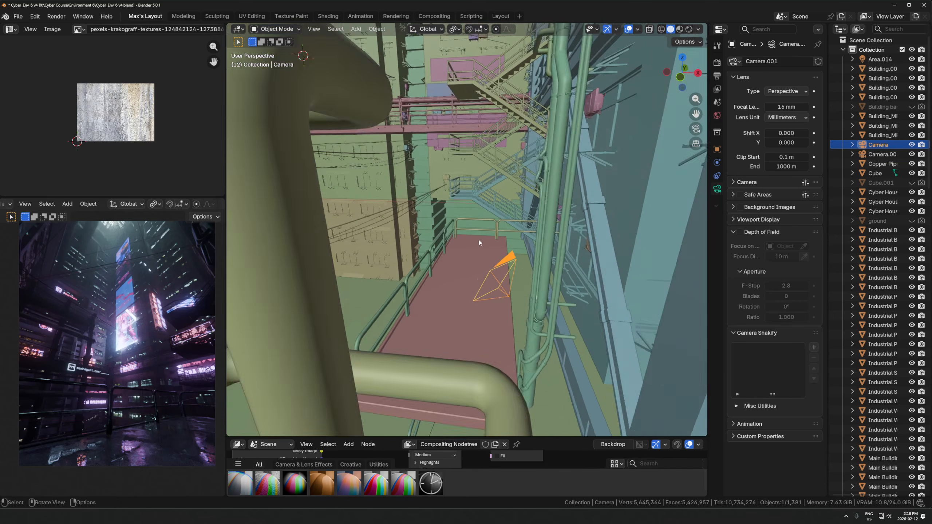
pyautogui.scroll(-2, 479, 243)
pyautogui.scroll(-3, 529, 187)
pyautogui.moveTo(525, 188); pyautogui.dragTo(497, 231, button='middle')
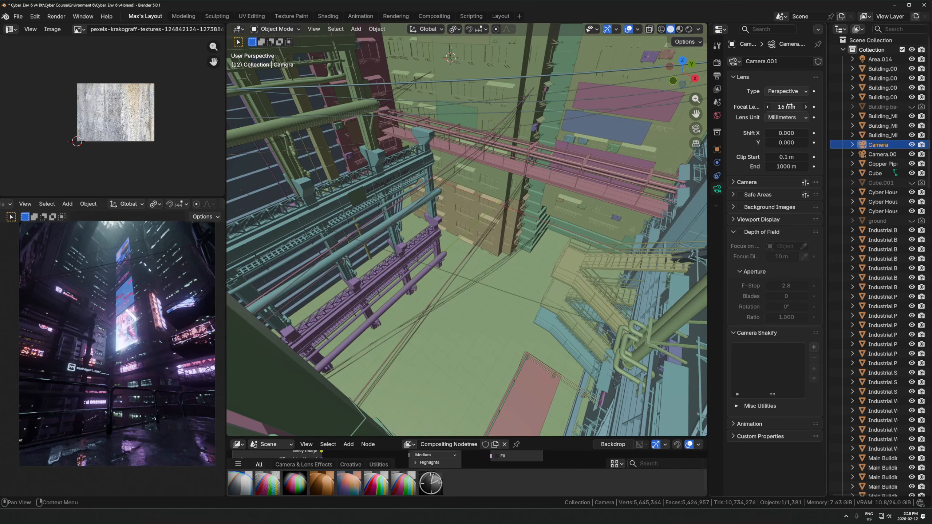
# Try a much shorter focal length on the city camera and view the street from high above the towers.
pyautogui.moveTo(783, 107); pyautogui.dragTo(761, 106)
pyautogui.press('Escape')
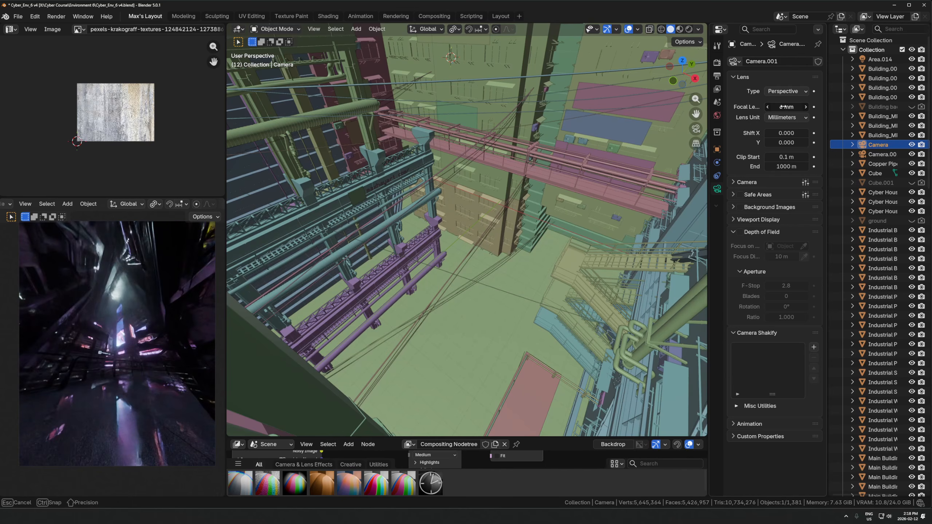
pyautogui.moveTo(493, 275); pyautogui.dragTo(507, 262, button='middle')
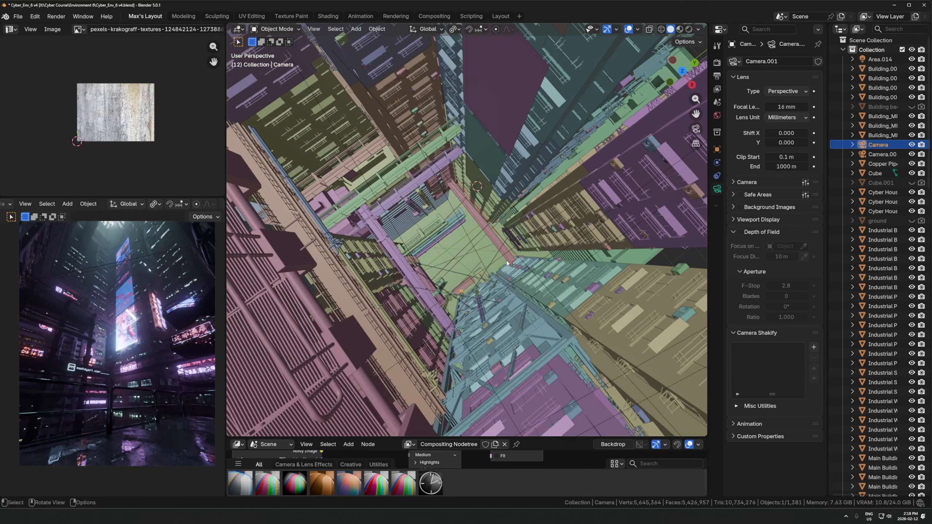
pyautogui.scroll(8, 506, 271)
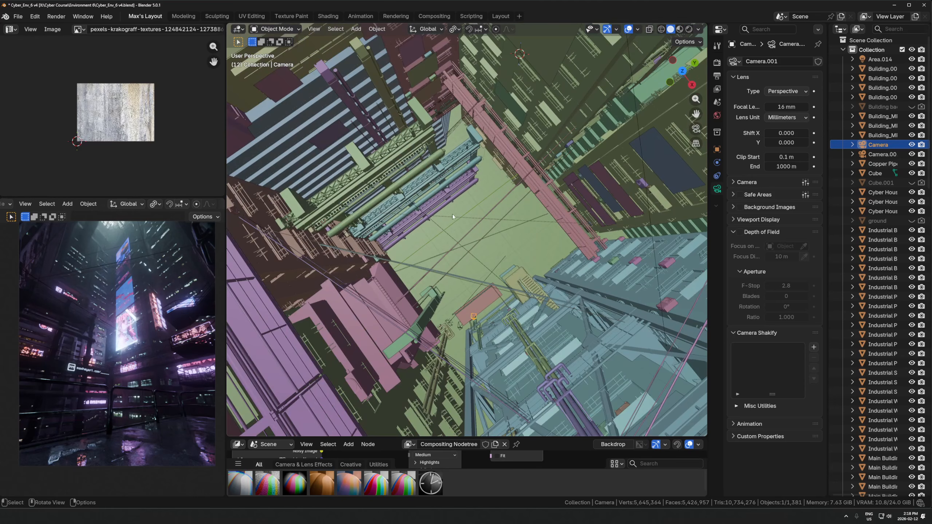
pyautogui.press('KP_0')
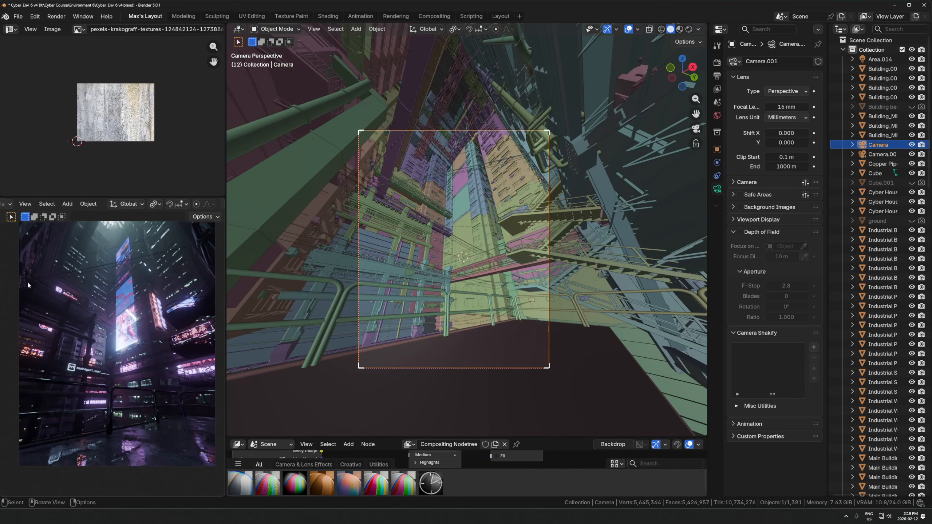
# Try a 50 mm focal length on the city camera and an upward tilt around its local X axis.
pyautogui.moveTo(789, 107)
pyautogui.mouseDown()
pyautogui.moveTo(803, 107)
pyautogui.moveTo(793, 107)
pyautogui.mouseUp()
pyautogui.click(790, 107)
pyautogui.press('Return')
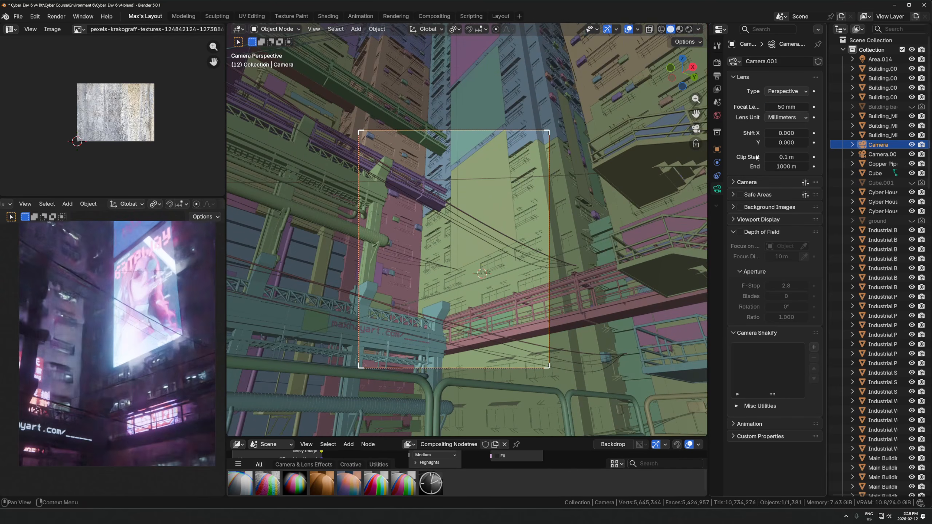
pyautogui.press('r')
pyautogui.press('x')
pyautogui.press('x')
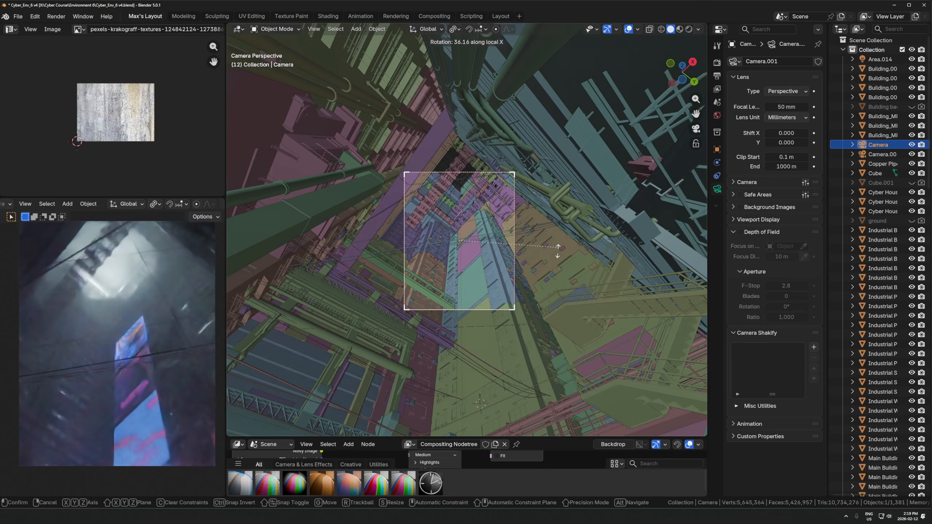
pyautogui.rightClick(558, 250)
pyautogui.hotkey('ctrl', 'z')
# Duplicate the city camera, set the copy's focal length to 50 mm and make it the active camera.
pyautogui.moveTo(547, 184); pyautogui.dragTo(551, 155, button='middle')
pyautogui.hotkey('shift', 'd')
pyautogui.rightClick(560, 105)
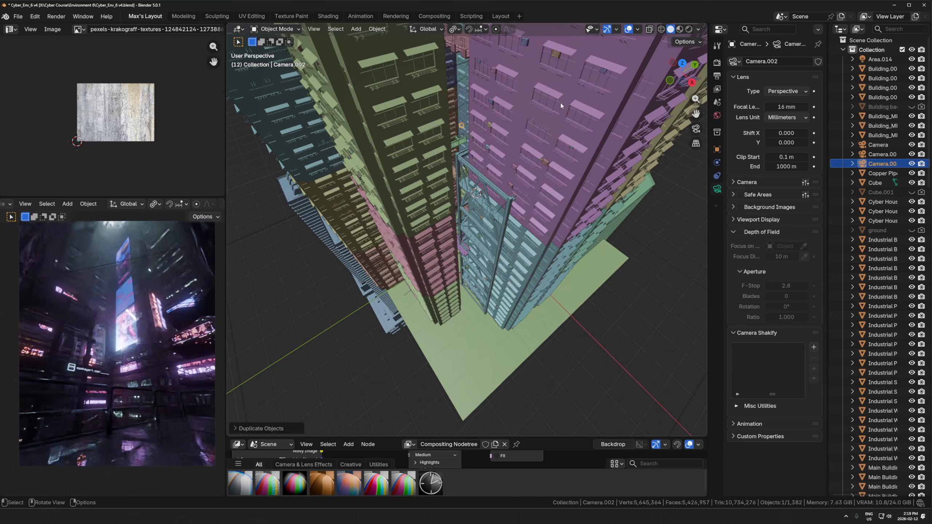
pyautogui.moveTo(560, 106); pyautogui.dragTo(527, 167, button='middle')
pyautogui.moveTo(786, 106); pyautogui.dragTo(788, 107)
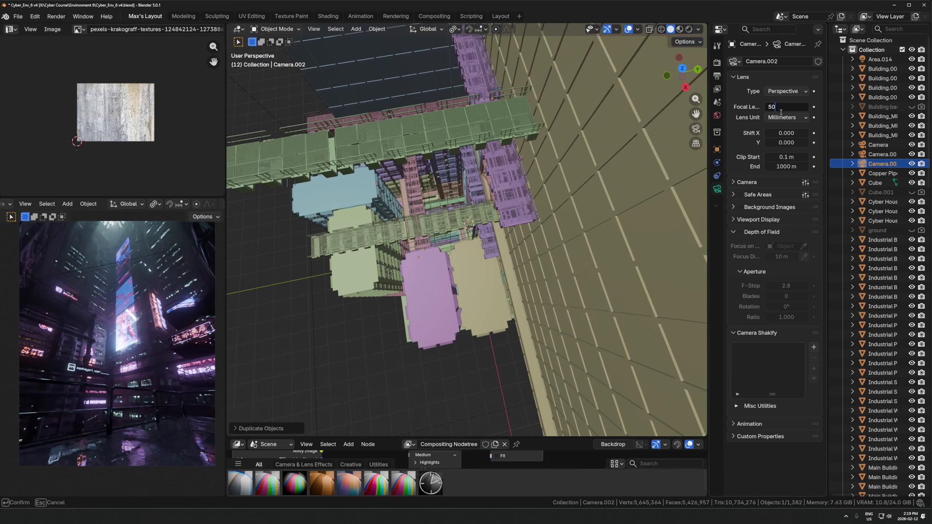
pyautogui.press('ctrl+KP_0')
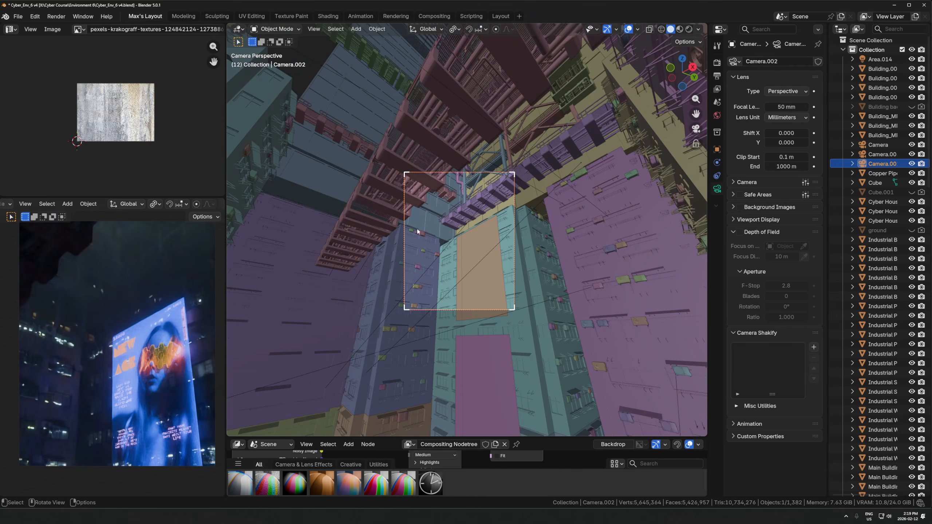
# Move the duplicate camera high among the towers and tilt it around its local X axis to look down at the street.
pyautogui.press('g')
pyautogui.press('Return')
pyautogui.press('r')
pyautogui.press('x')
pyautogui.press('x')
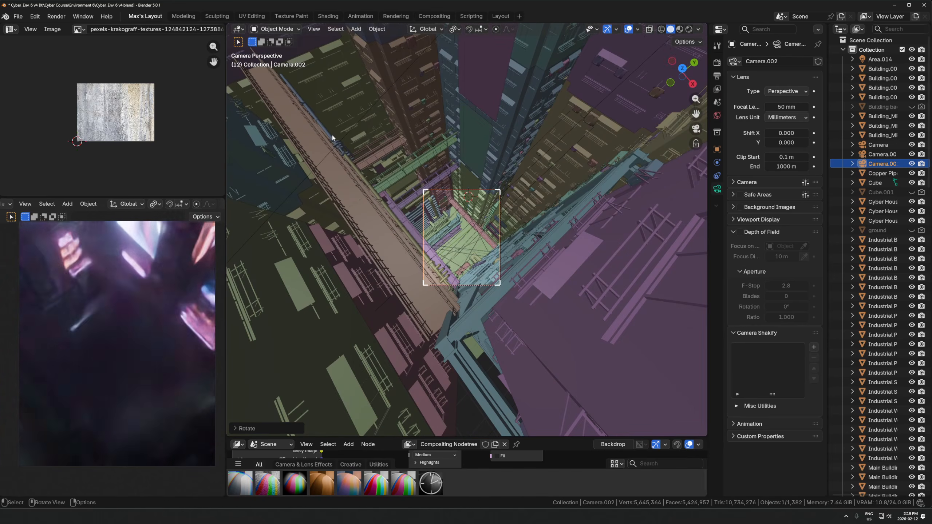
pyautogui.click(505, 200)
# Move the duplicate camera clear of the grated walkway and rotate it to aim down between the towers.
pyautogui.press('g')
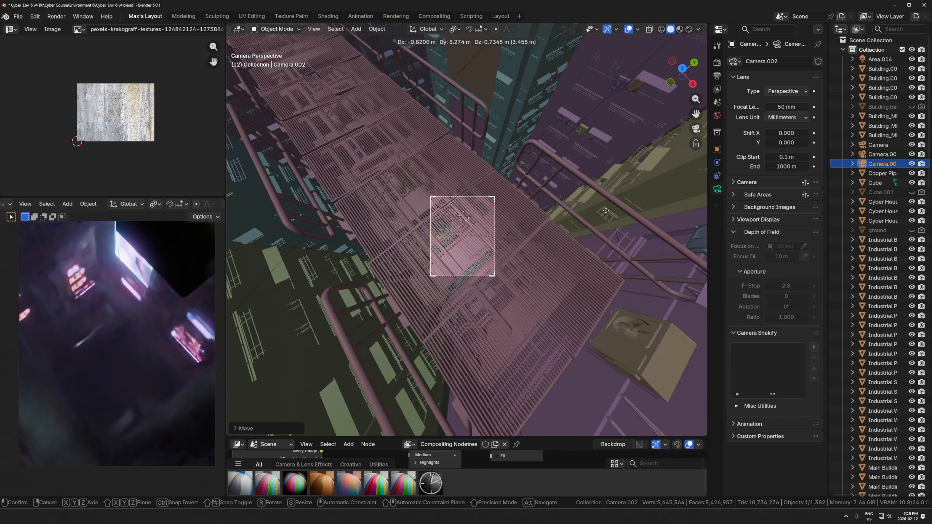
pyautogui.click(639, 137)
pyautogui.press('r')
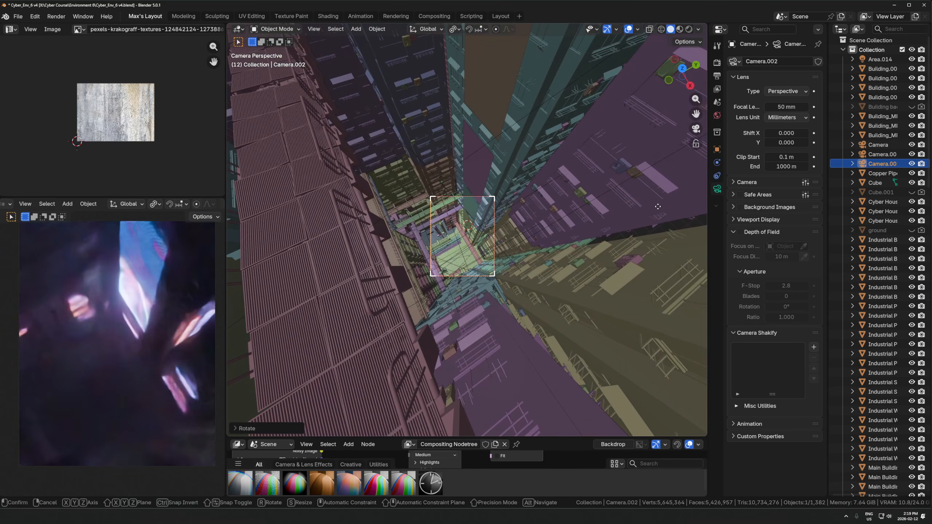
pyautogui.click(644, 220)
# Pull the high camera back along its local Z axis to widen the view down the towers.
pyautogui.press('g')
pyautogui.press('z')
pyautogui.press('z')
pyautogui.click(529, 233)
# Move the duplicate camera higher between the towers and tilt it around its local X axis.
pyautogui.press('g')
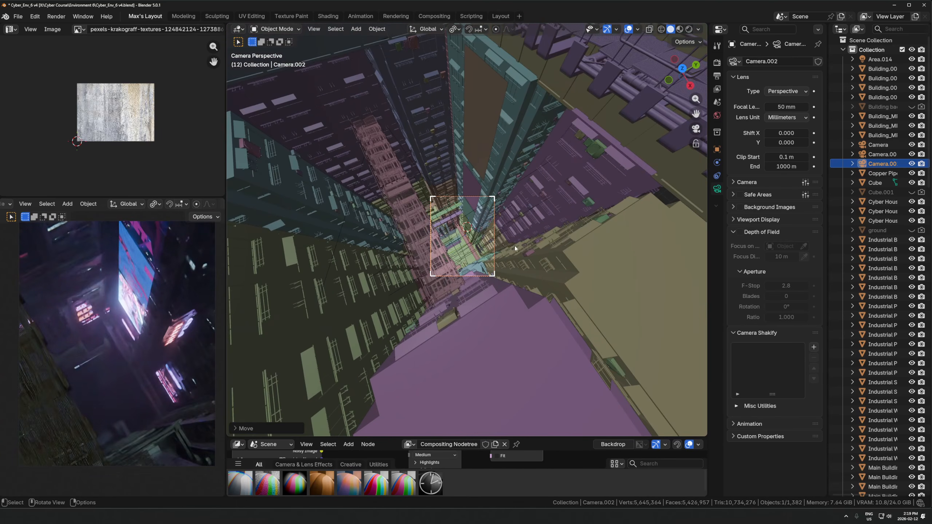
pyautogui.press('r')
pyautogui.press('x')
pyautogui.press('x')
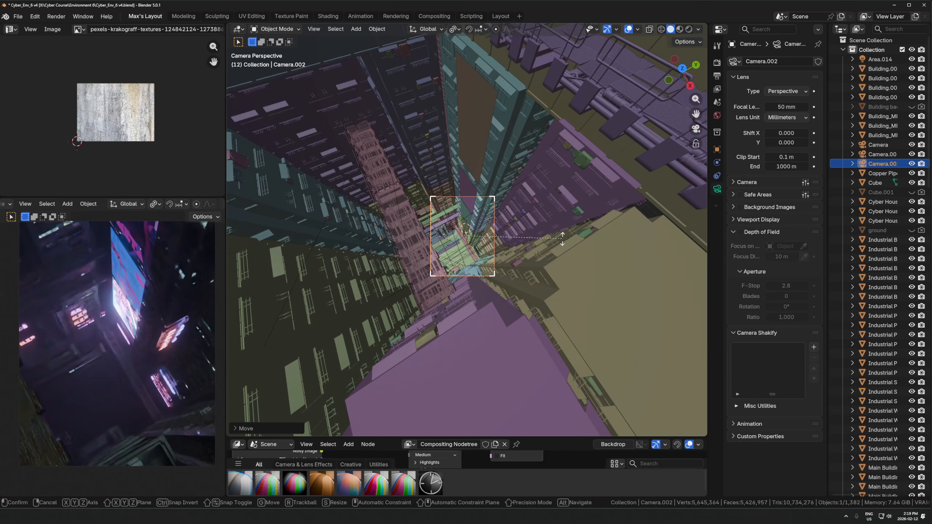
pyautogui.click(556, 262)
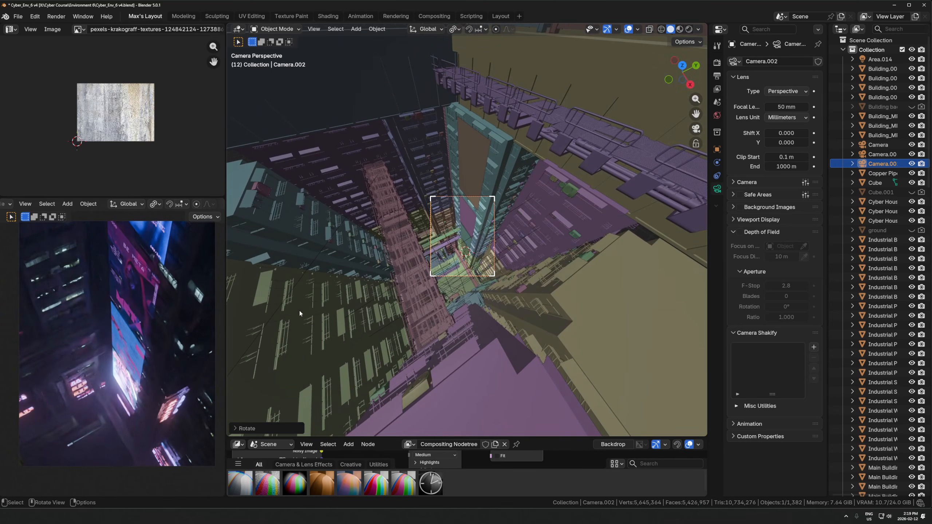
# Reposition the duplicate camera above the rooftop and shift it along its local Z axis.
pyautogui.press('g')
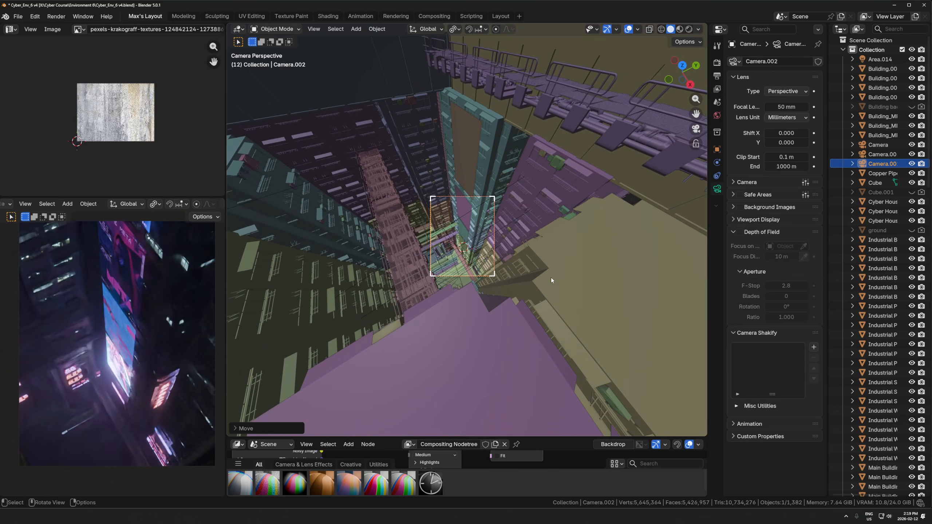
pyautogui.press('g')
pyautogui.press('z')
pyautogui.press('z')
pyautogui.click(573, 270)
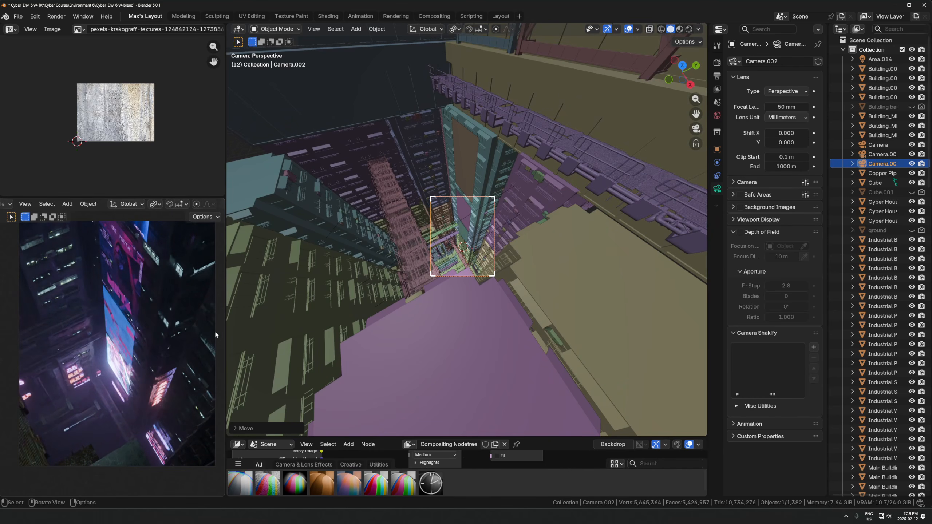
# Move the duplicate camera down between the towers, past the rooftop edge, for a closer look into the street.
pyautogui.press('g')
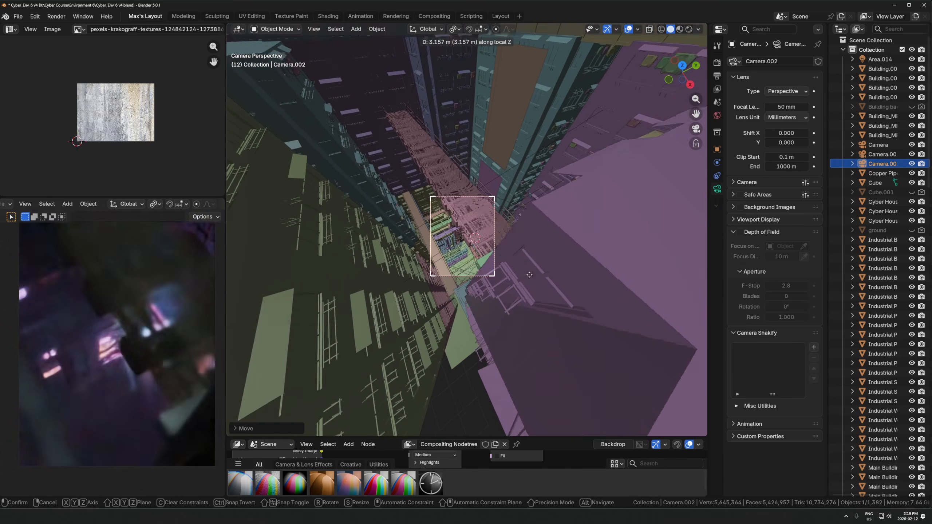
pyautogui.click(557, 248)
pyautogui.press('g')
pyautogui.press('z')
pyautogui.click(536, 259)
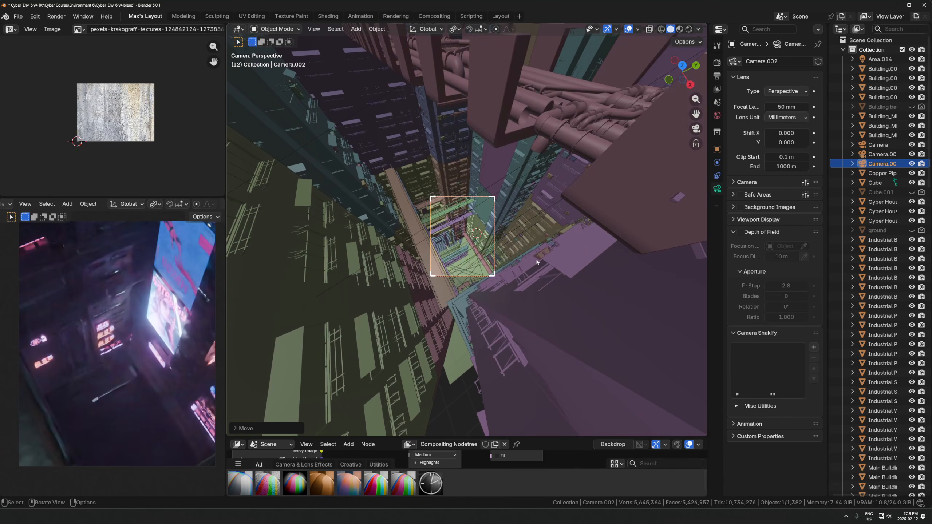
# Delete the duplicate camera, return to the original city camera's view and select that camera.
pyautogui.moveTo(535, 253); pyautogui.dragTo(538, 250, button='middle')
pyautogui.press('x')
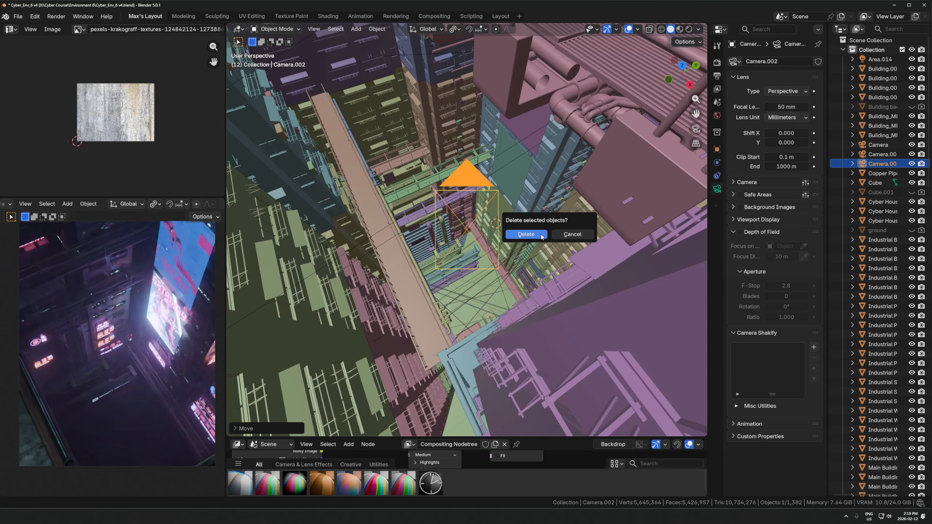
pyautogui.click(508, 290)
pyautogui.press('KP_0')
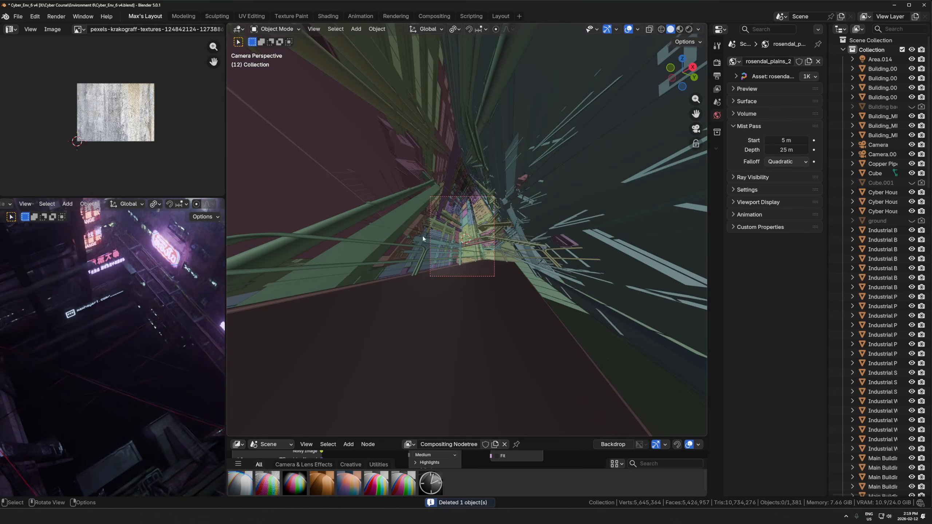
pyautogui.press('KP_0')
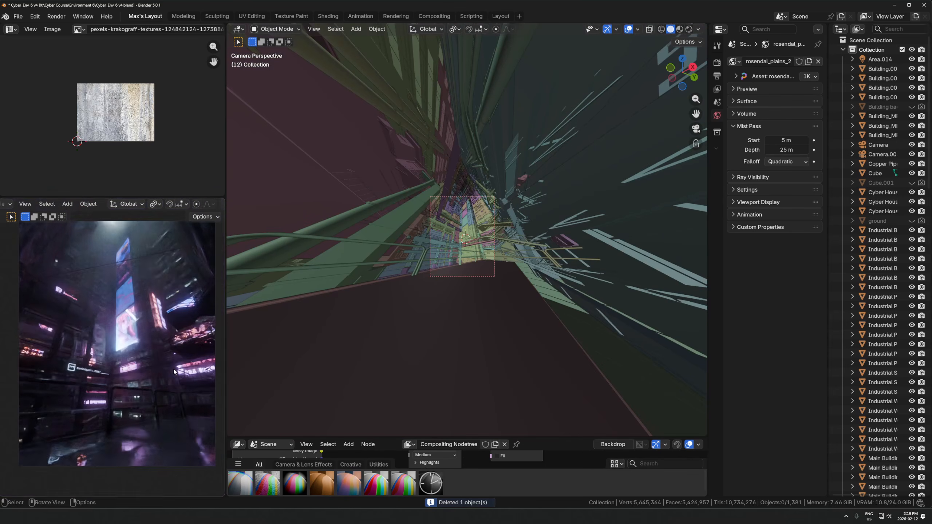
pyautogui.click(467, 200)
pyautogui.scroll(5, 467, 201)
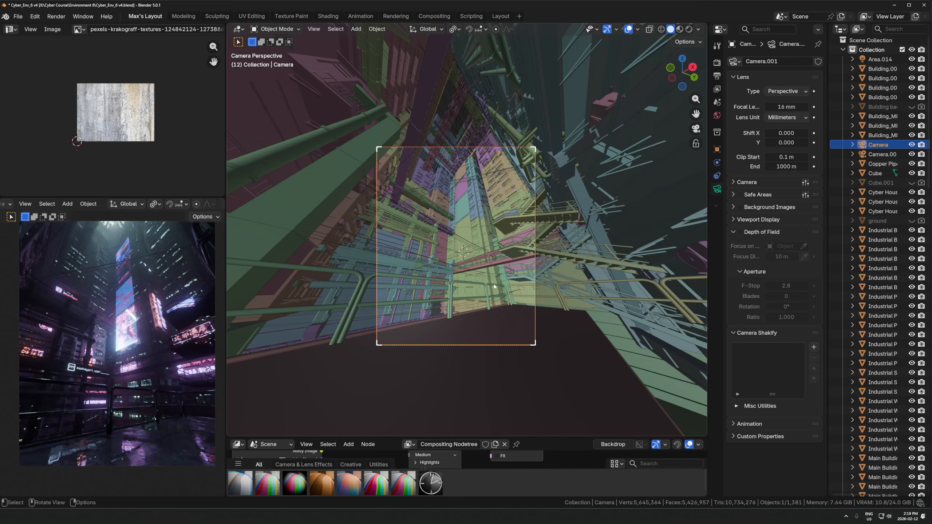
# Examine the original city camera's 16 mm framing of the railing, walkways and central tower.
pyautogui.moveTo(529, 199)
pyautogui.keyDown('shift'); pyautogui.mouseDown(button='middle')
pyautogui.moveTo(528, 171)
pyautogui.moveTo(530, 188)
pyautogui.mouseUp(button='middle'); pyautogui.keyUp('shift')
pyautogui.scroll(1, 529, 187)
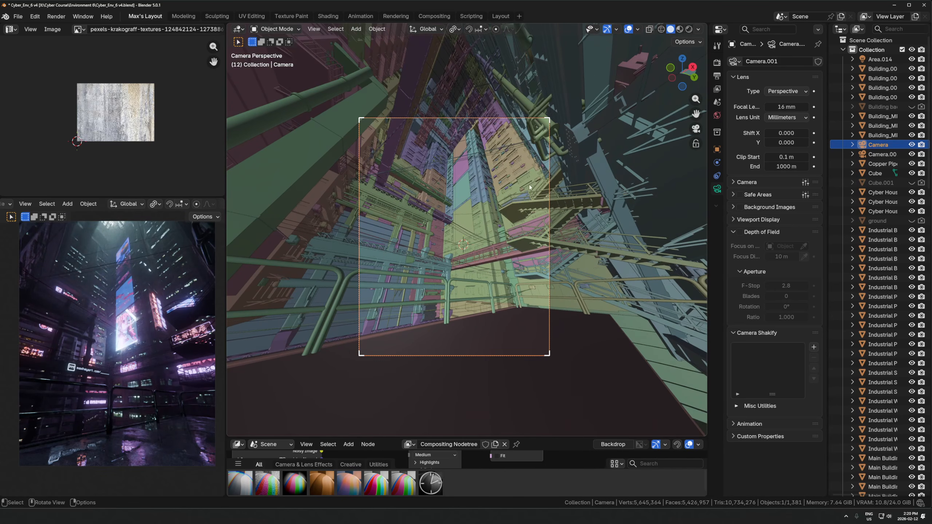
pyautogui.moveTo(786, 106); pyautogui.dragTo(789, 107)
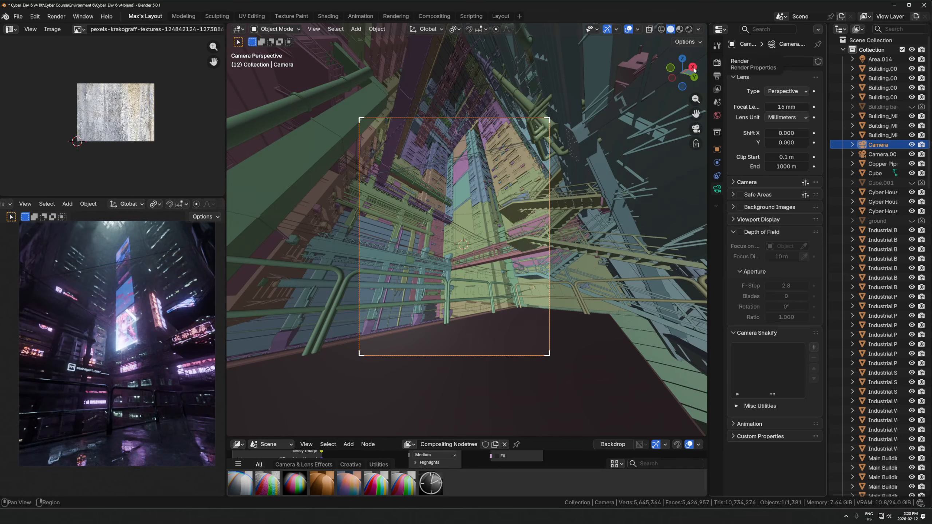
pyautogui.click(579, 189)
pyautogui.scroll(1, 579, 189)
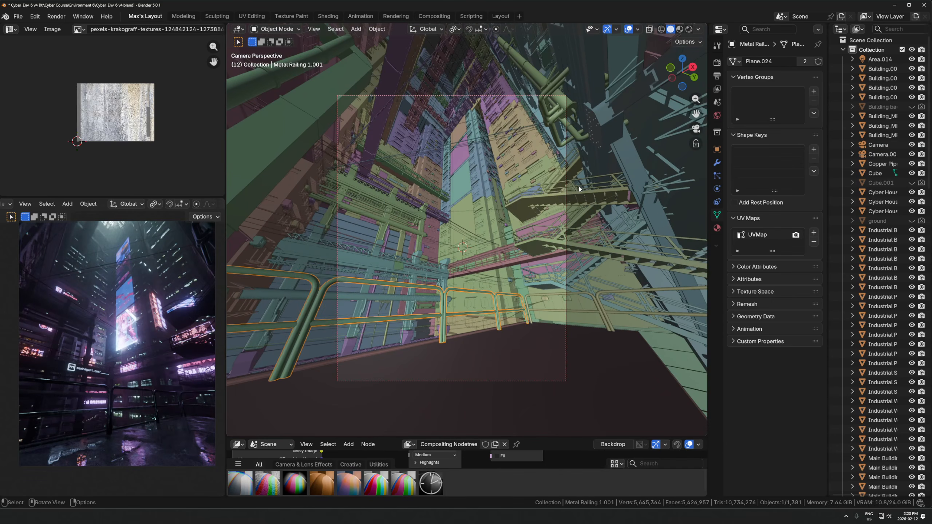
pyautogui.click(437, 97)
pyautogui.scroll(-2, 555, 187)
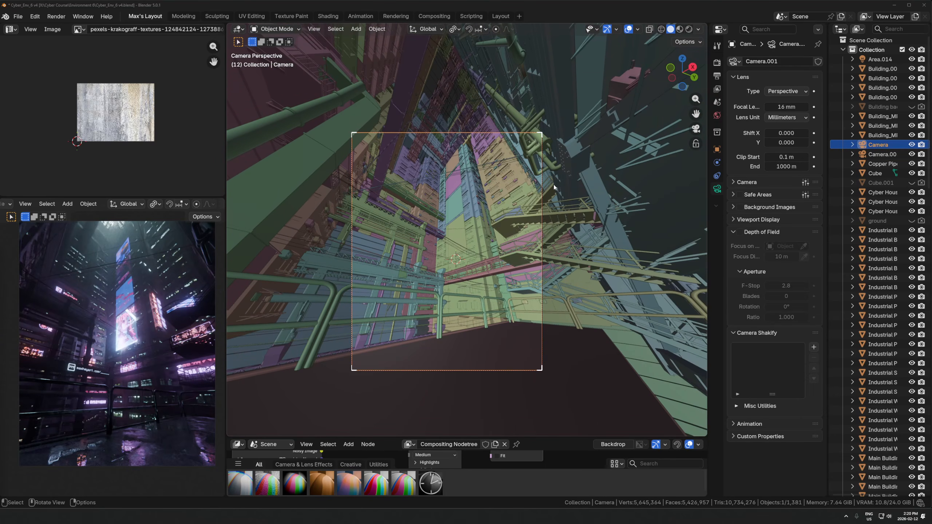
pyautogui.scroll(-1, 320, 397)
pyautogui.scroll(4, 547, 289)
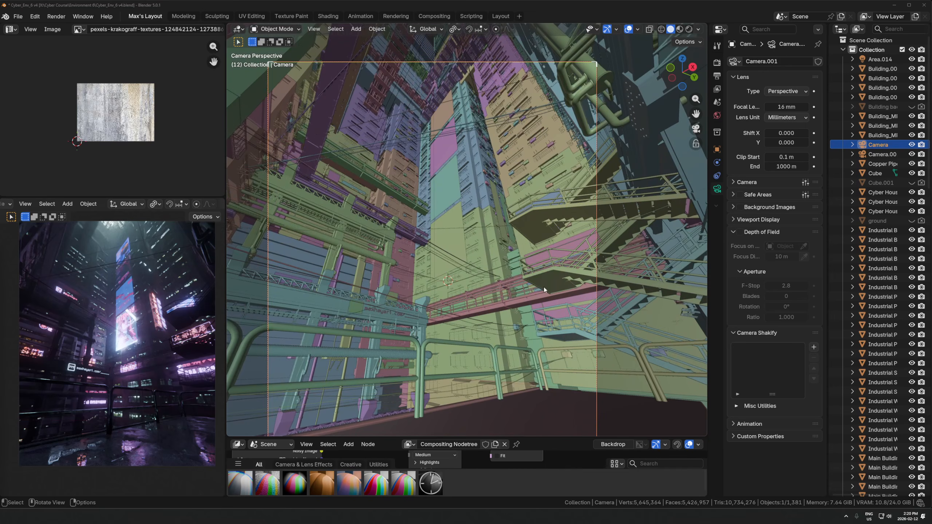
pyautogui.moveTo(557, 302)
pyautogui.keyDown('shift'); pyautogui.mouseDown(button='middle')
pyautogui.moveTo(576, 296)
pyautogui.moveTo(571, 306)
pyautogui.mouseUp(button='middle'); pyautogui.keyUp('shift')
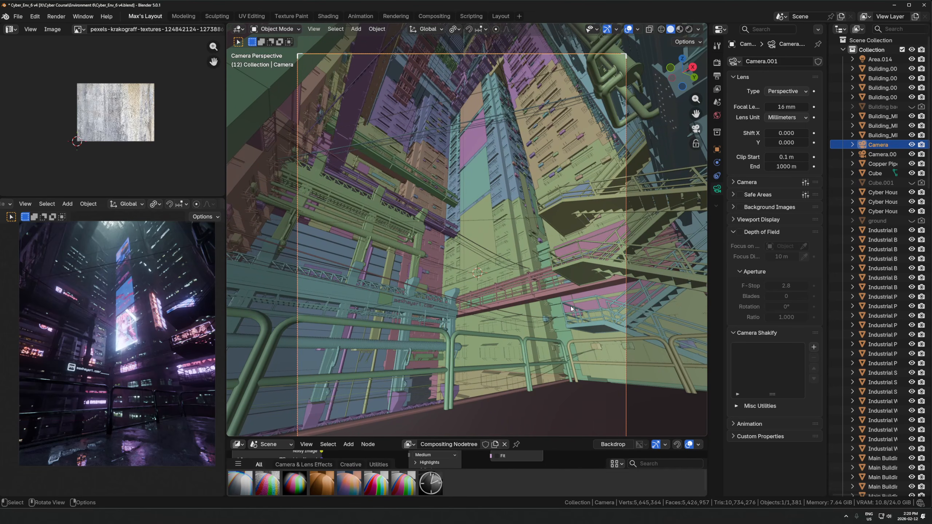
pyautogui.scroll(3, 497, 206)
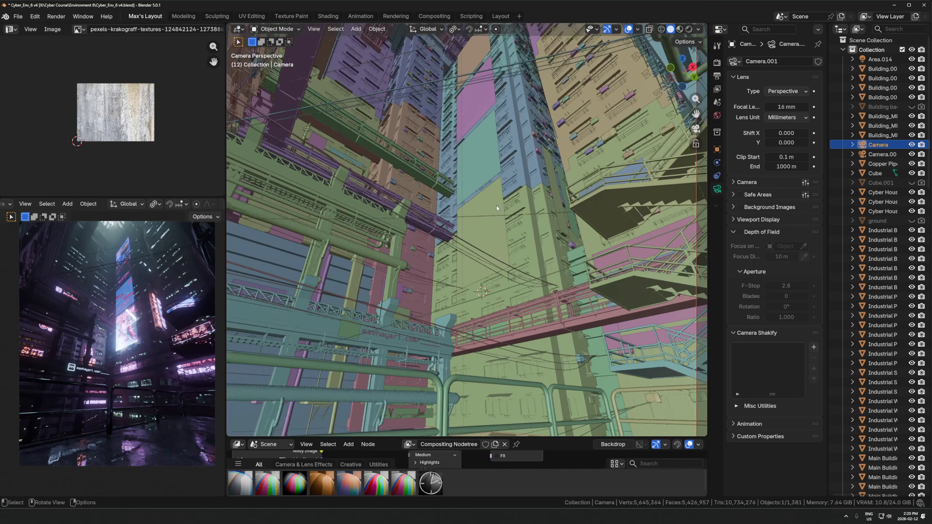
# Select the stacked billboard planes on the central tower one after another to examine the focal point.
pyautogui.click(480, 187)
pyautogui.click(480, 187)
pyautogui.click(482, 128)
pyautogui.click(480, 88)
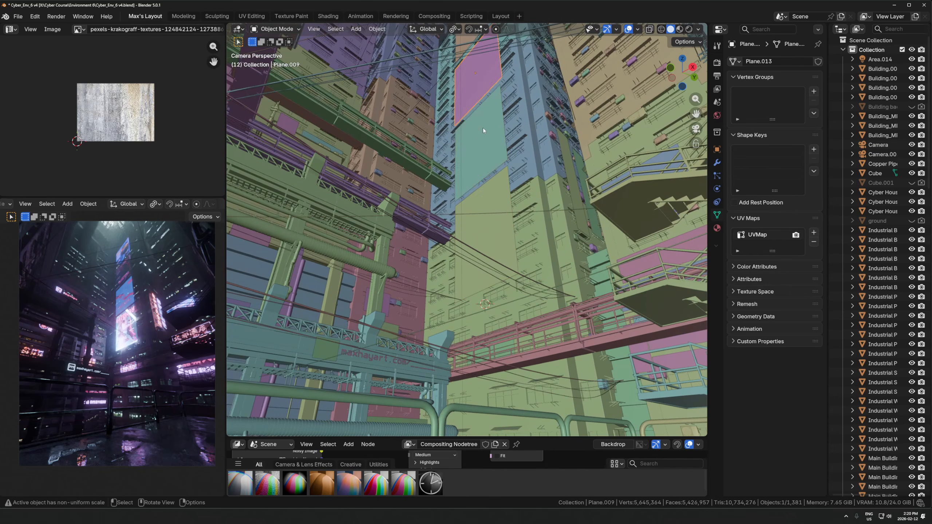
pyautogui.click(484, 154)
pyautogui.click(485, 213)
pyautogui.click(469, 133)
pyautogui.click(474, 104)
pyautogui.click(495, 205)
pyautogui.click(477, 137)
pyautogui.click(473, 95)
pyautogui.click(478, 145)
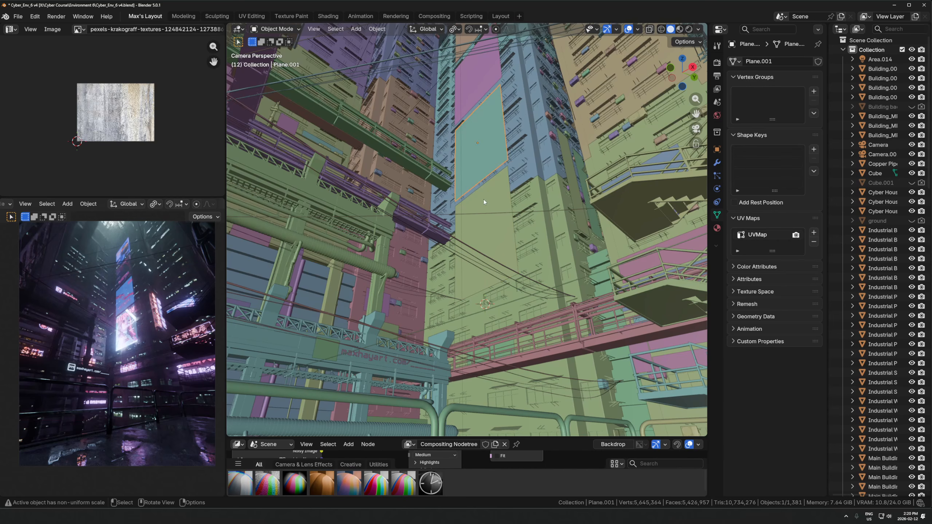
pyautogui.click(485, 208)
# Examine the main building behind the billboards, then select the lowest billboard plane again.
pyautogui.moveTo(548, 289); pyautogui.dragTo(473, 315, button='middle')
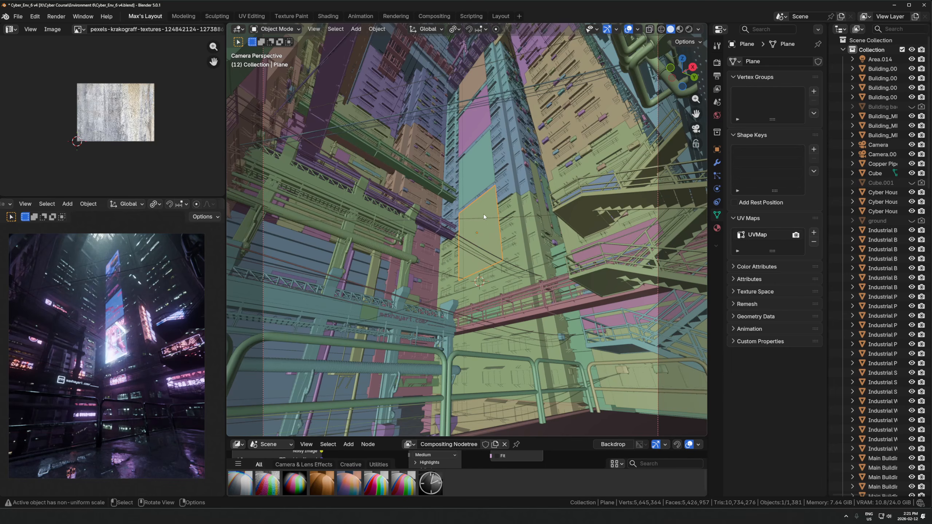
pyautogui.scroll(-2, 488, 215)
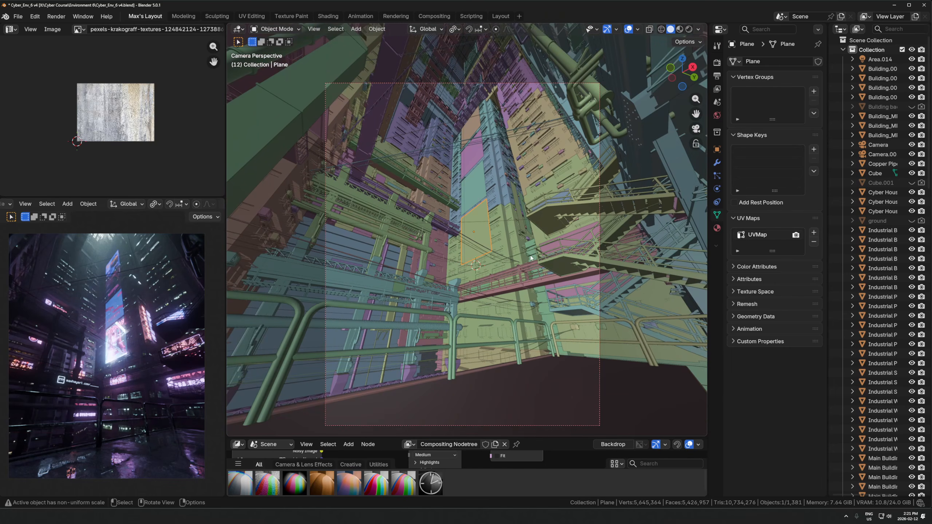
pyautogui.scroll(2, 531, 255)
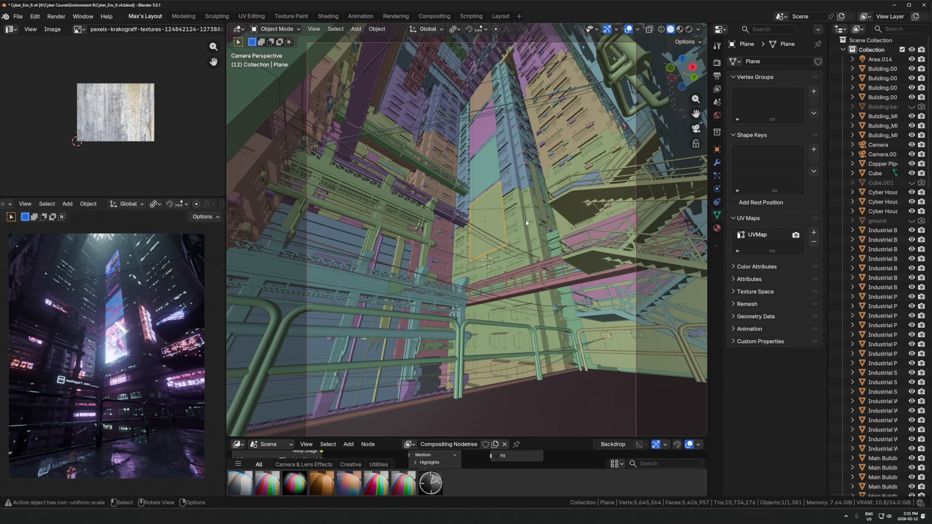
pyautogui.click(525, 222)
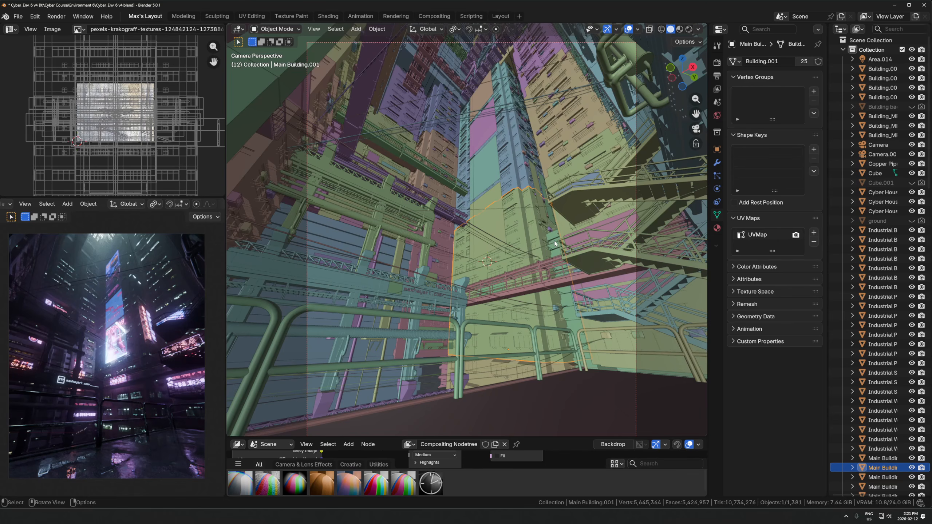
pyautogui.scroll(1, 571, 261)
pyautogui.keyDown('shift'); pyautogui.moveTo(551, 241); pyautogui.dragTo(540, 217, button='middle'); pyautogui.keyUp('shift')
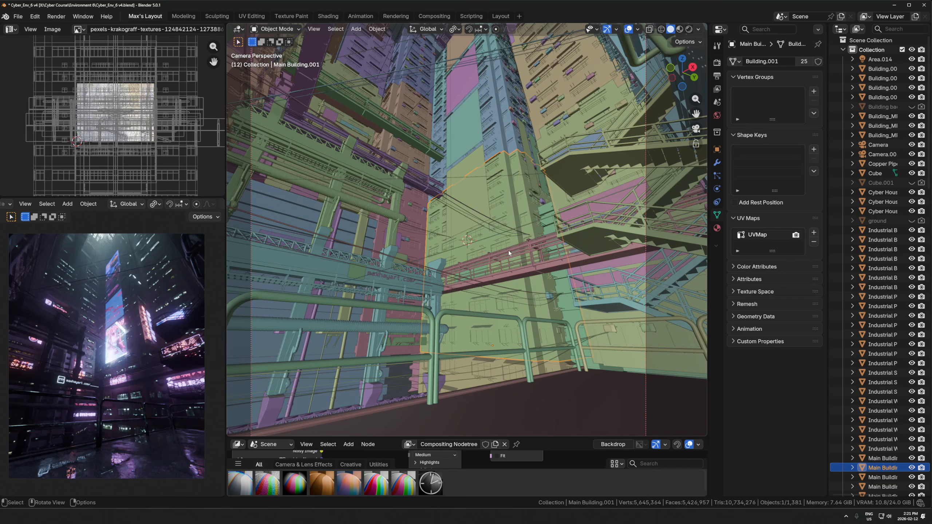
pyautogui.click(406, 259)
pyautogui.click(479, 196)
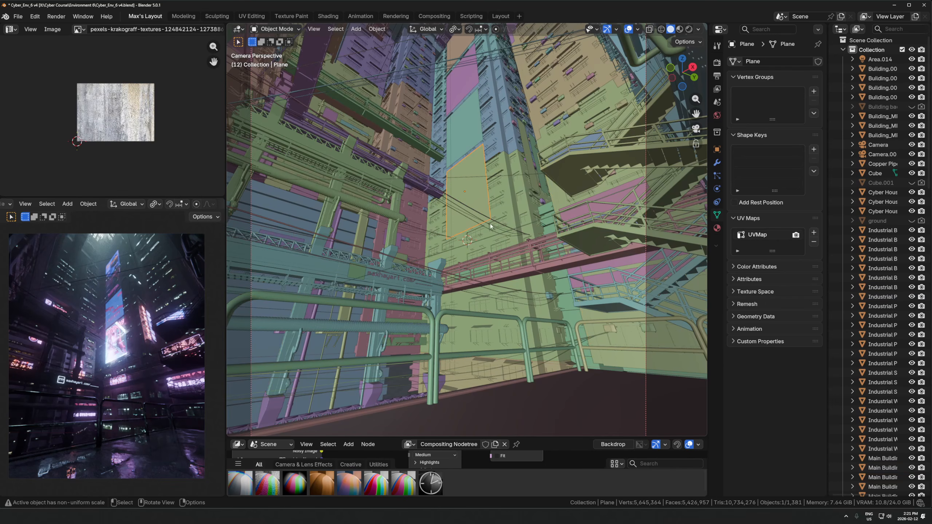
# Reselect the original city camera and examine how the railing, stairs and buildings frame the central tower.
pyautogui.scroll(-1, 494, 218)
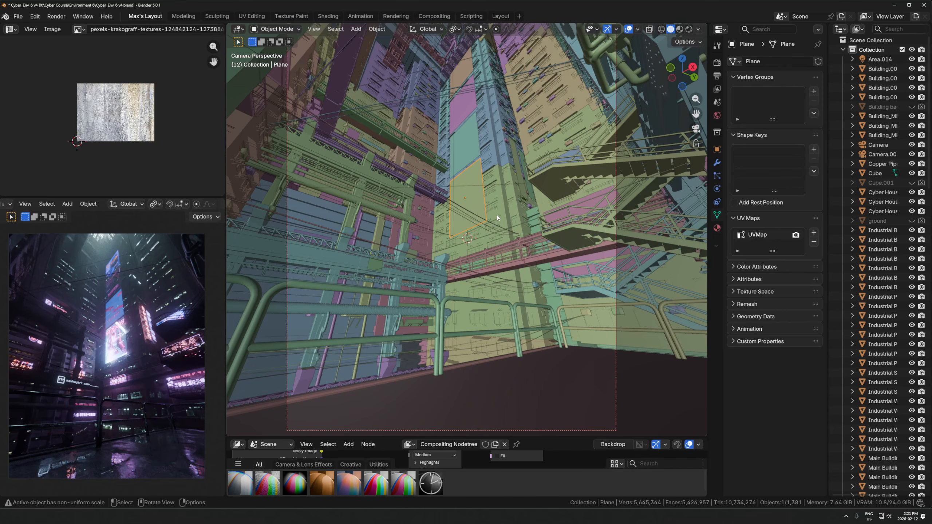
pyautogui.scroll(-1, 466, 233)
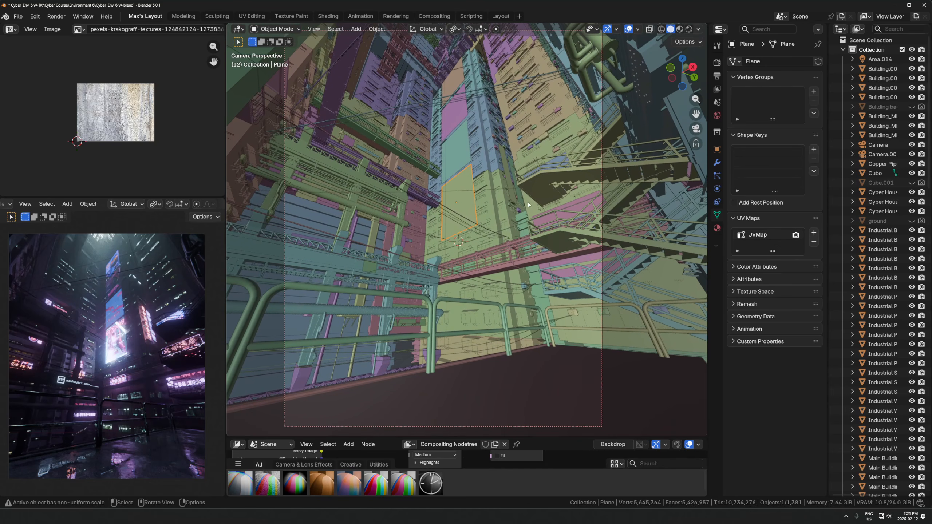
pyautogui.scroll(1, 534, 201)
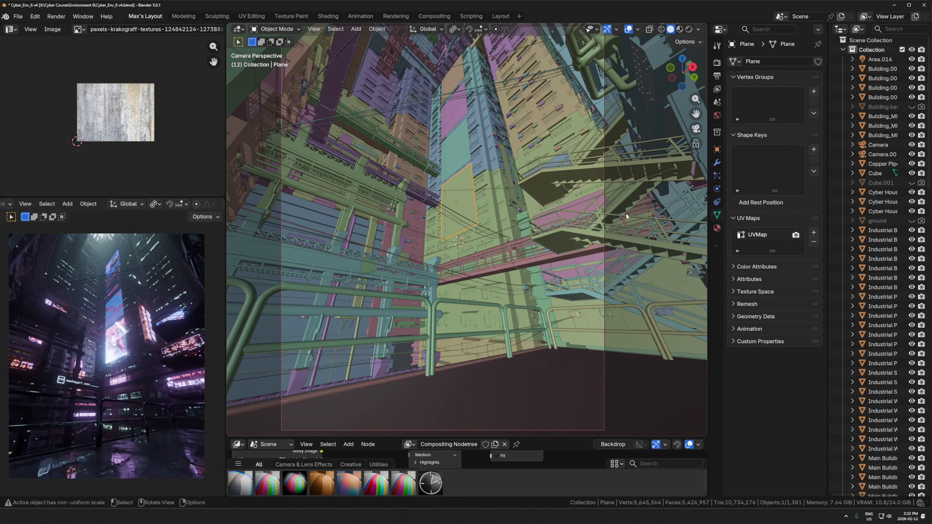
pyautogui.scroll(-2, 534, 249)
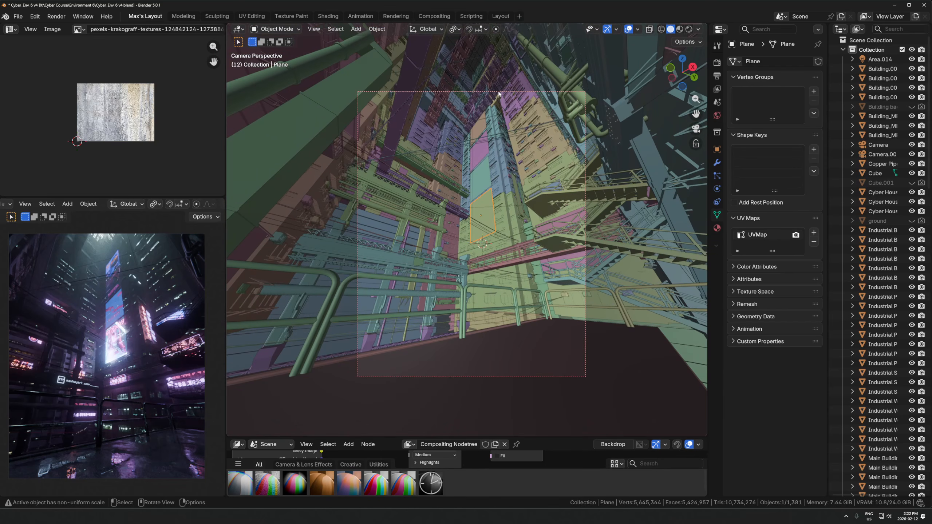
pyautogui.click(498, 92)
pyautogui.scroll(-1, 553, 169)
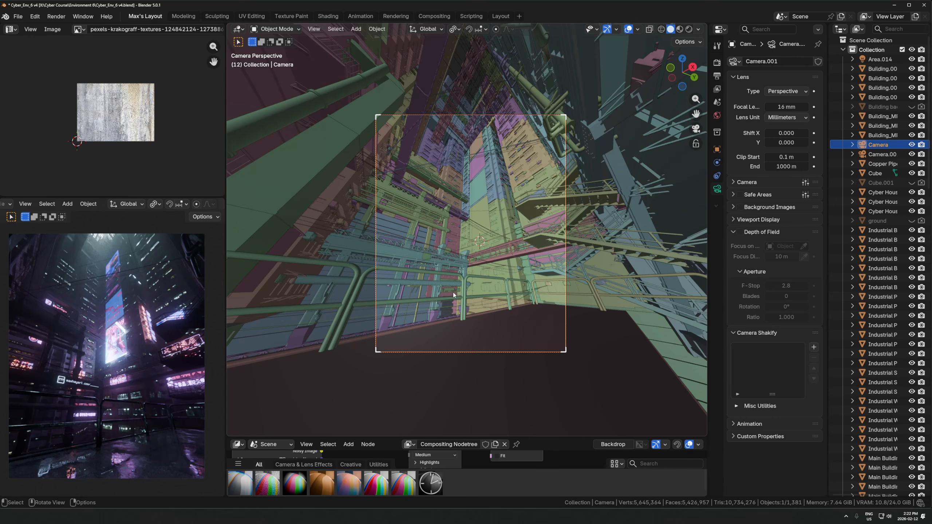
pyautogui.scroll(1, 459, 287)
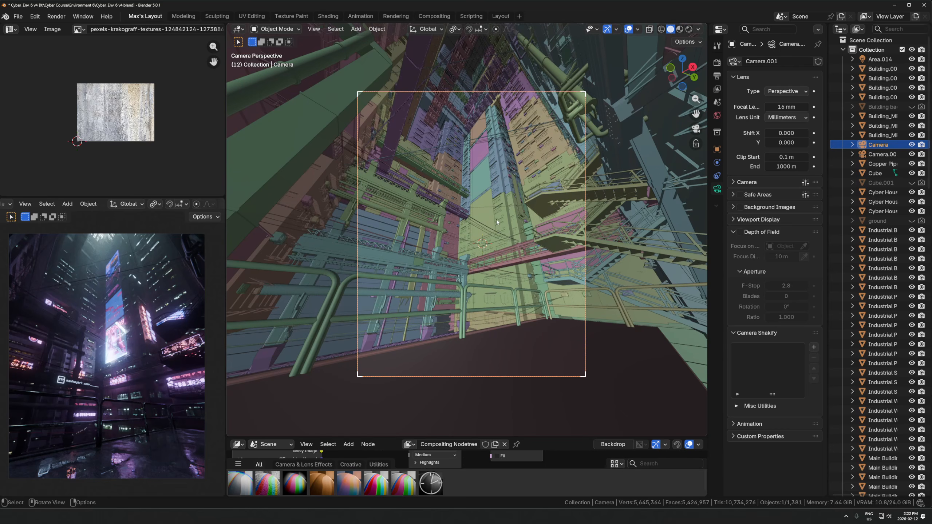
pyautogui.scroll(2, 497, 220)
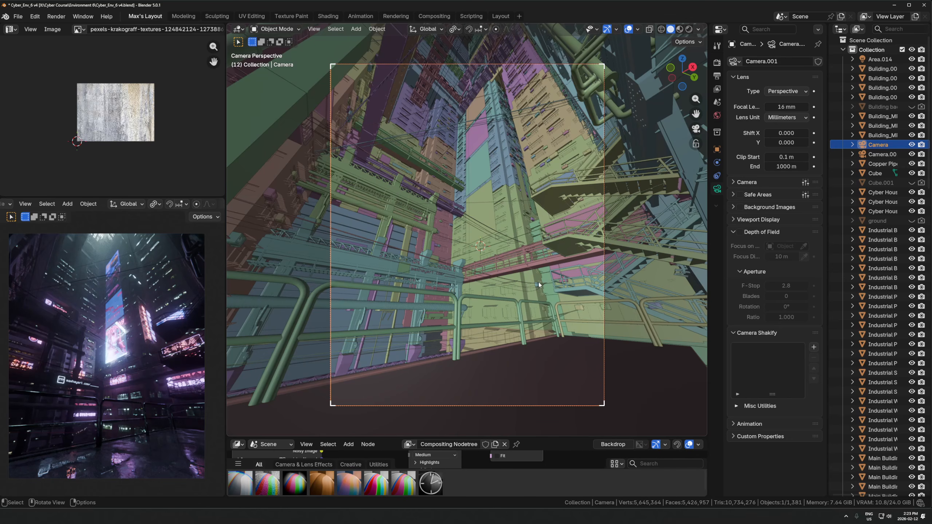
pyautogui.keyDown('shift'); pyautogui.moveTo(520, 267); pyautogui.dragTo(373, 284, button='middle'); pyautogui.keyUp('shift')
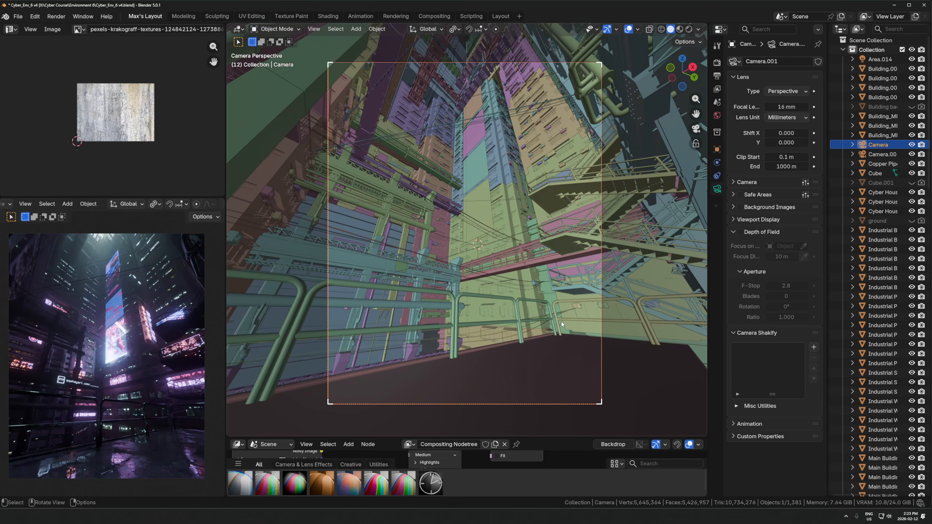
pyautogui.keyDown('shift'); pyautogui.moveTo(498, 289); pyautogui.dragTo(521, 279, button='middle'); pyautogui.keyUp('shift')
pyautogui.scroll(1, 484, 299)
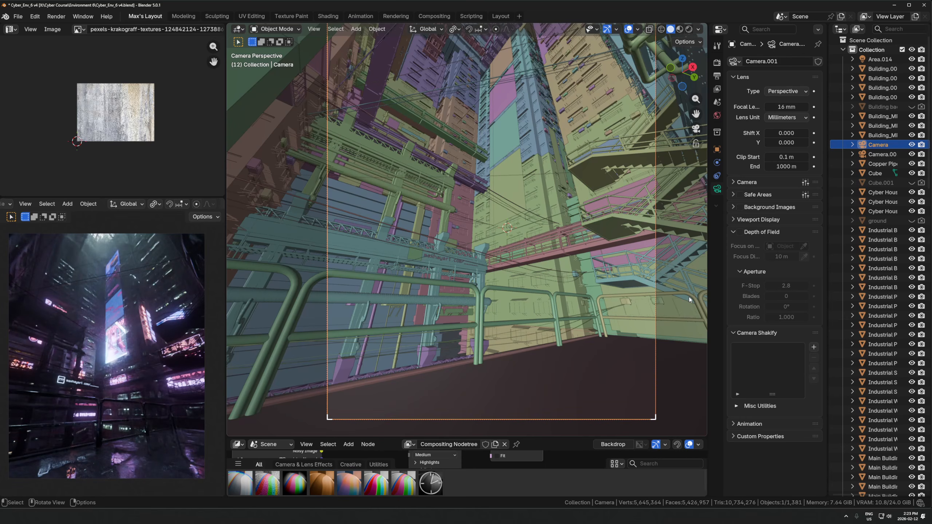
pyautogui.scroll(-1, 477, 268)
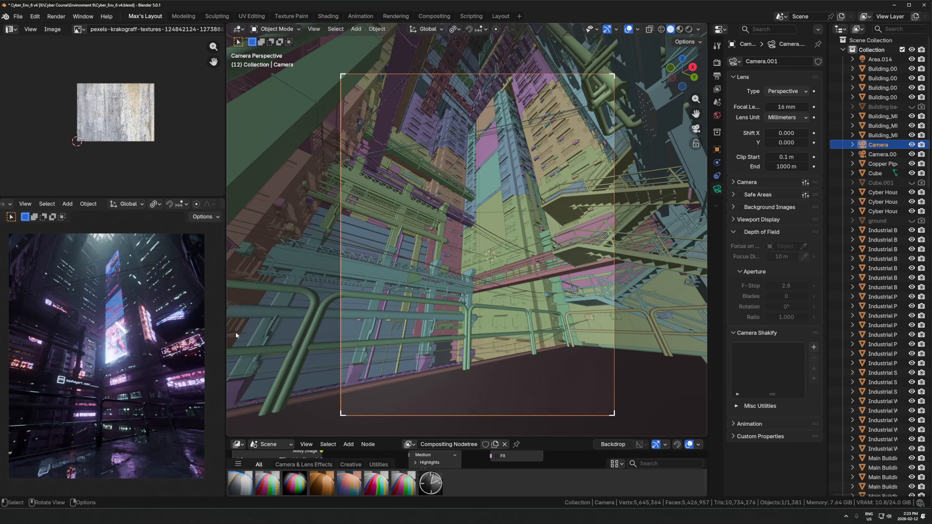